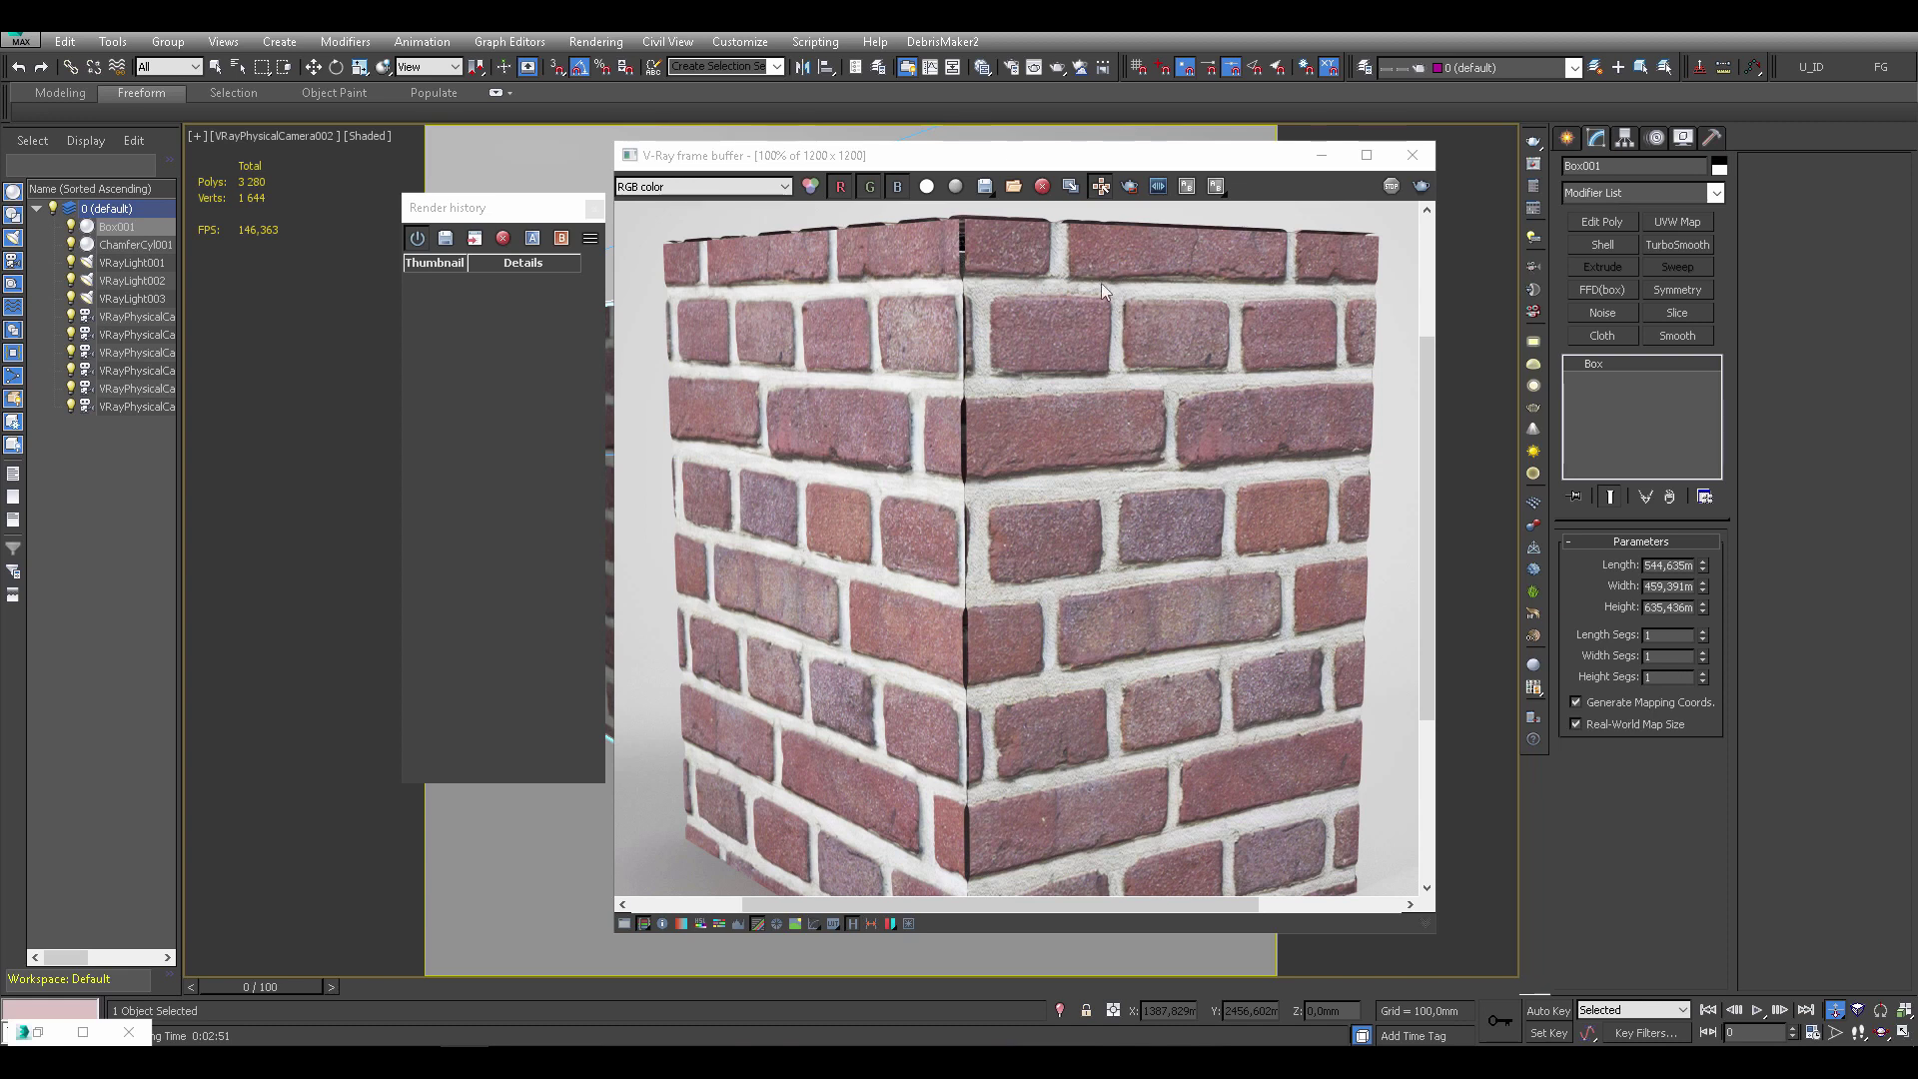
Close the render window and add a VRayDisplacementMod to the brick box
click(1413, 155)
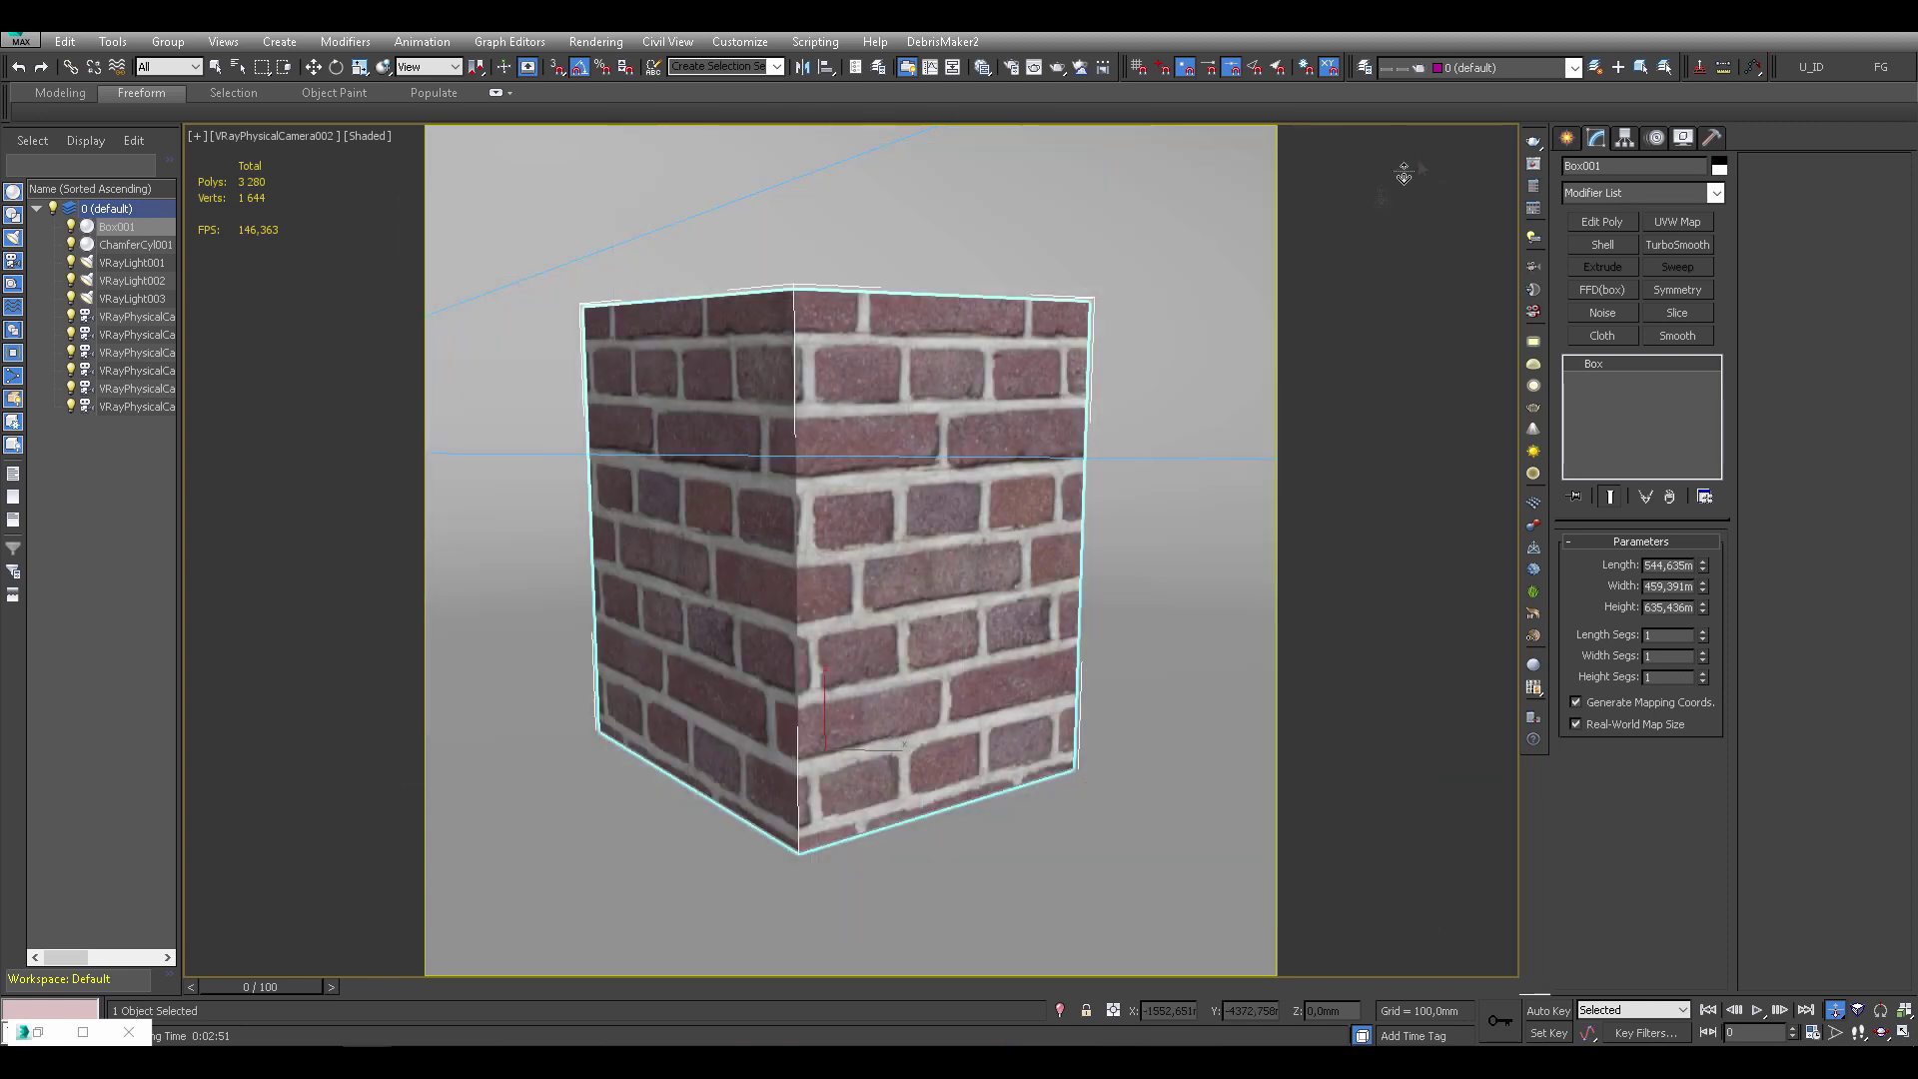
click(1718, 200)
scroll(1749, 358, down, 5)
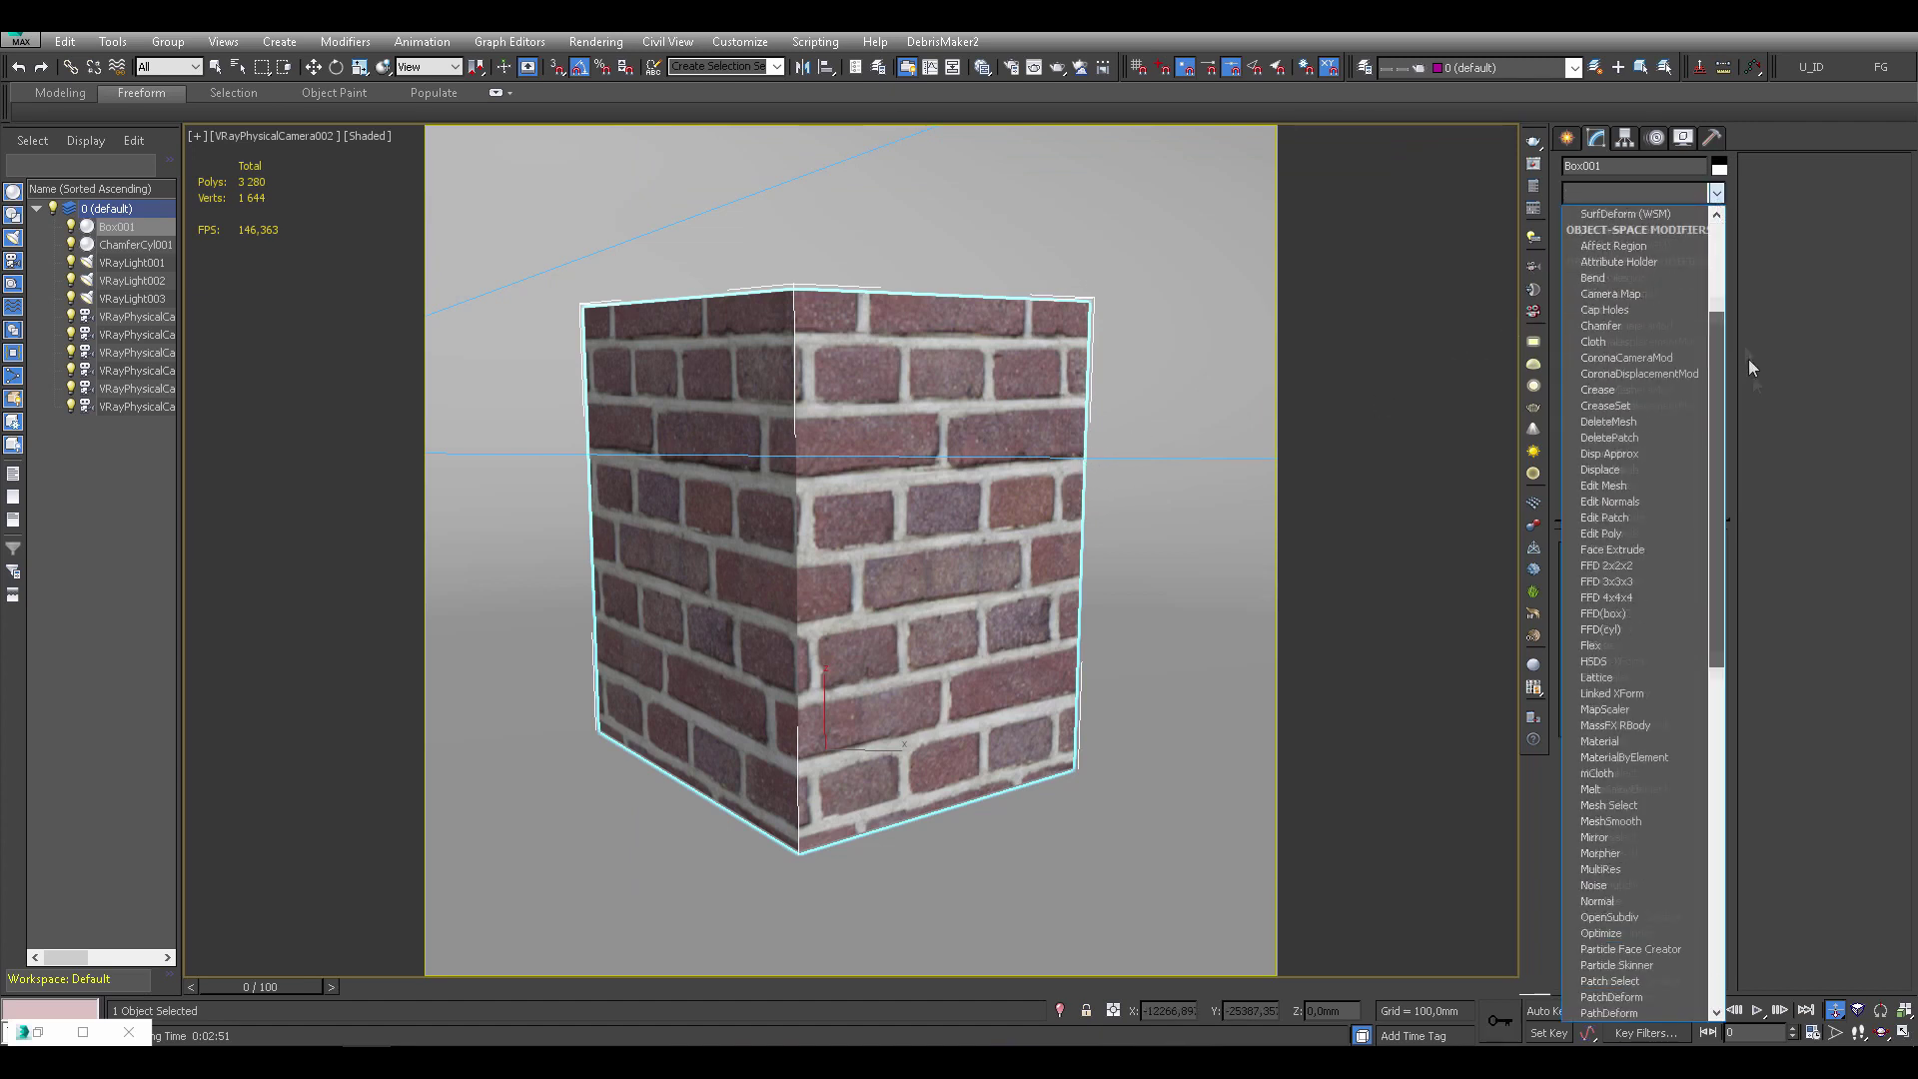
scroll(1770, 595, down, 5)
scroll(1773, 639, down, 5)
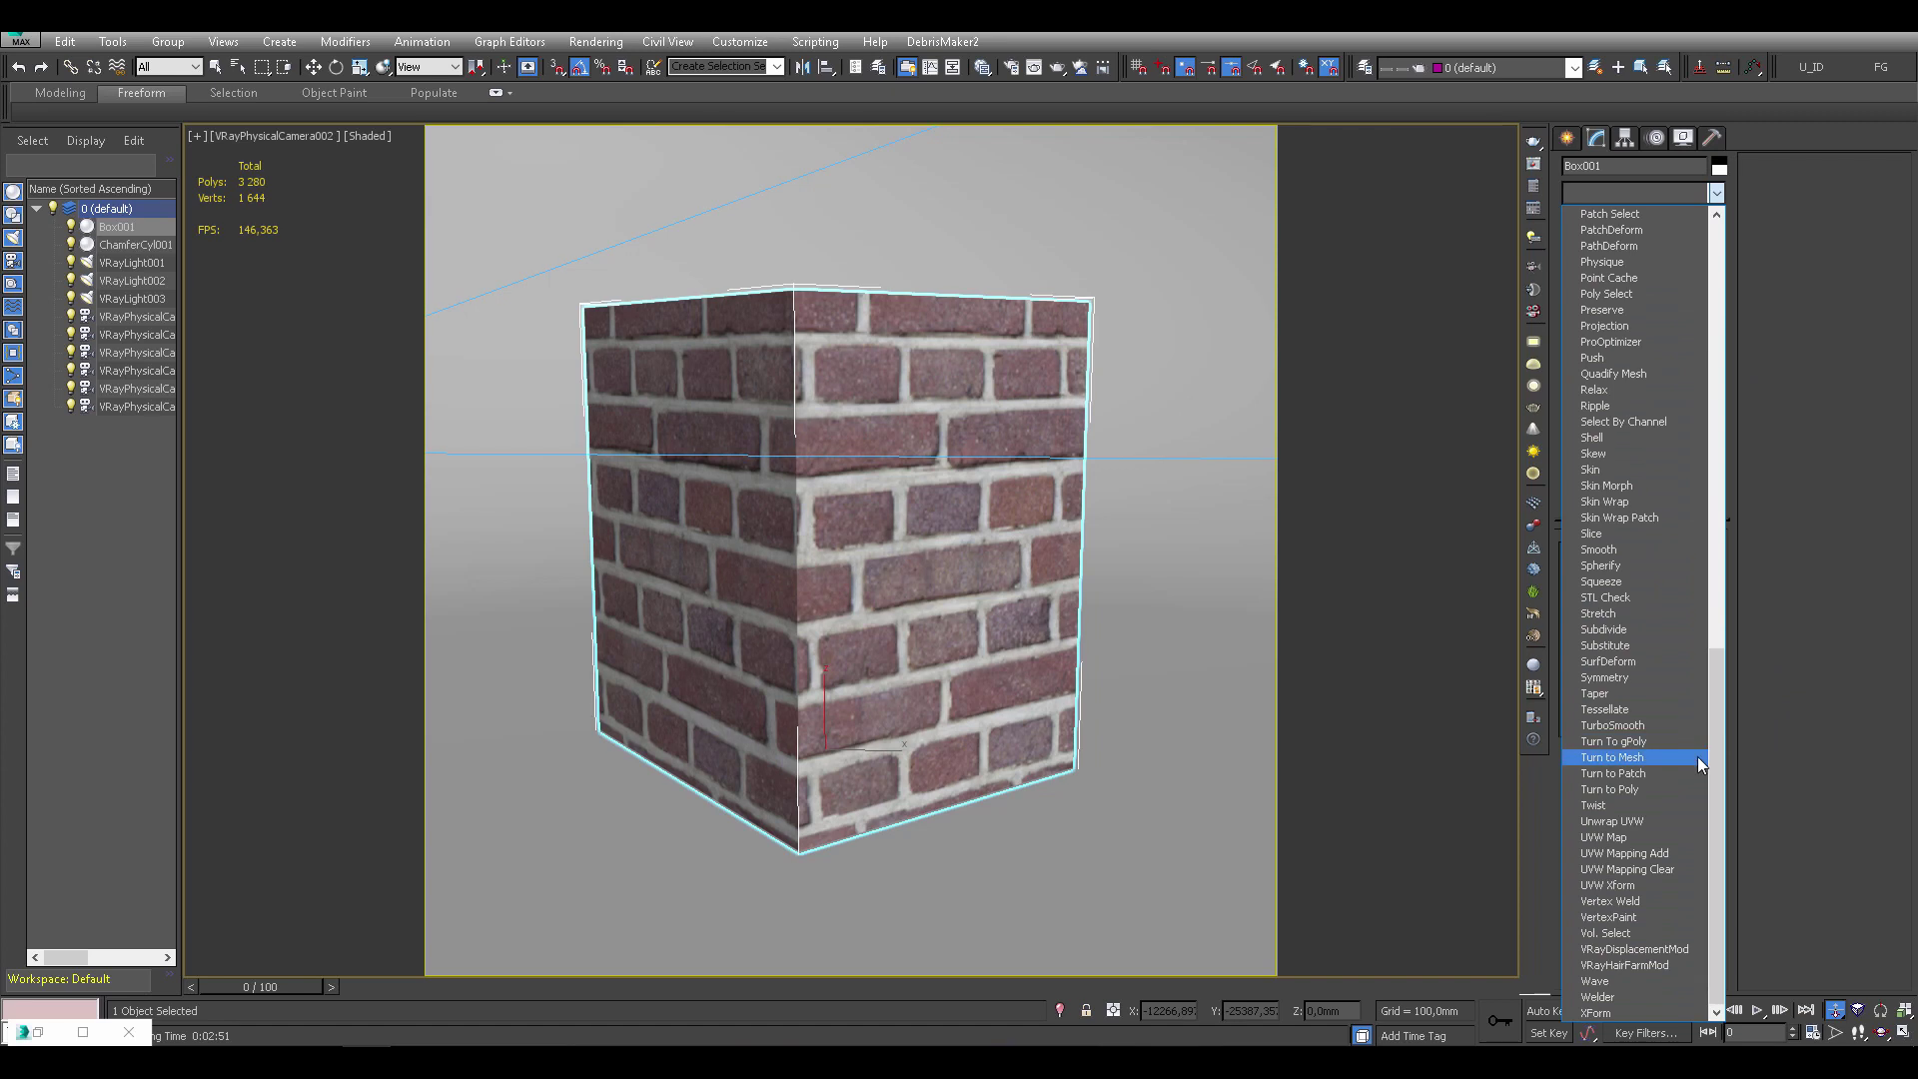
click(1670, 949)
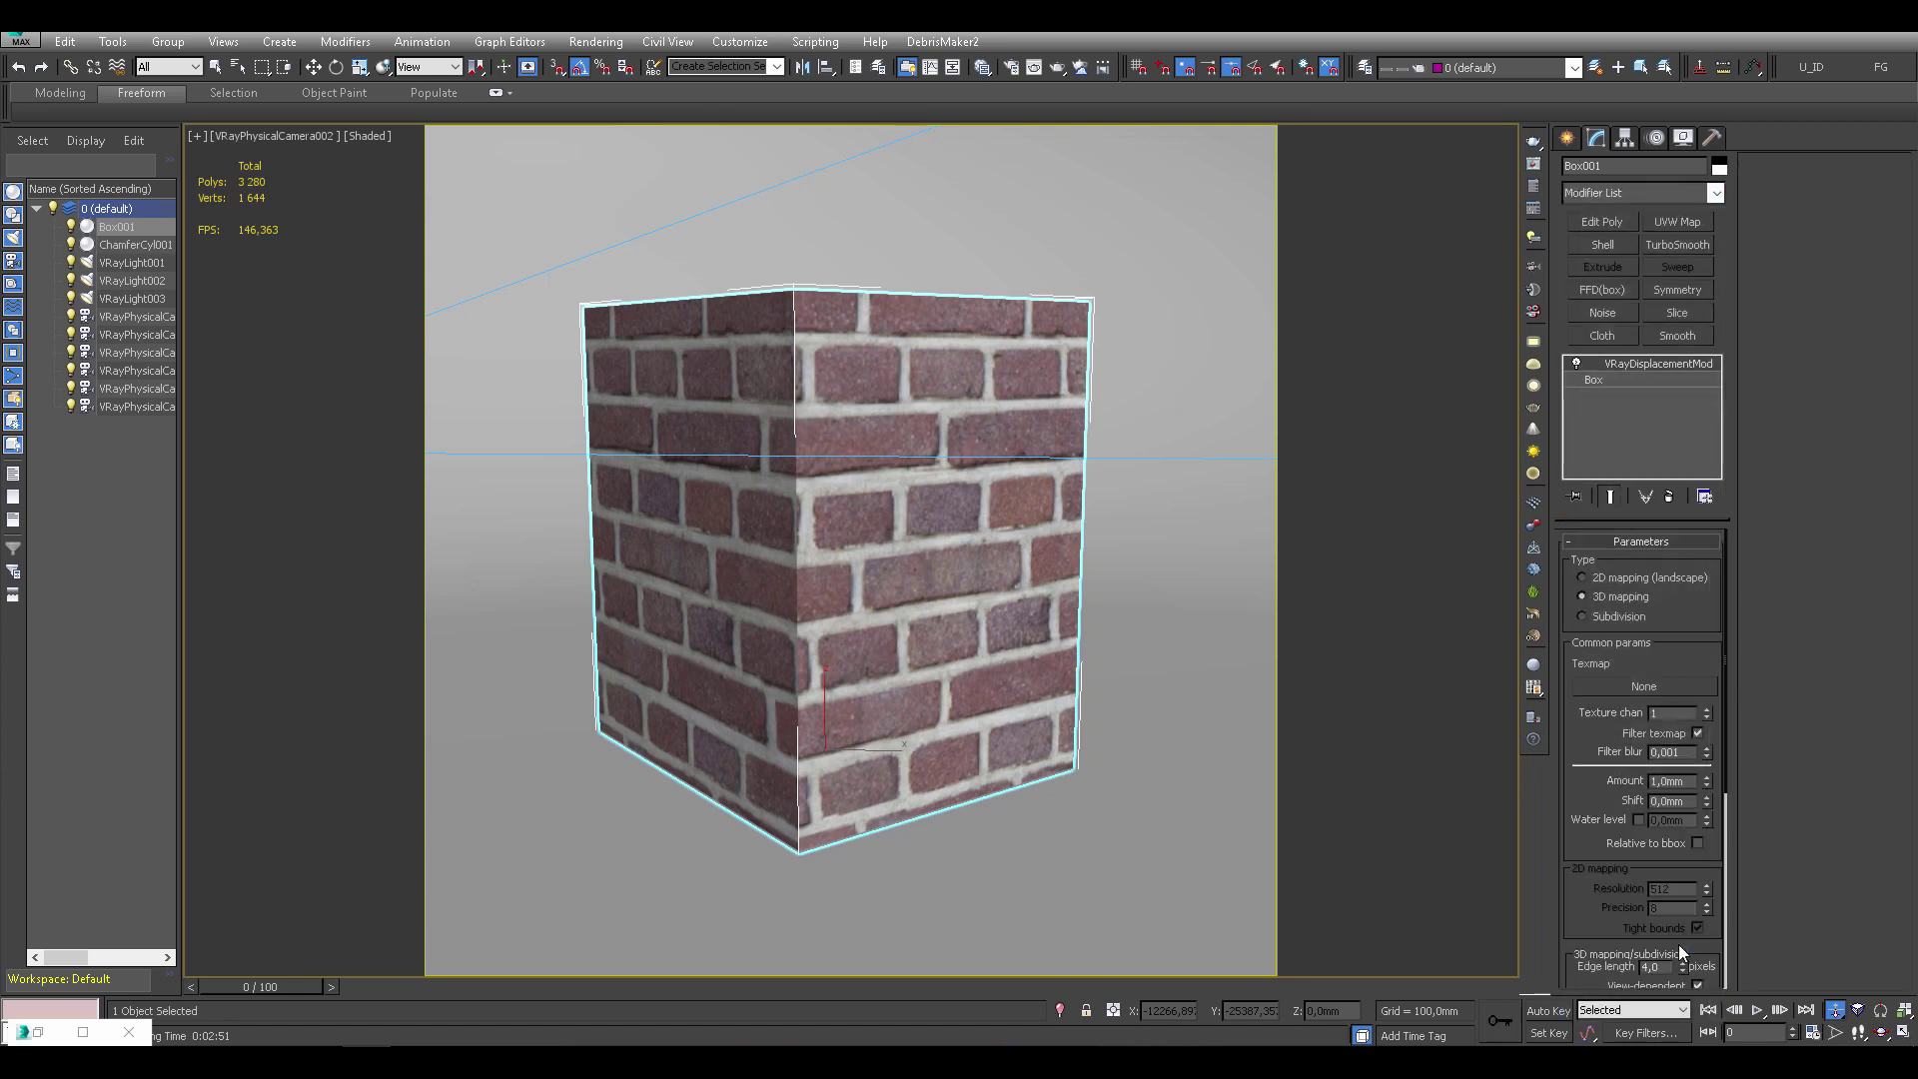
Open the Slate Material Editor and arrange the brick VRayMtl's node graph in view
drag(1602, 782, 1596, 736)
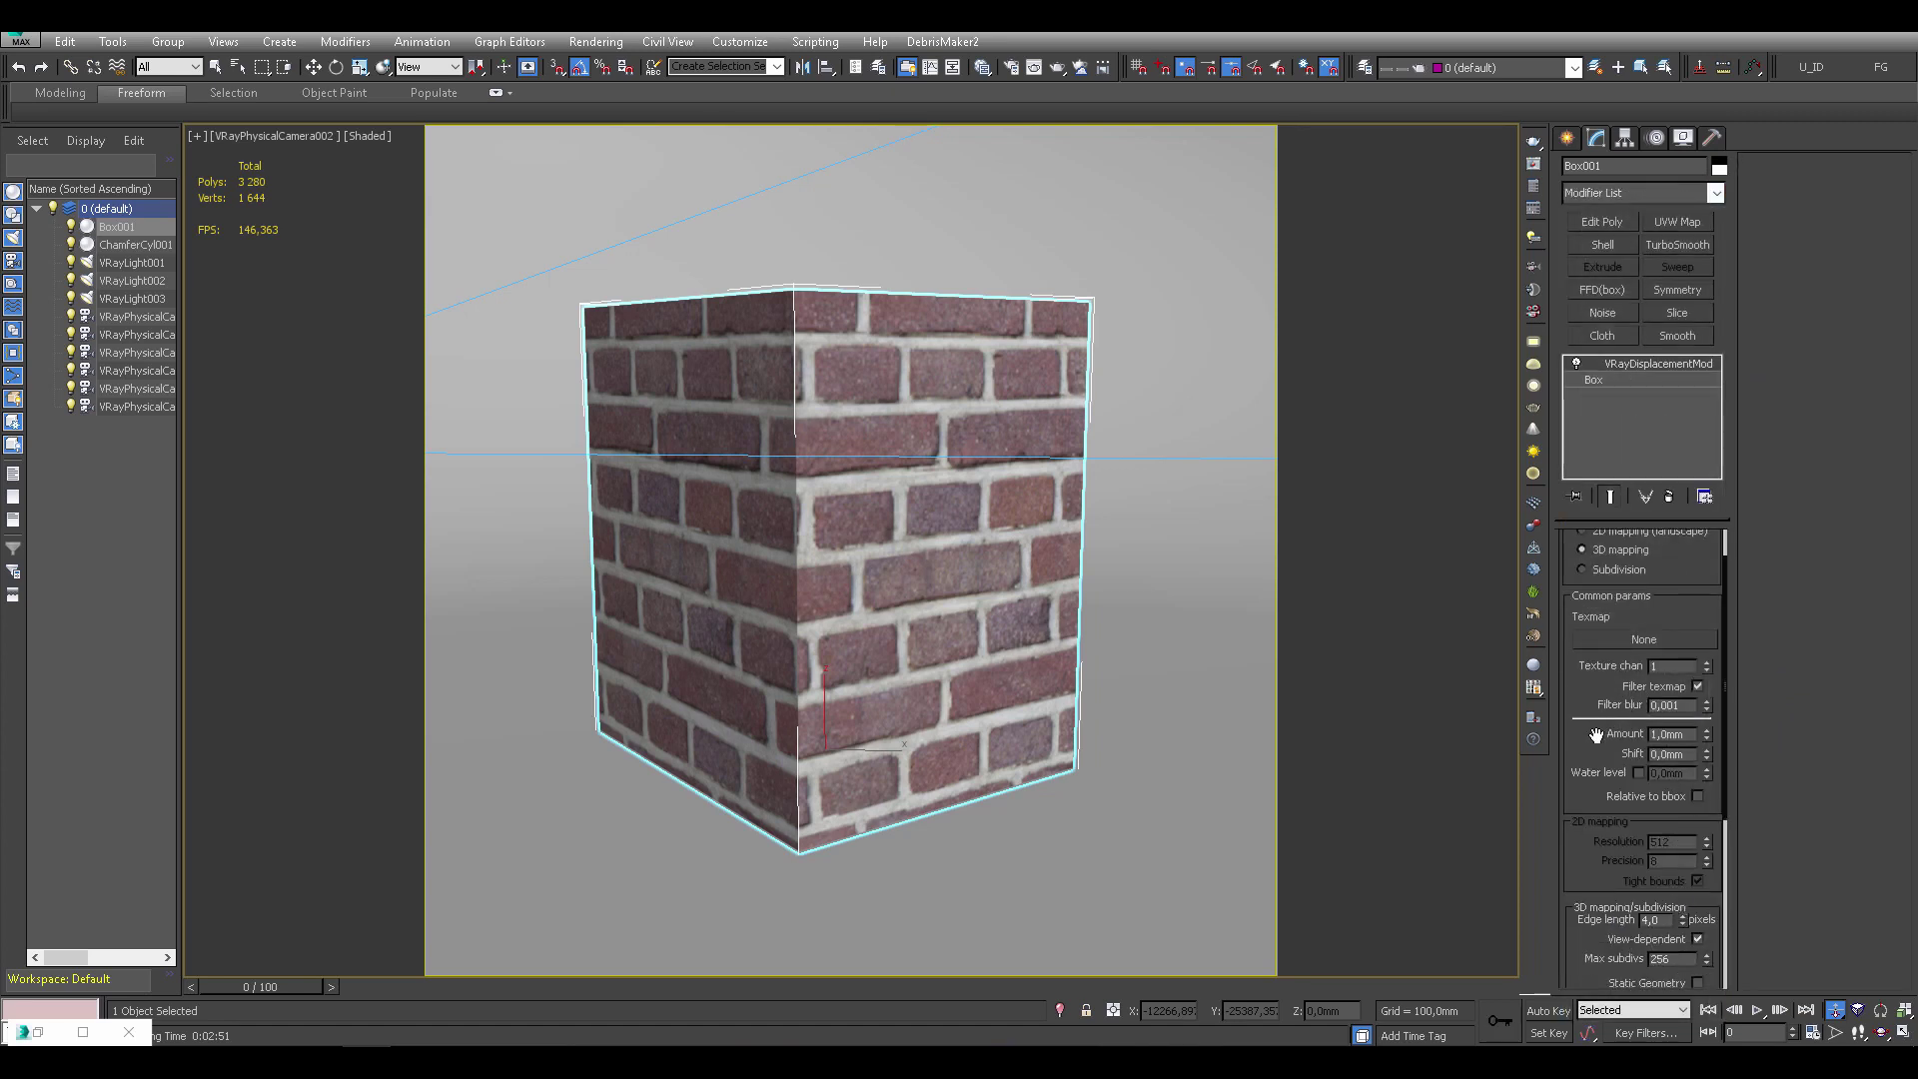
key(m)
middle_drag(844, 626, 954, 543)
drag(1130, 243, 809, 213)
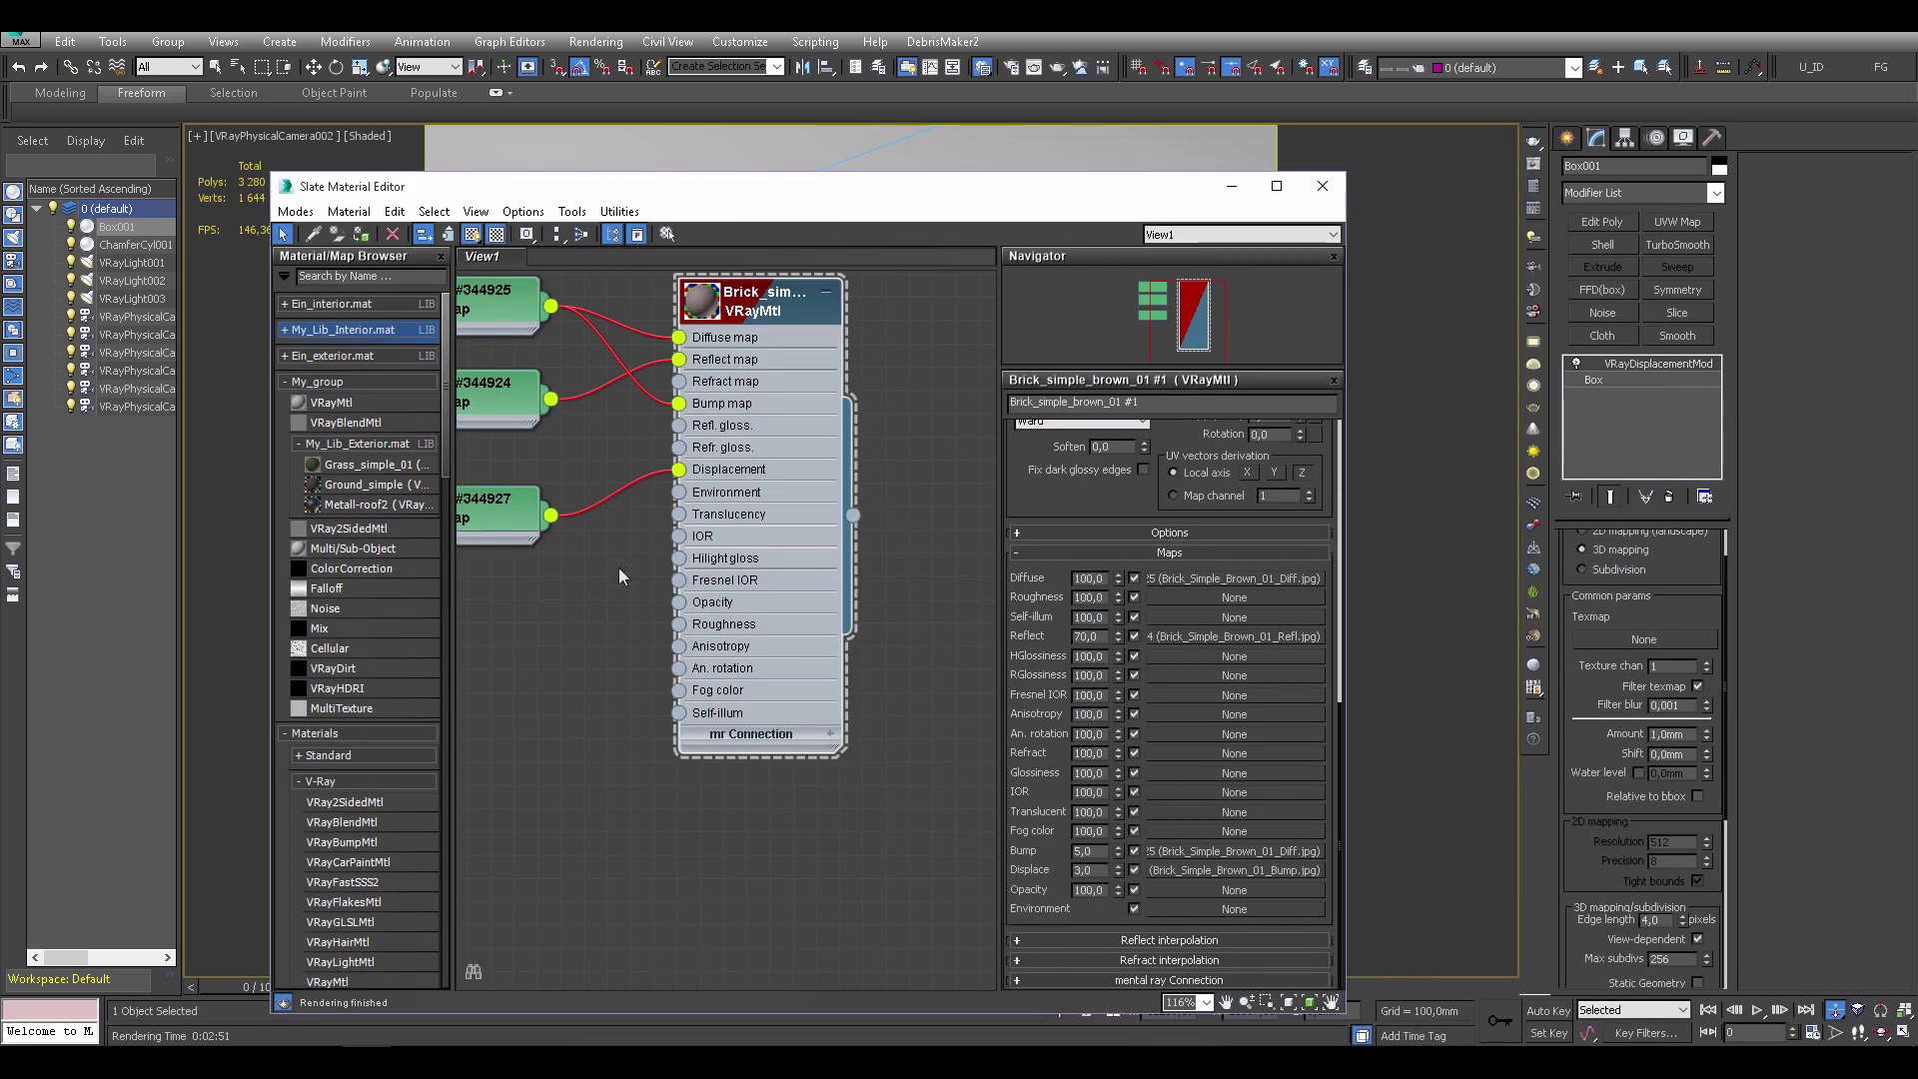
Instance the Simple_Brown_01_Bump.jpg bitmap into the displacement Texmap and set Amount to 15 mm
middle_drag(620, 568, 672, 570)
drag(606, 518, 1640, 638)
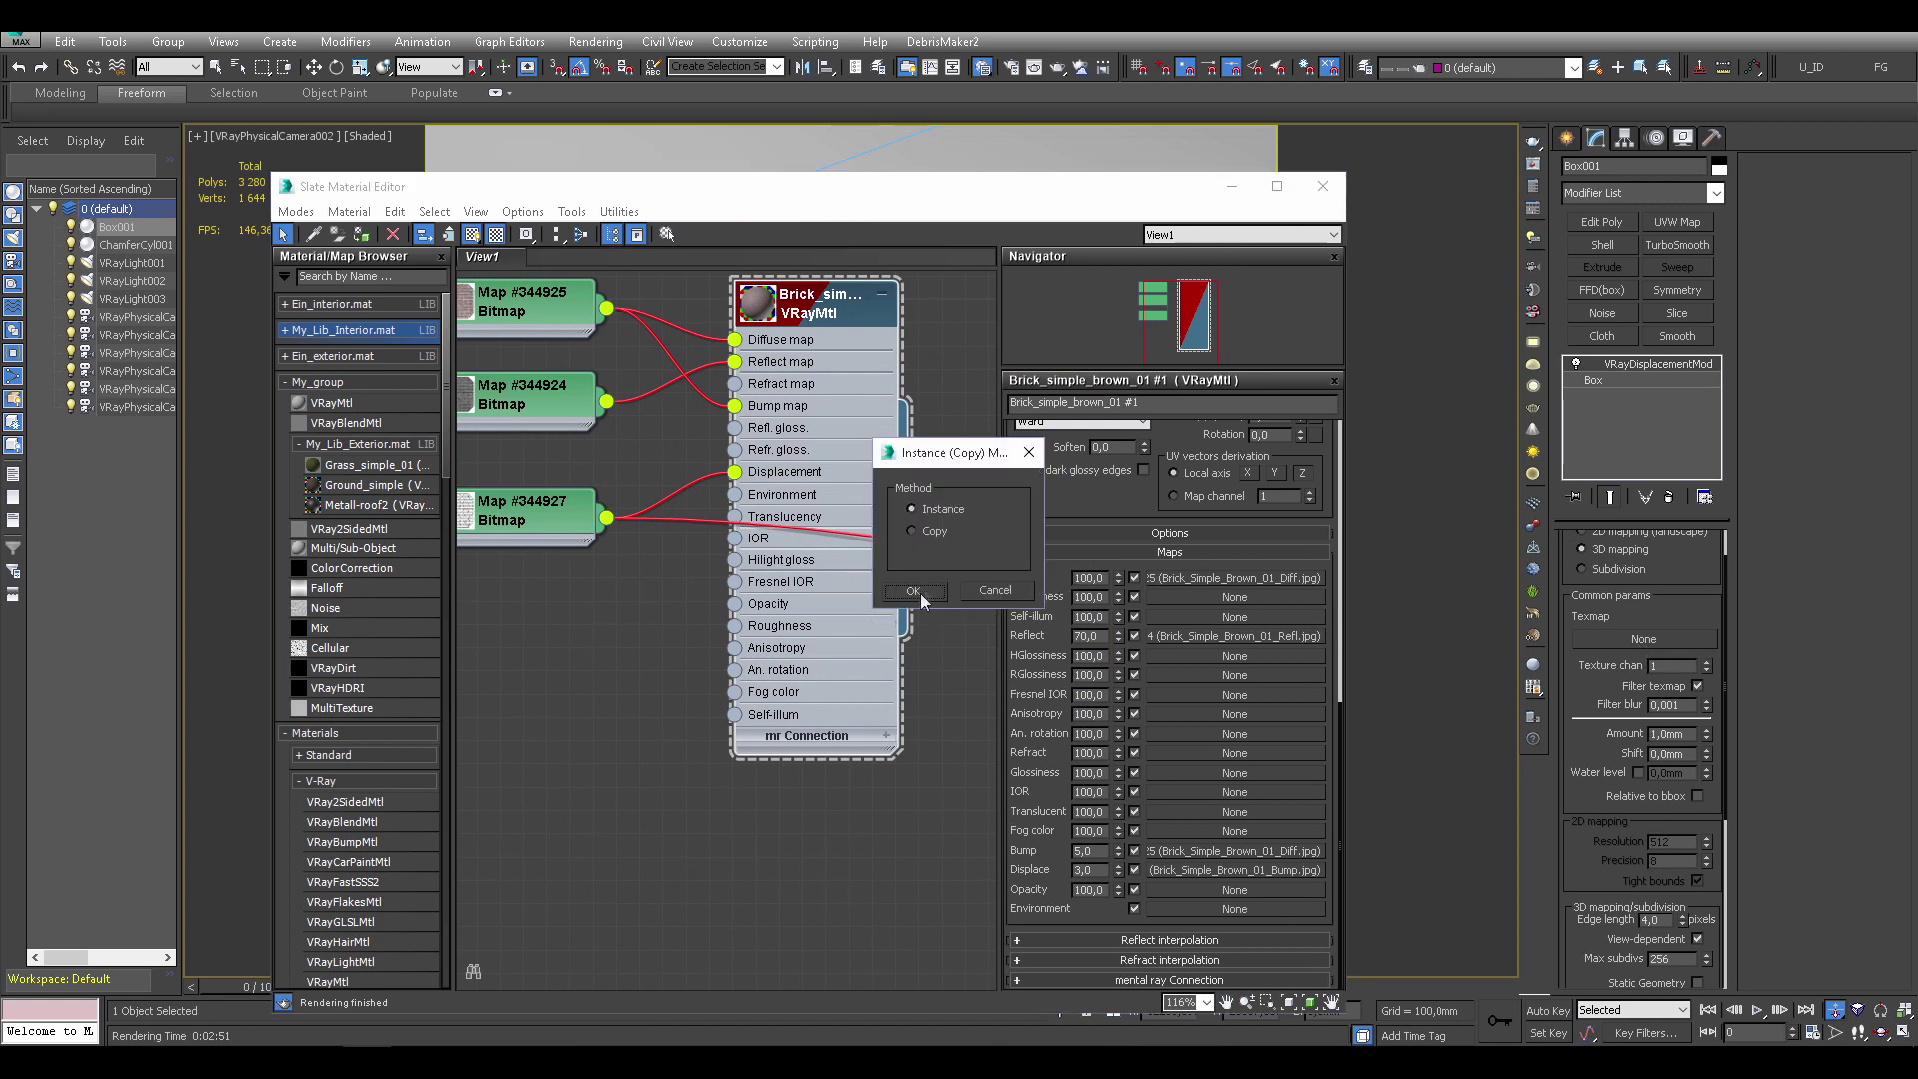
click(926, 589)
drag(1612, 687, 1612, 547)
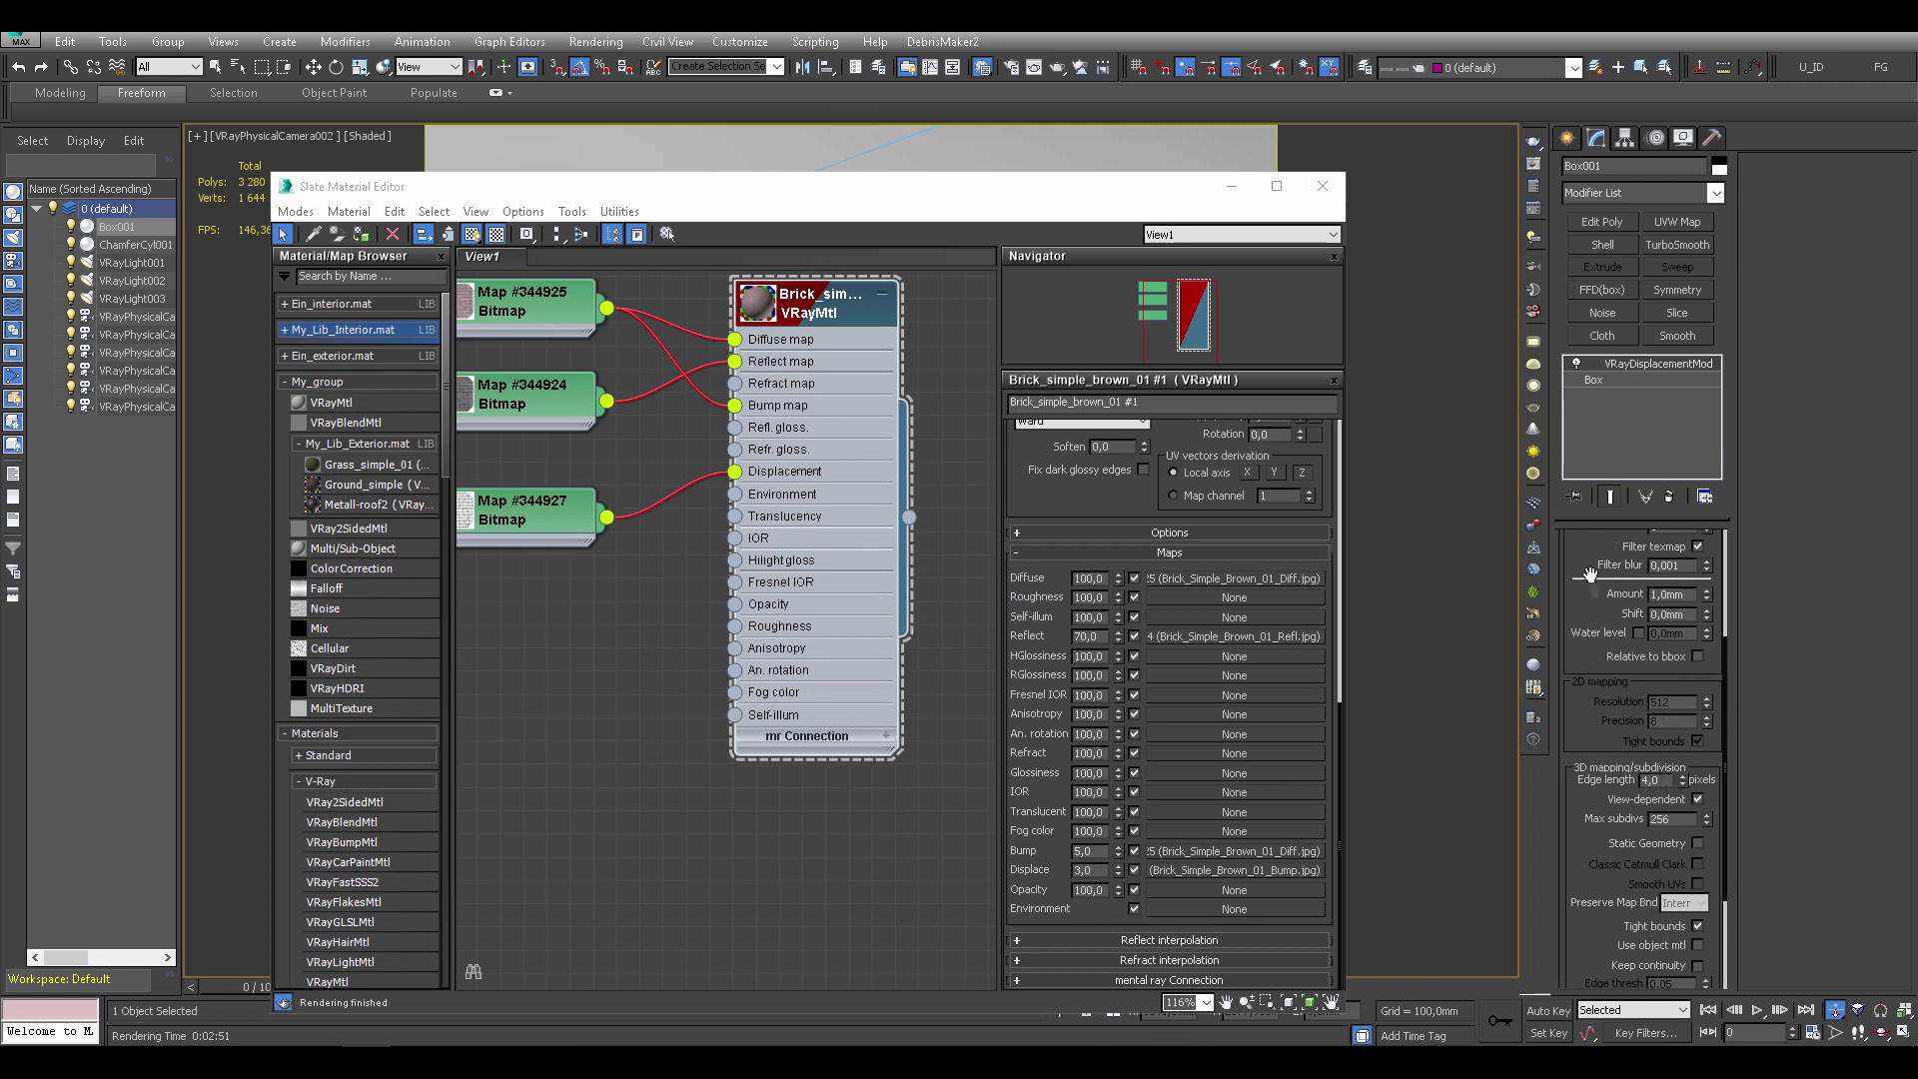
scroll(1594, 600, up, 2)
double_click(1692, 677)
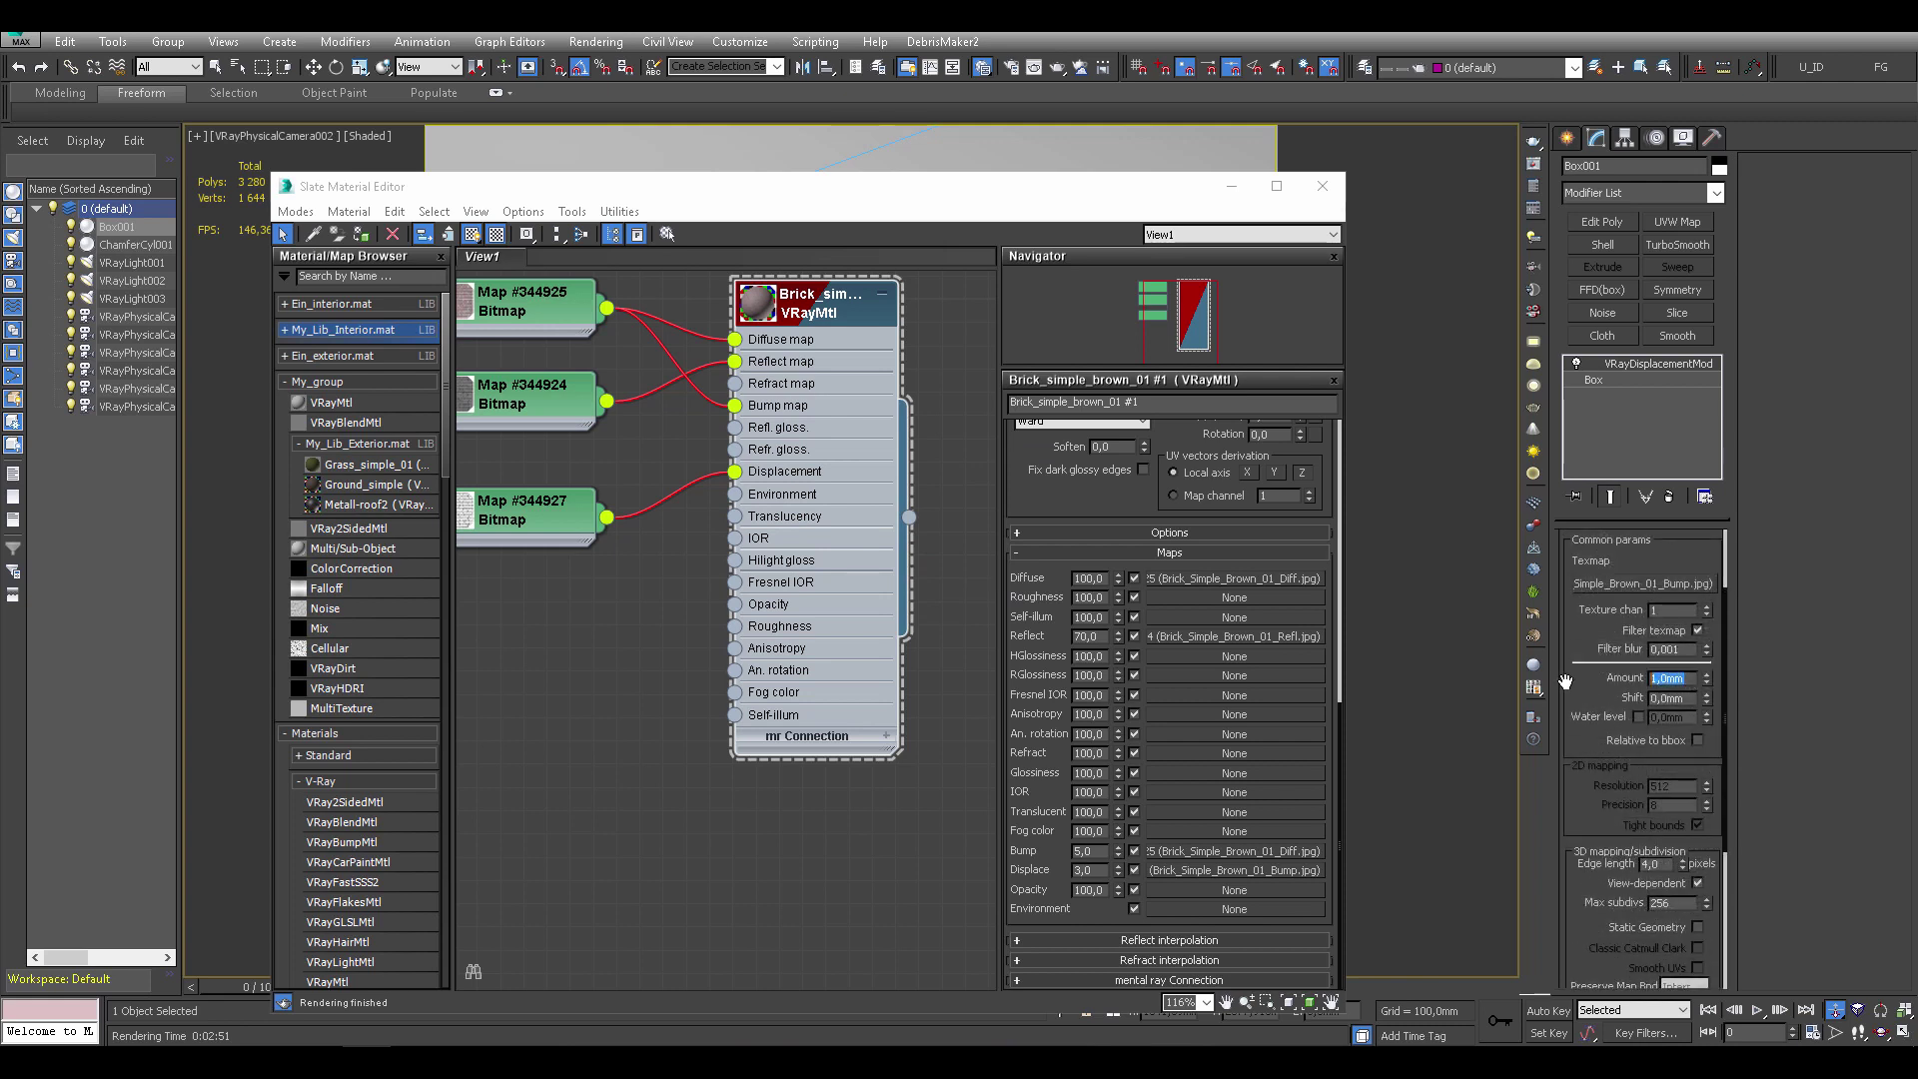
text(15)
key(Return)
Turn off the material's Displace map and enable Keep continuity on the displacement modifier
click(1135, 865)
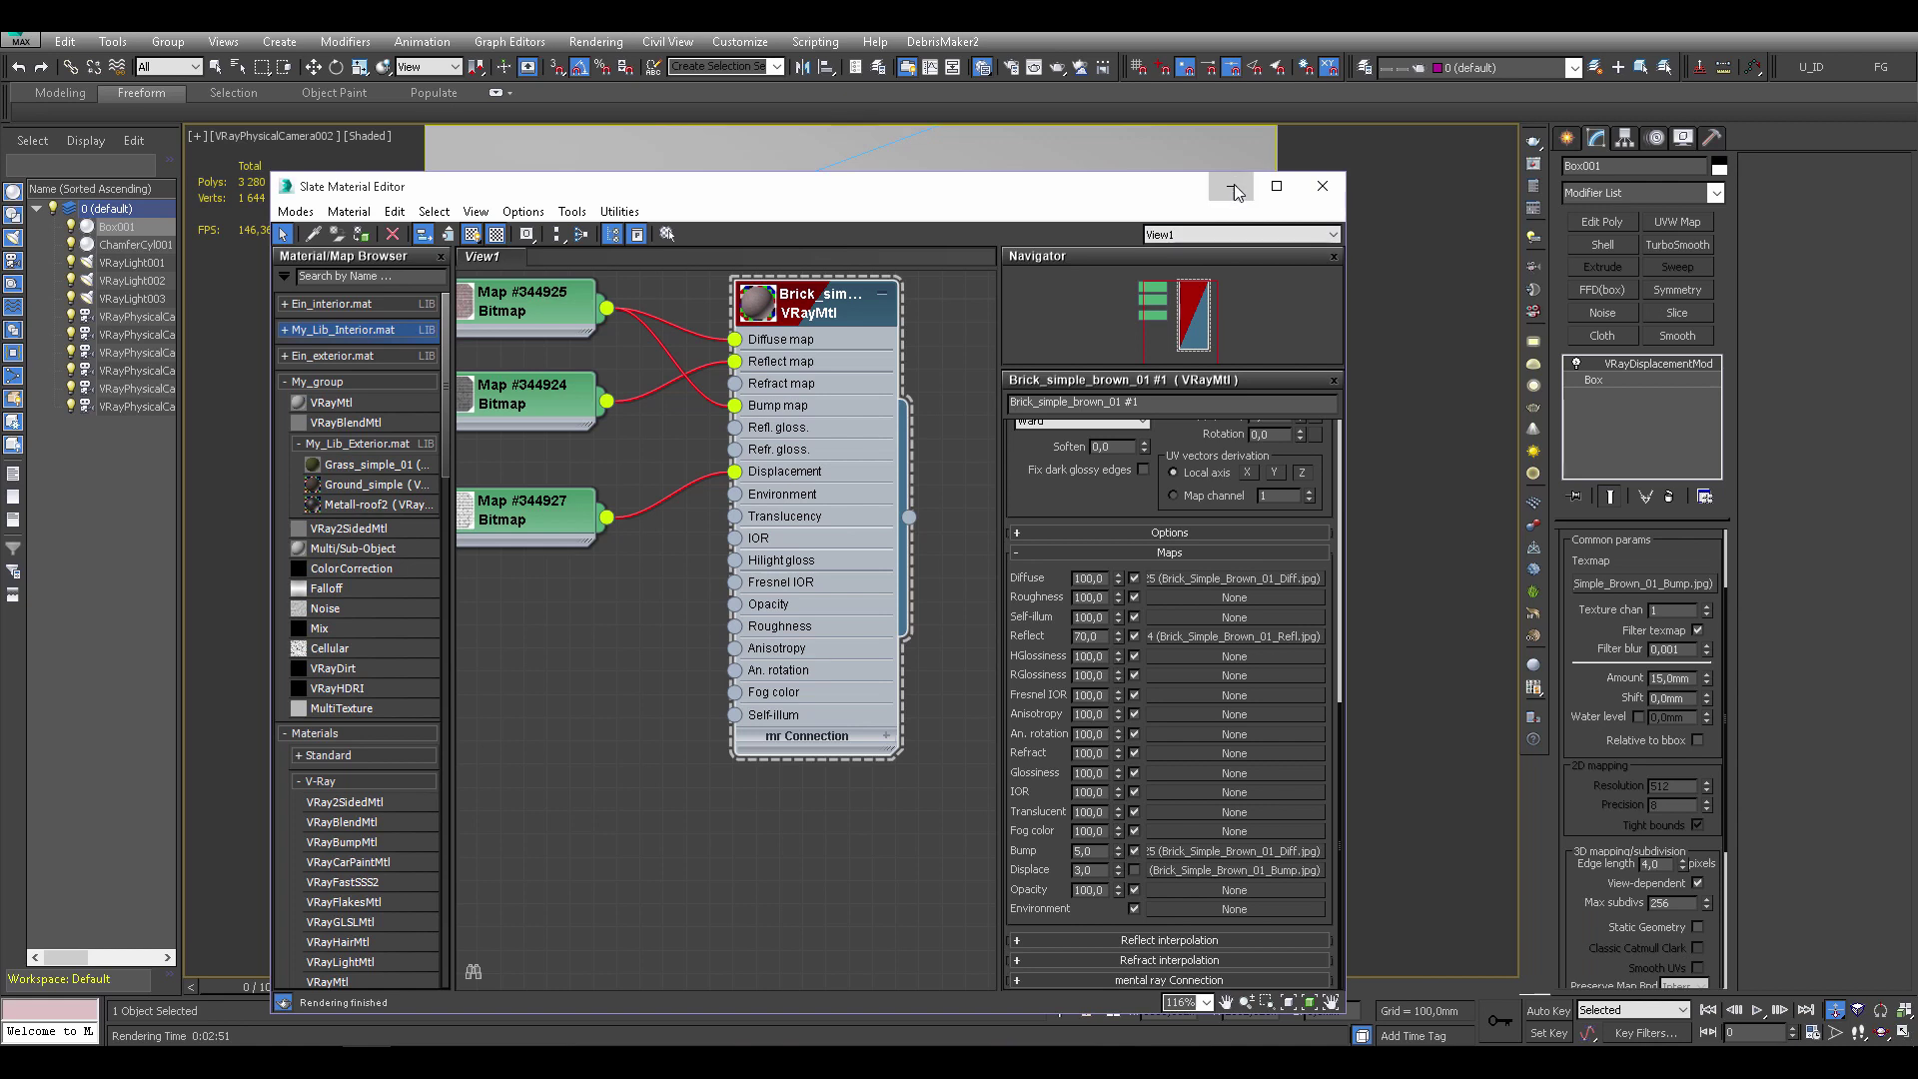
drag(1574, 628, 1617, 434)
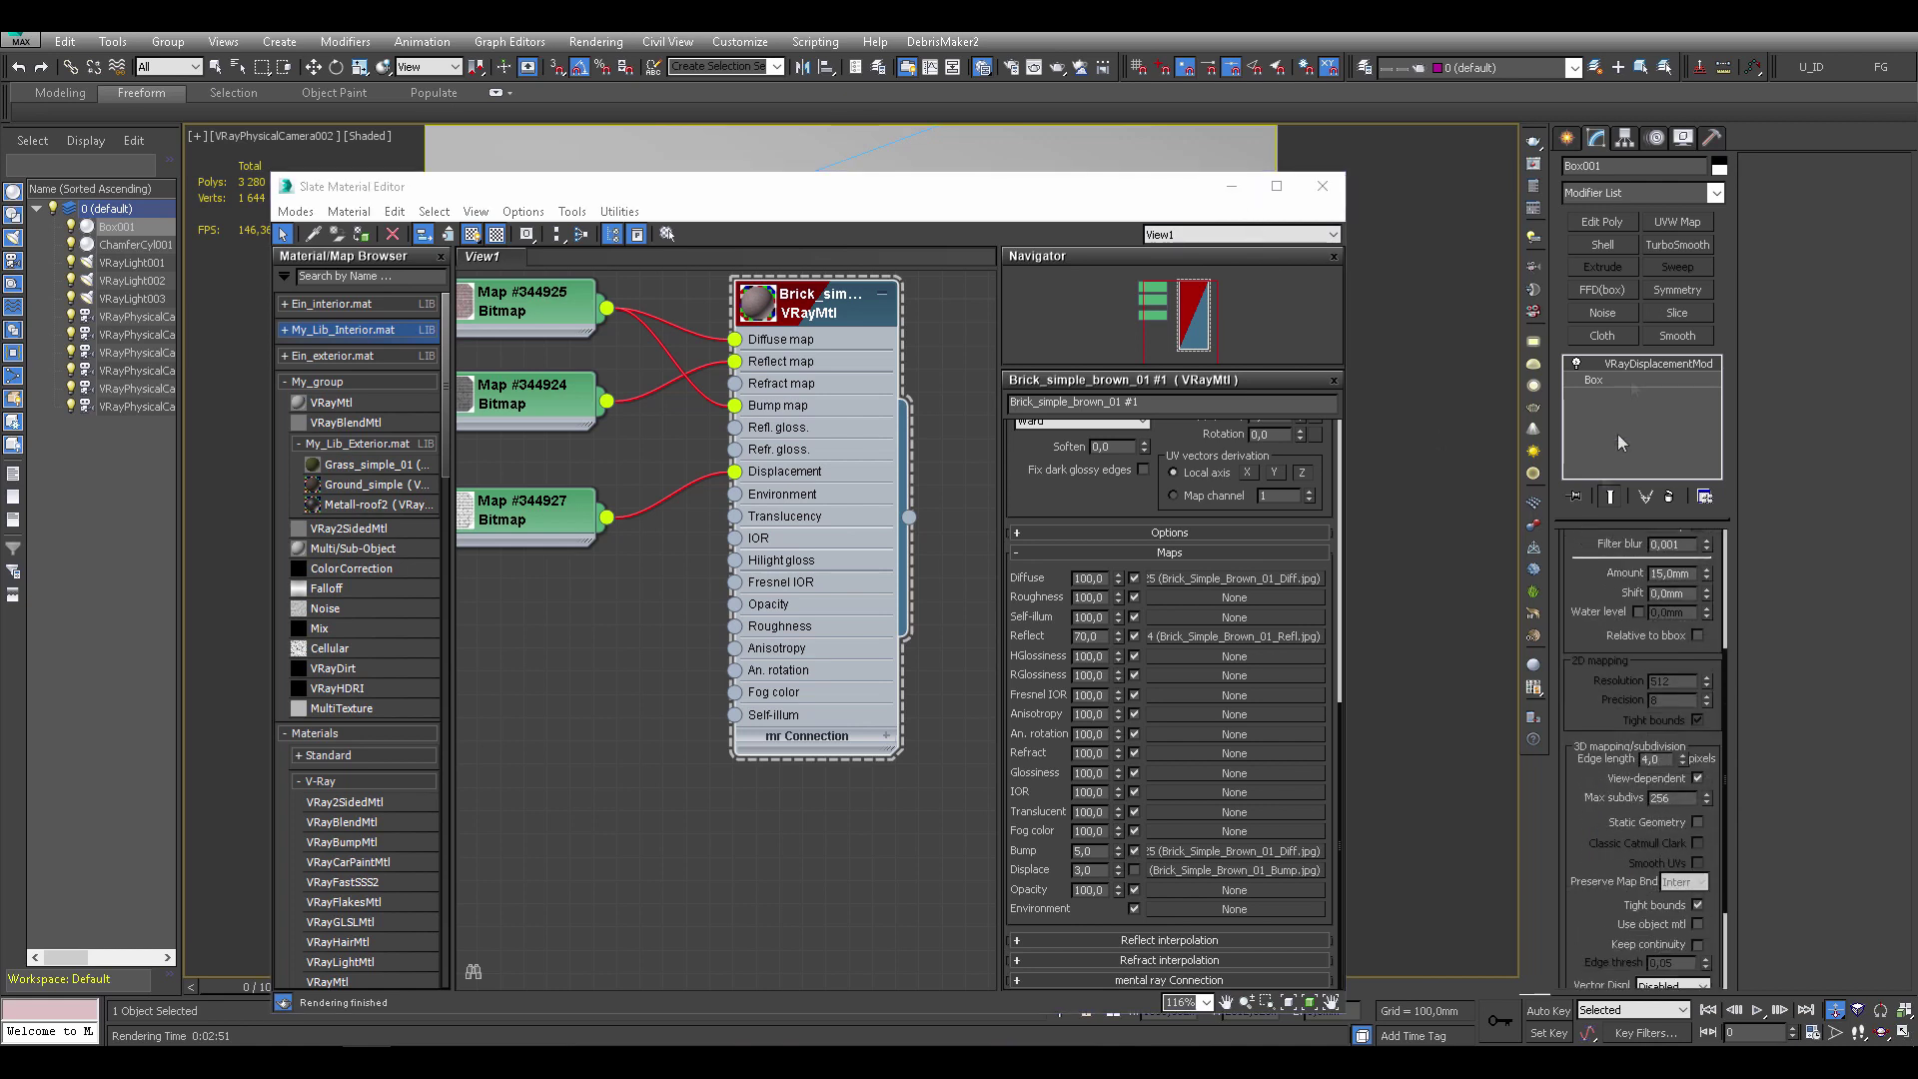
scroll(1594, 744, down, 2)
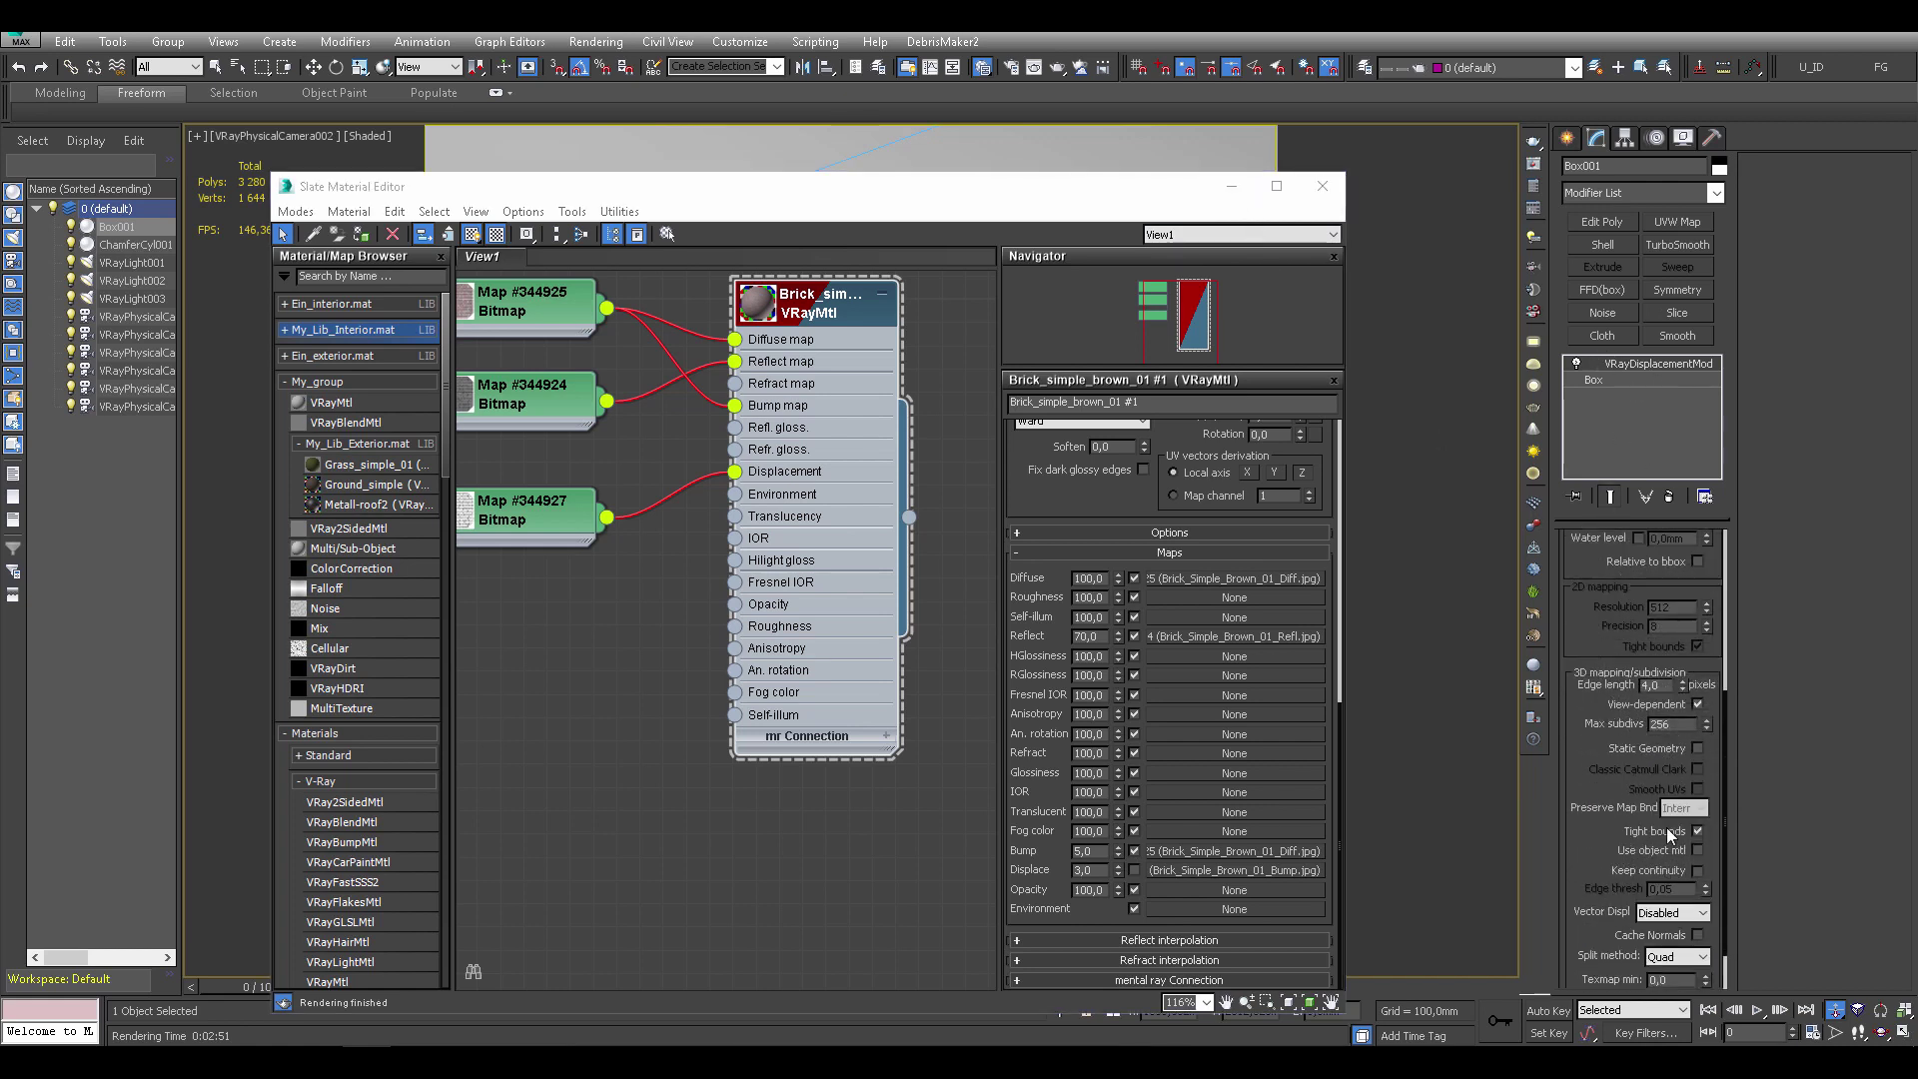
scroll(1678, 759, down, 2)
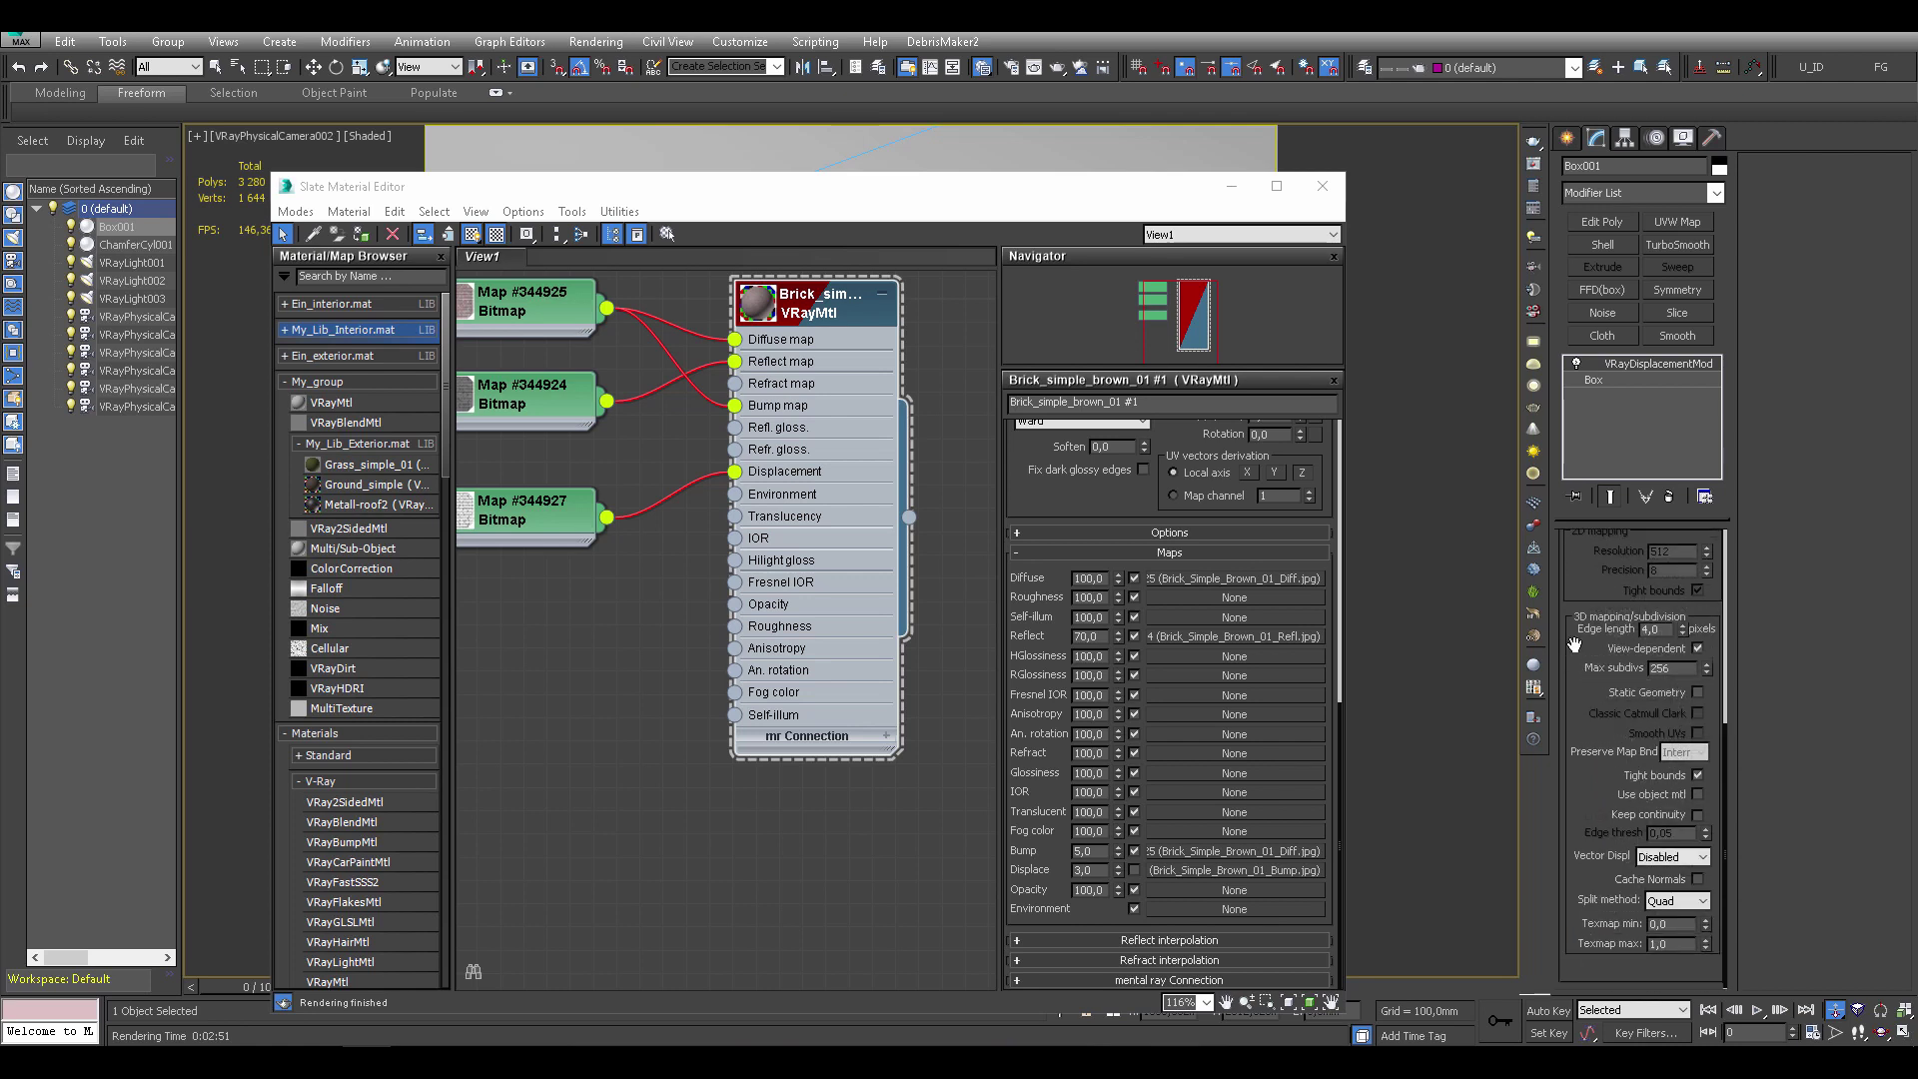
click(1697, 814)
click(1232, 186)
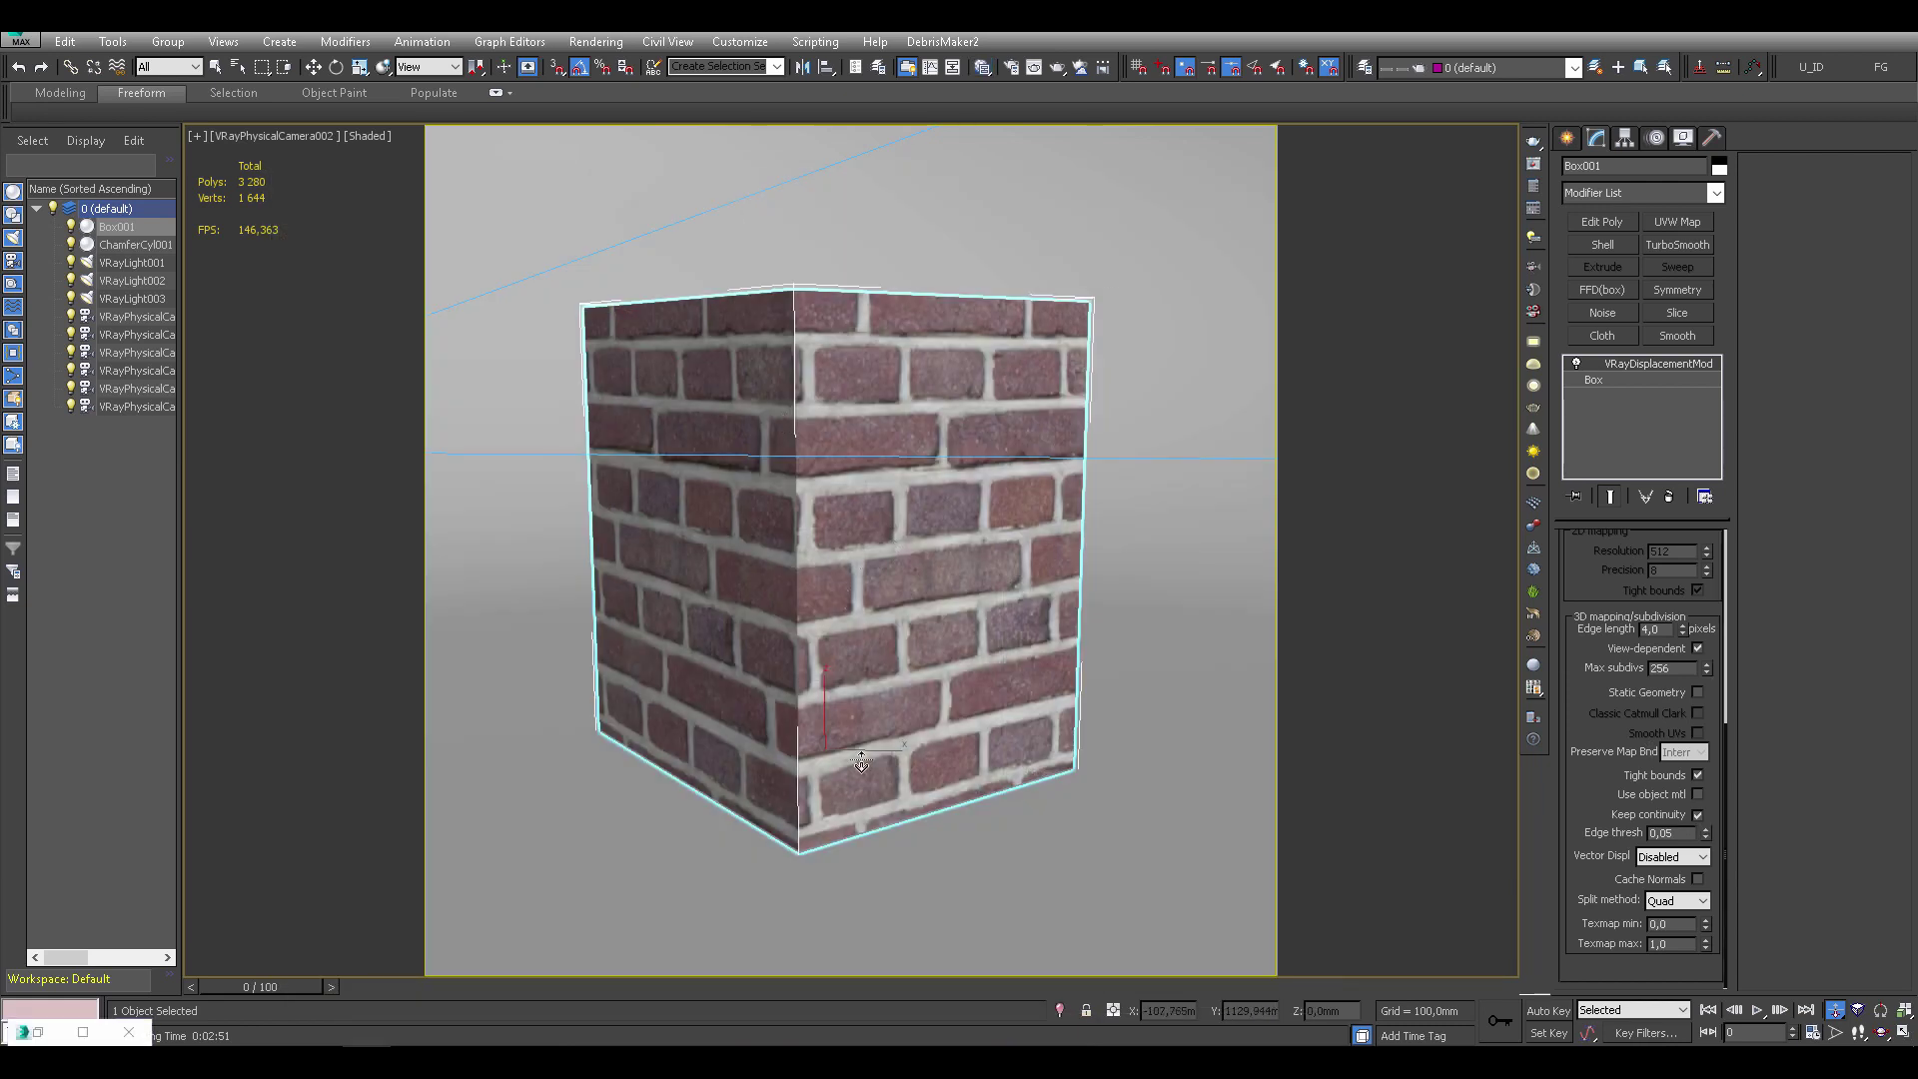
key(shift+q)
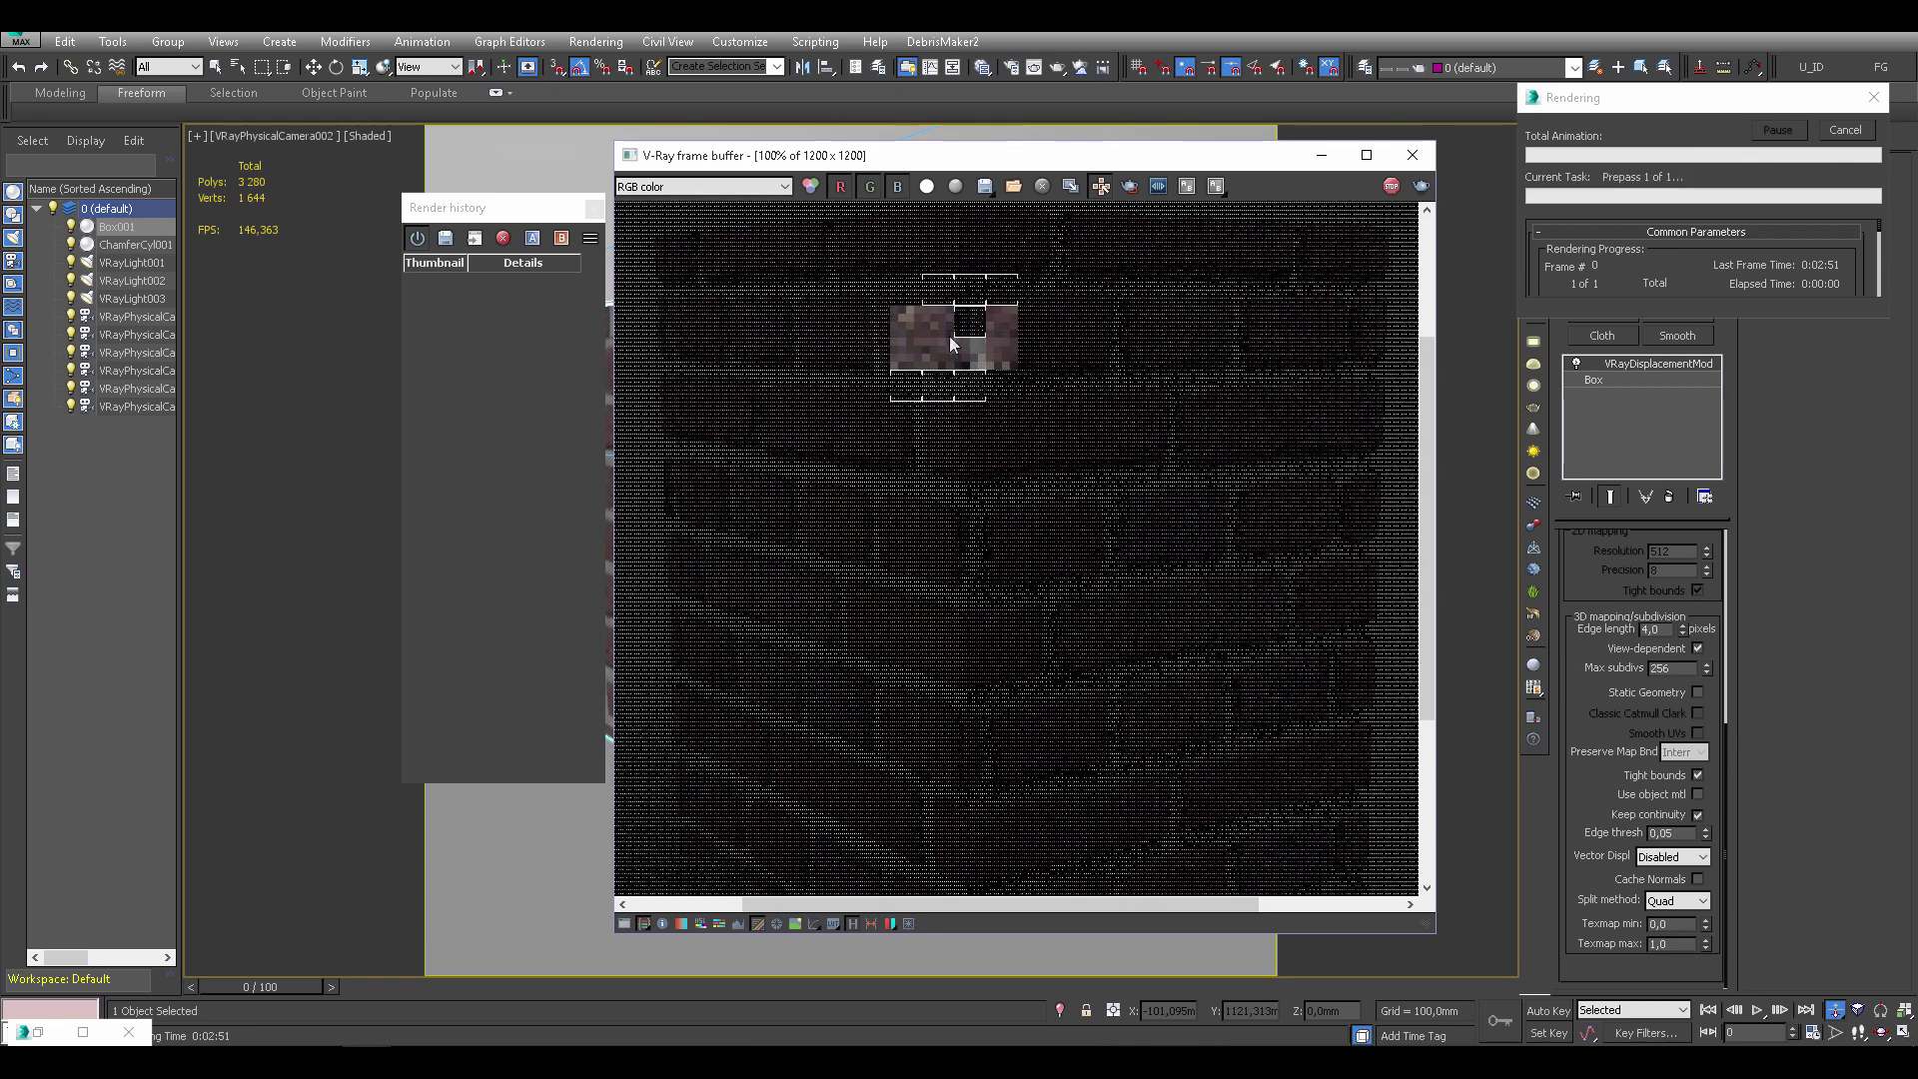
middle_drag(988, 432, 999, 537)
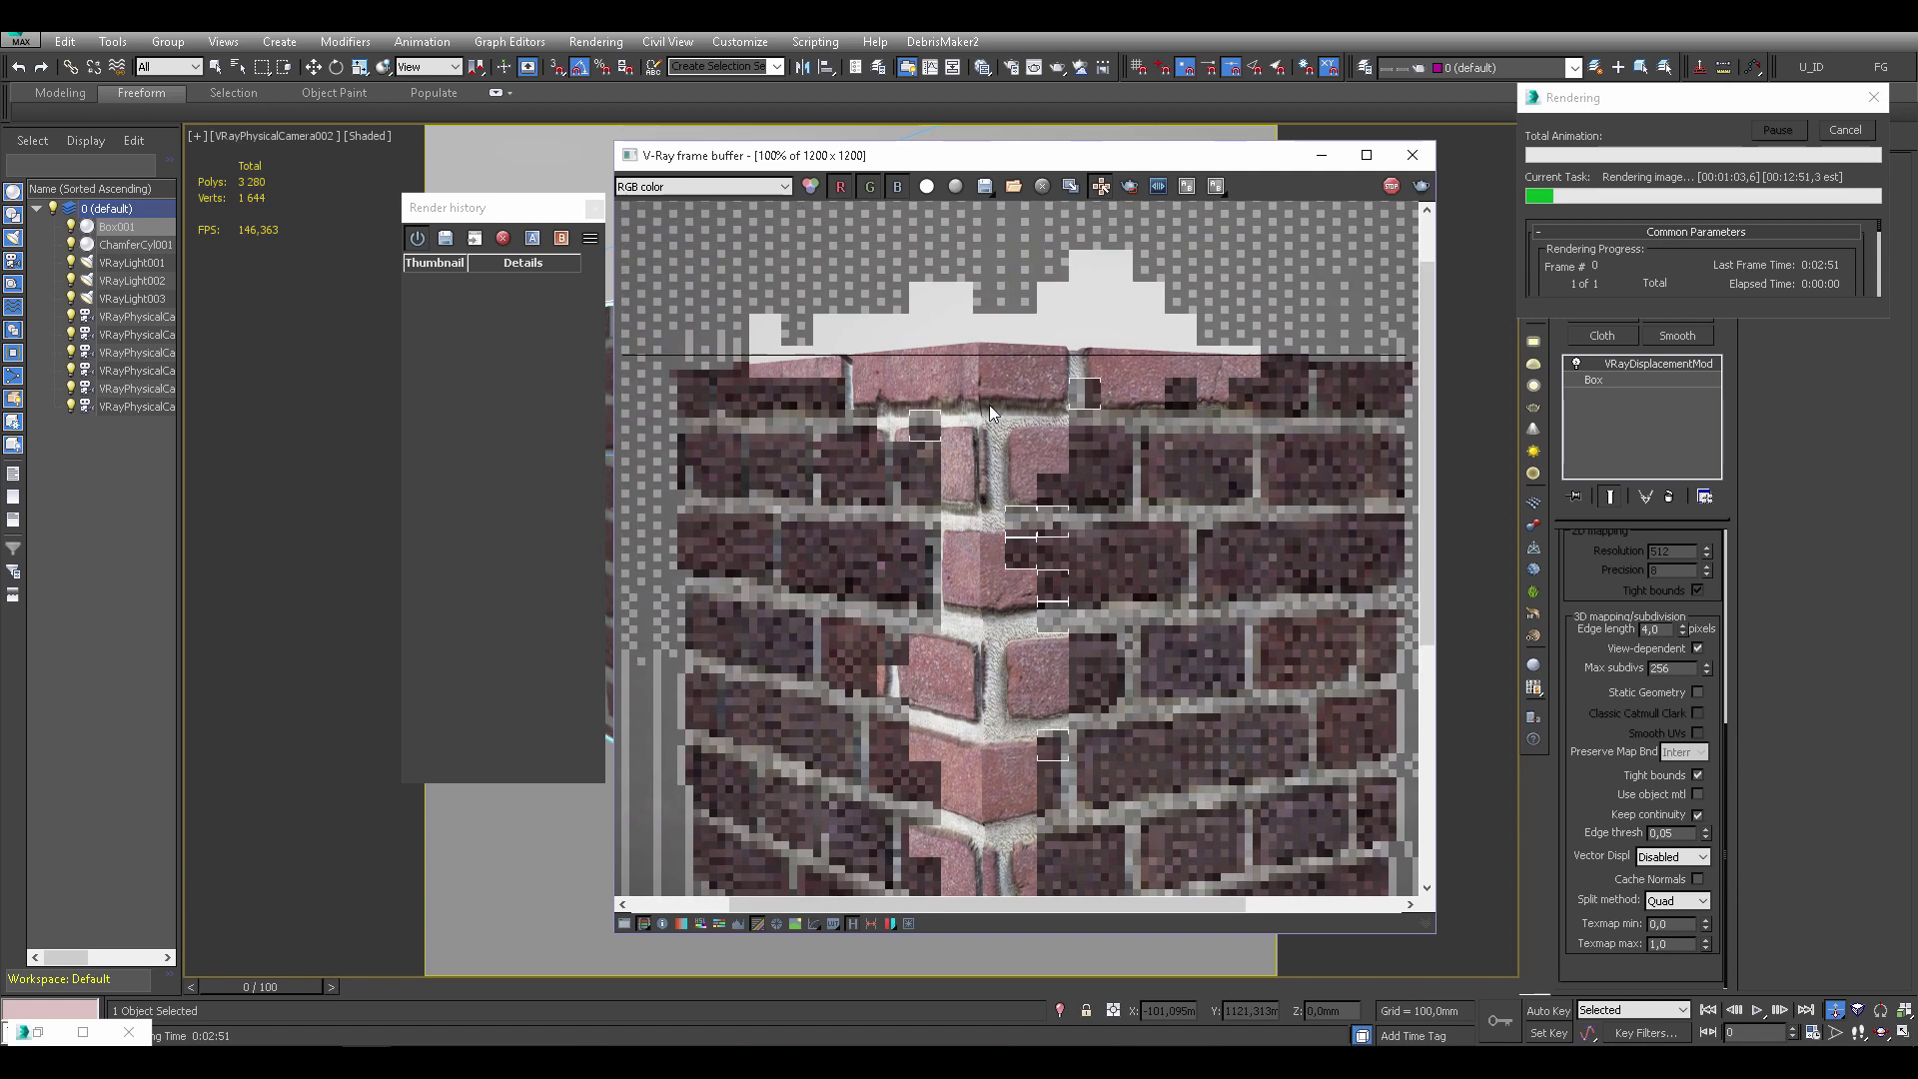
middle_drag(980, 612, 975, 494)
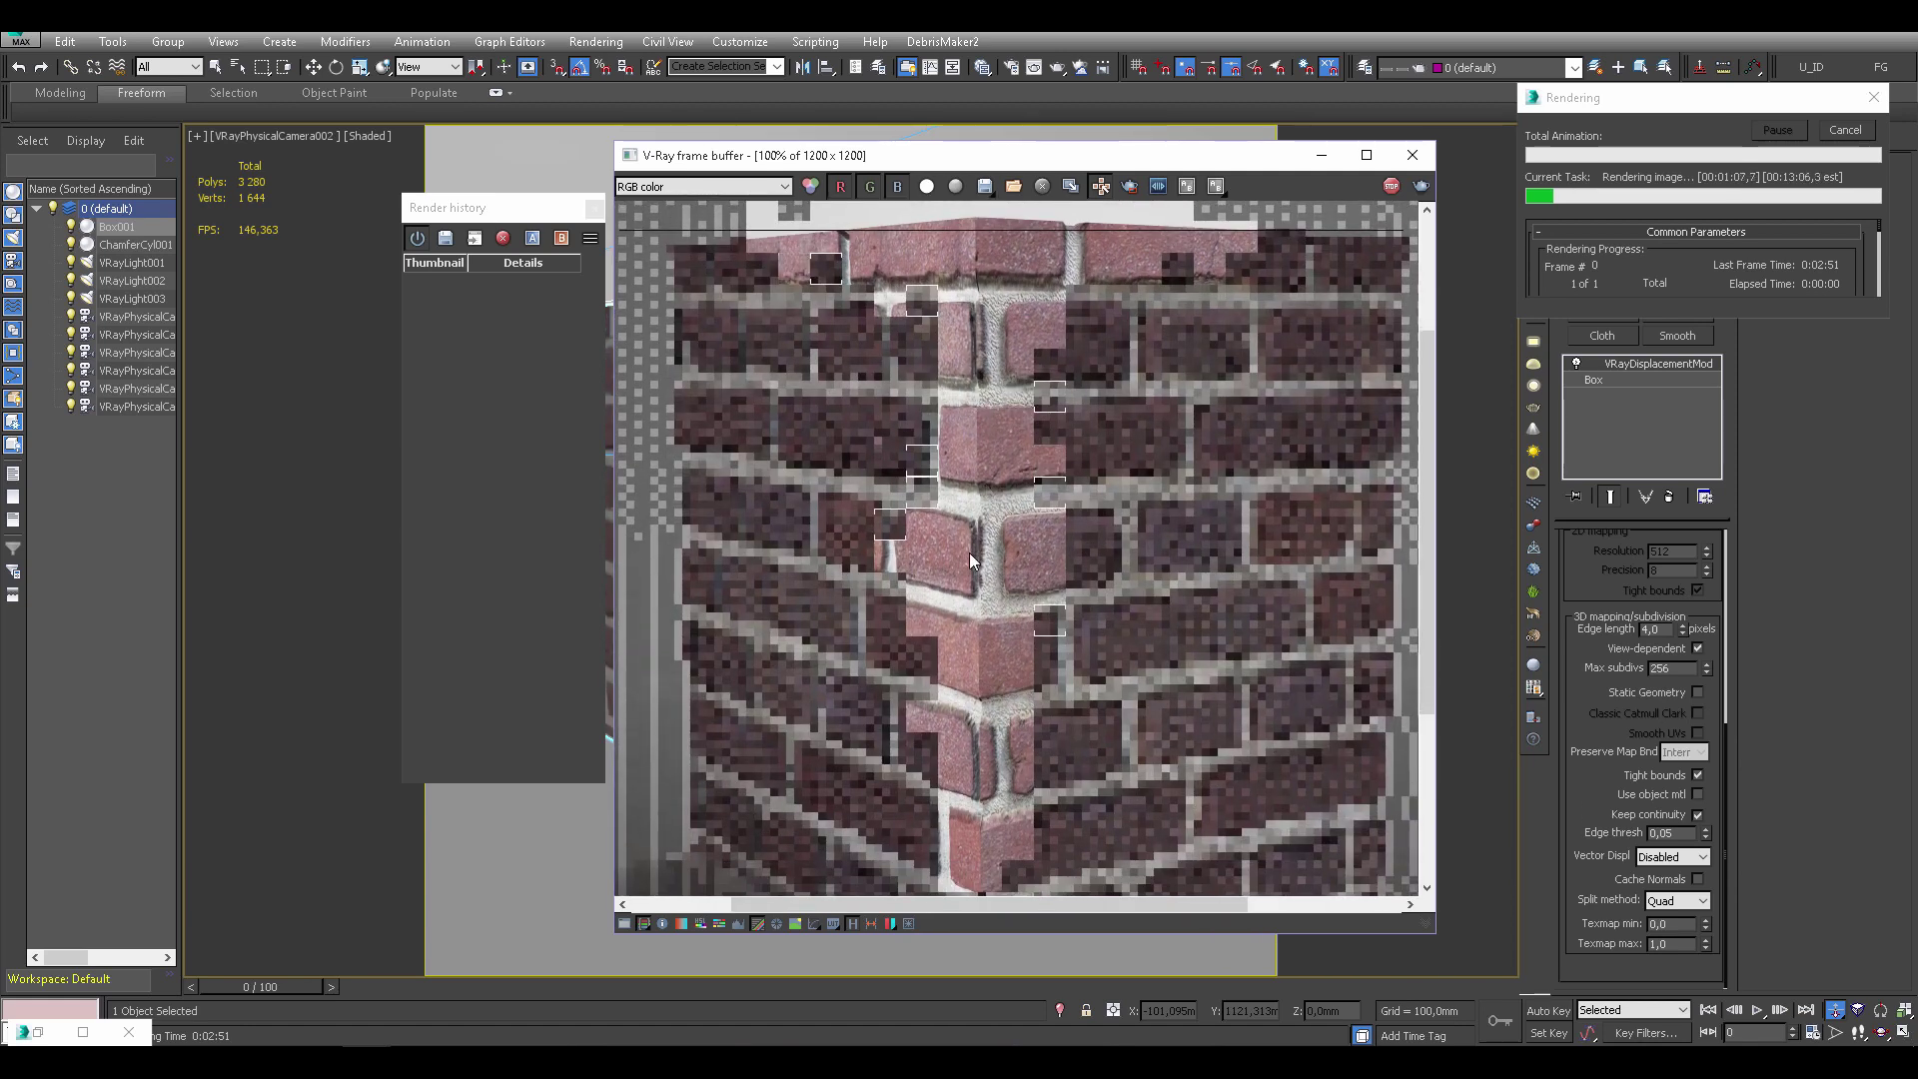
middle_drag(1004, 471, 999, 397)
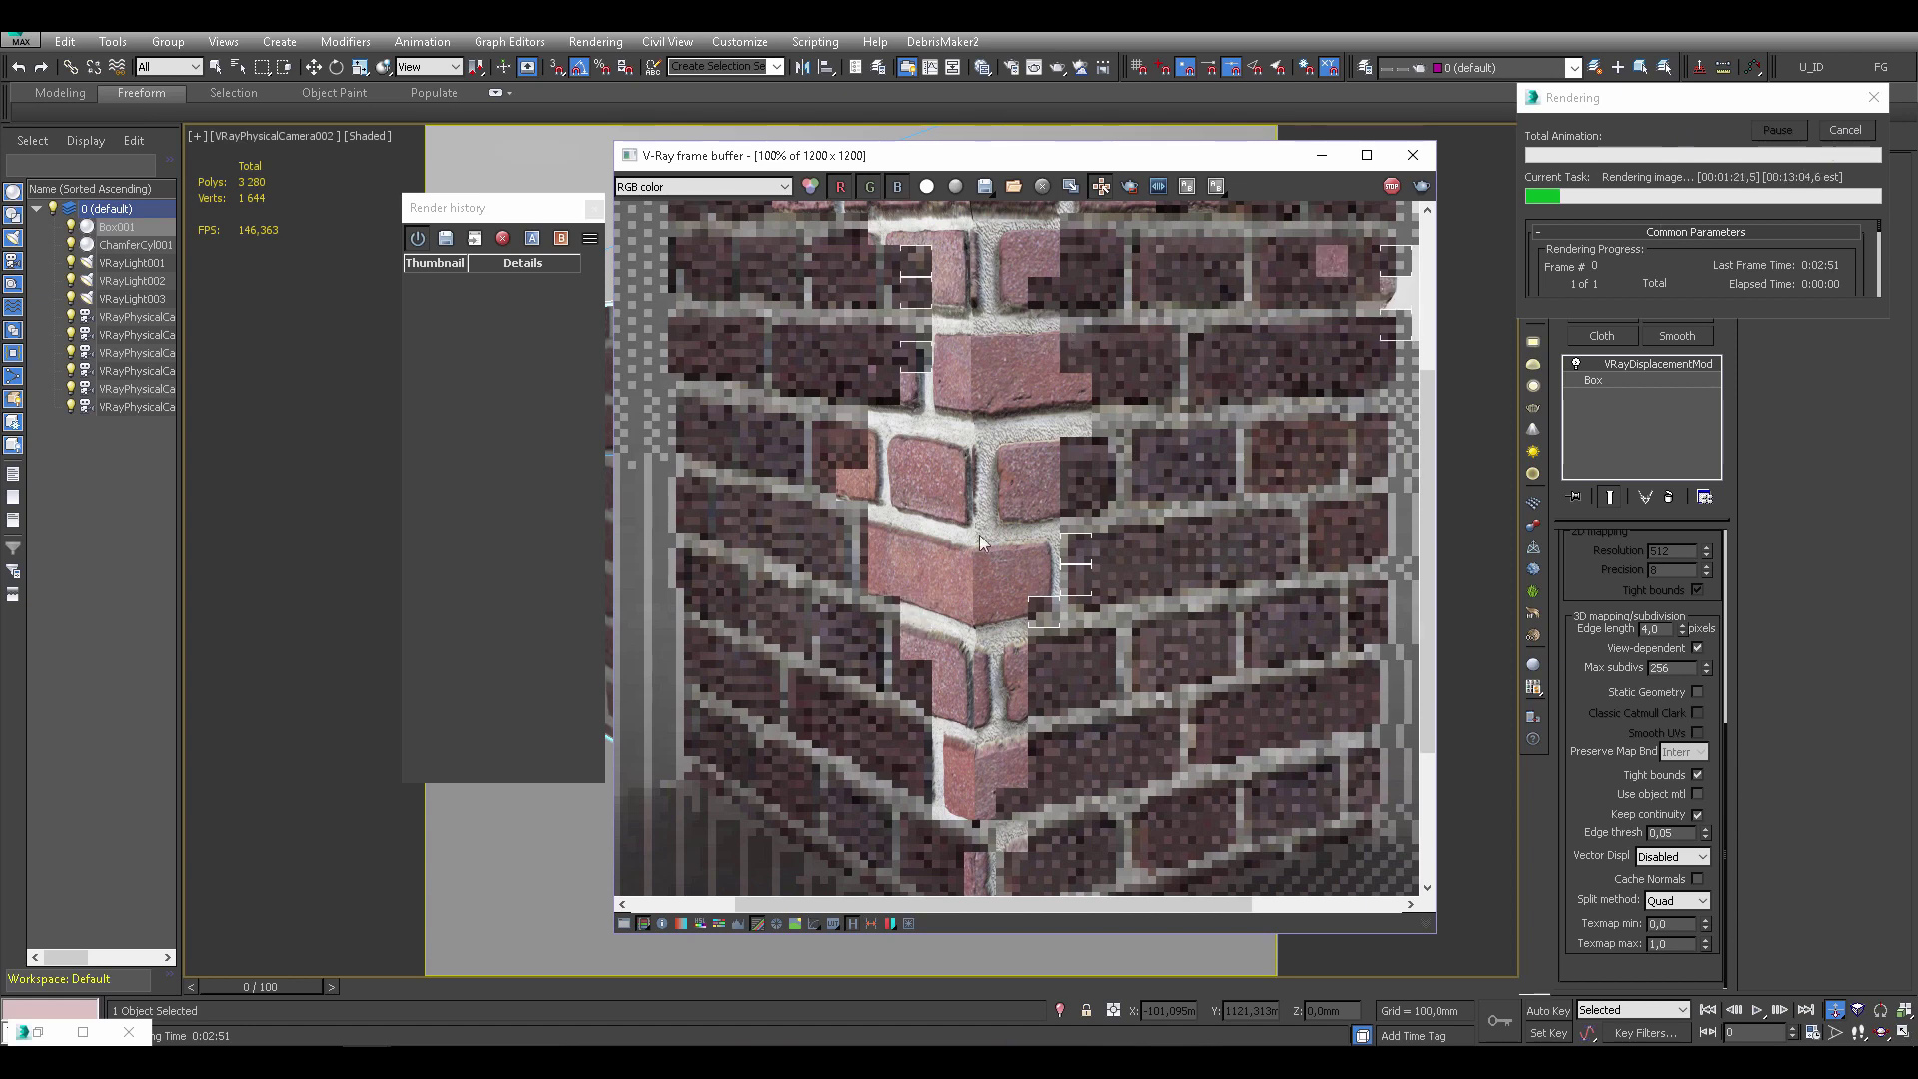
middle_drag(987, 473, 987, 566)
click(1856, 131)
Replace the box's VRayDisplacementMod with an Edit Poly modifier
click(1411, 156)
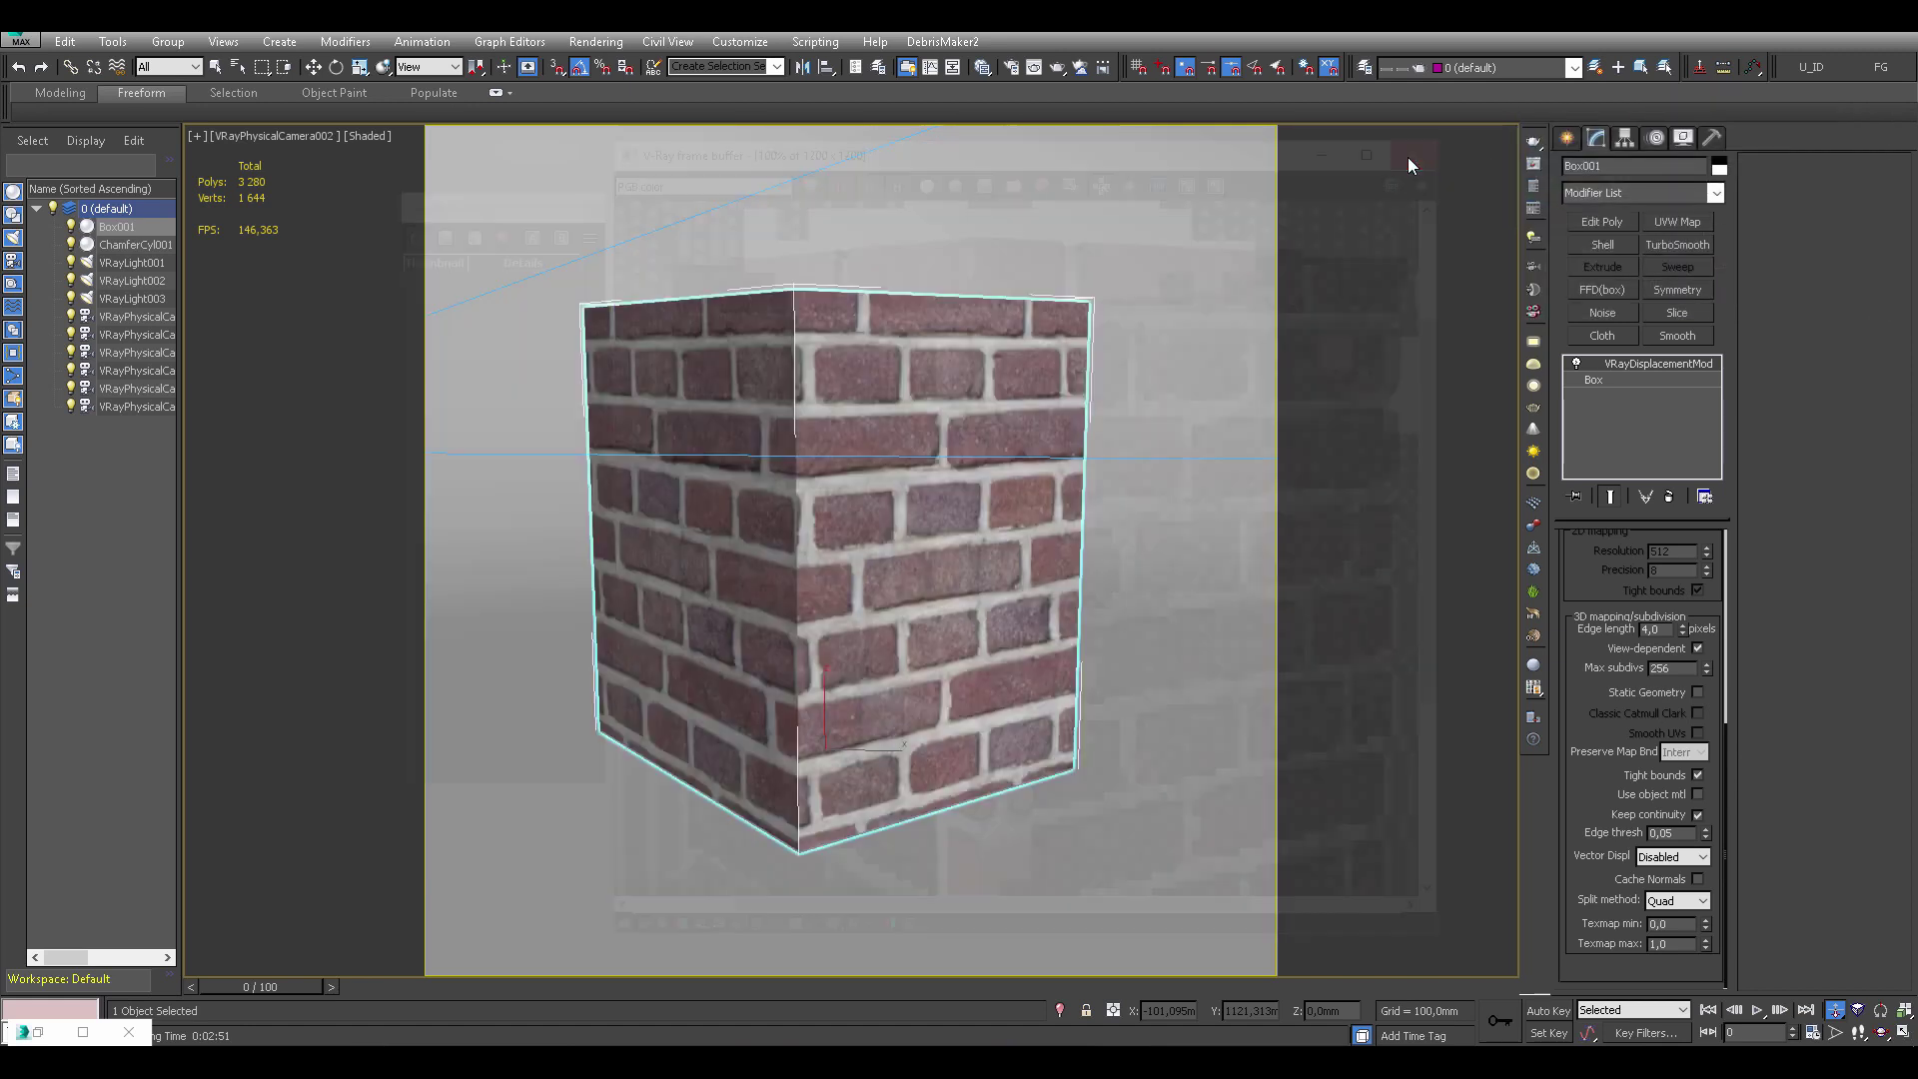
click(1672, 498)
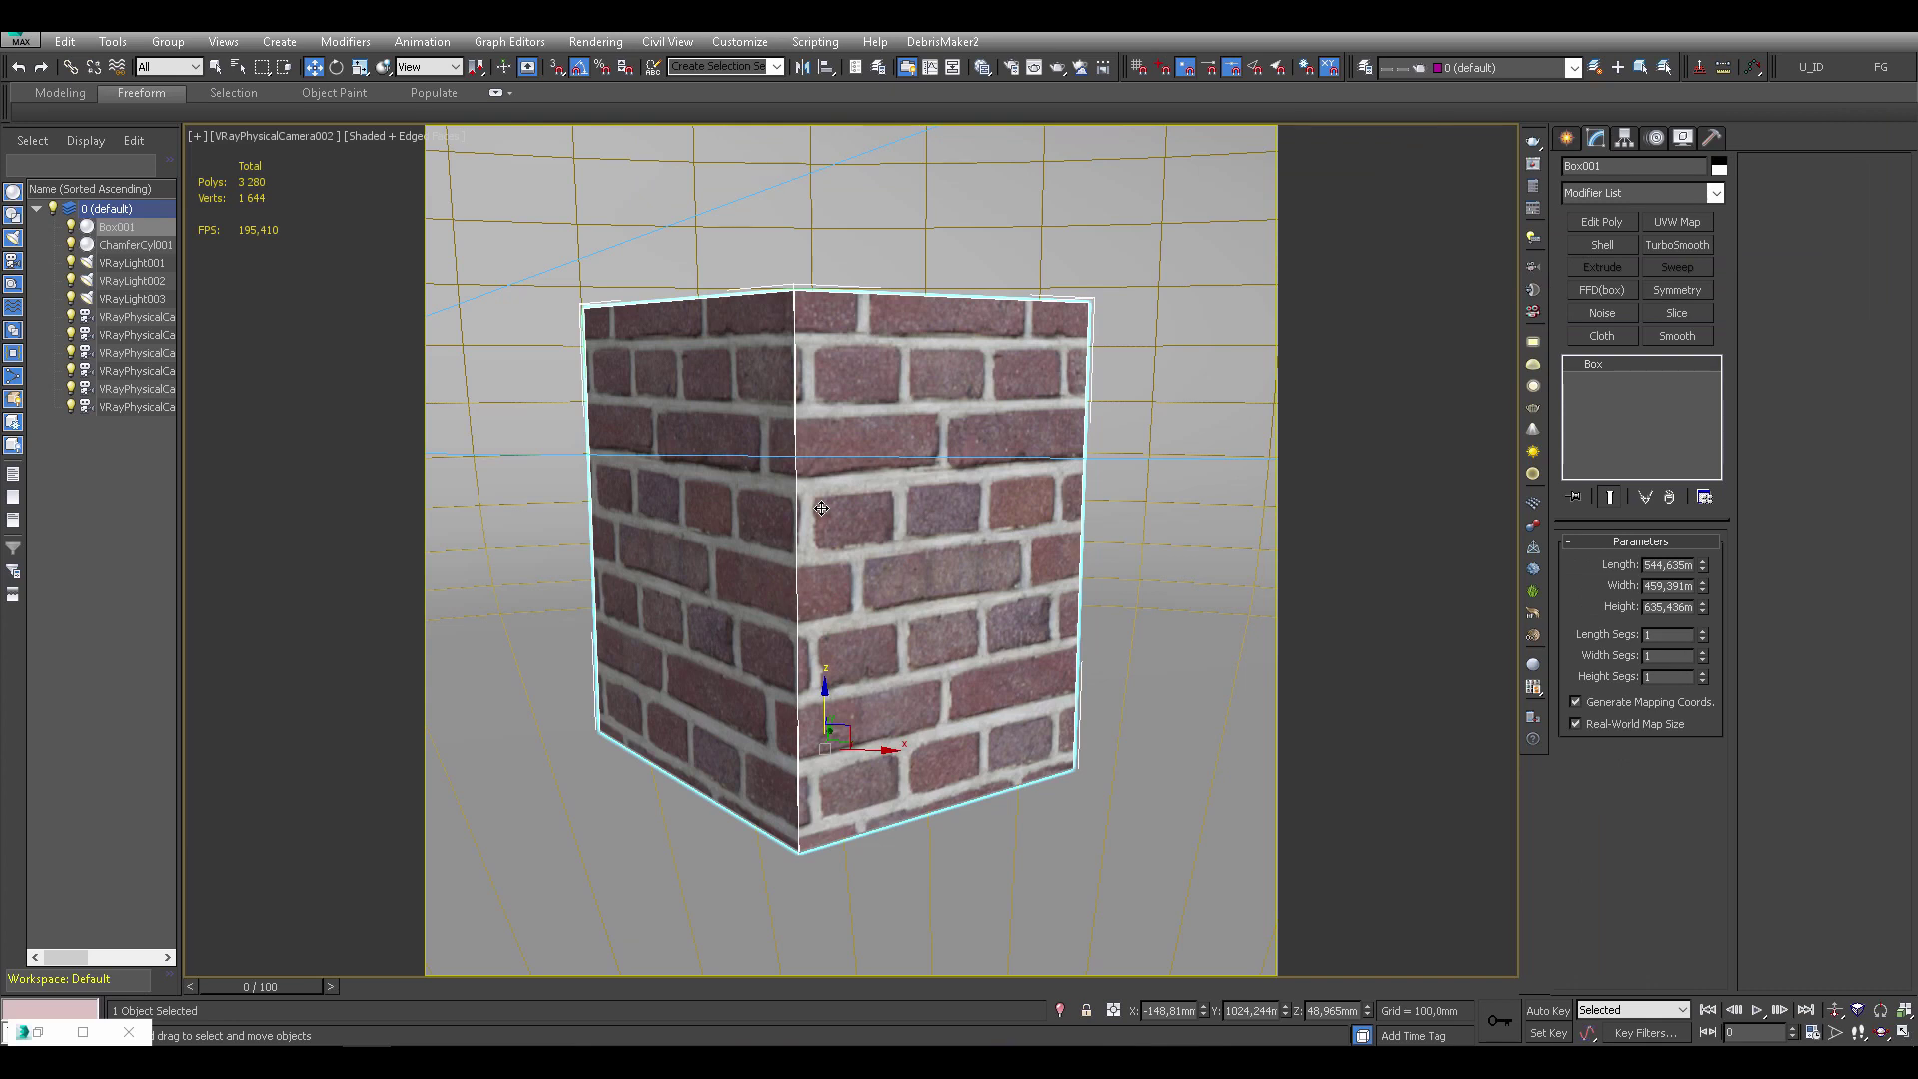
click(1601, 222)
key(p)
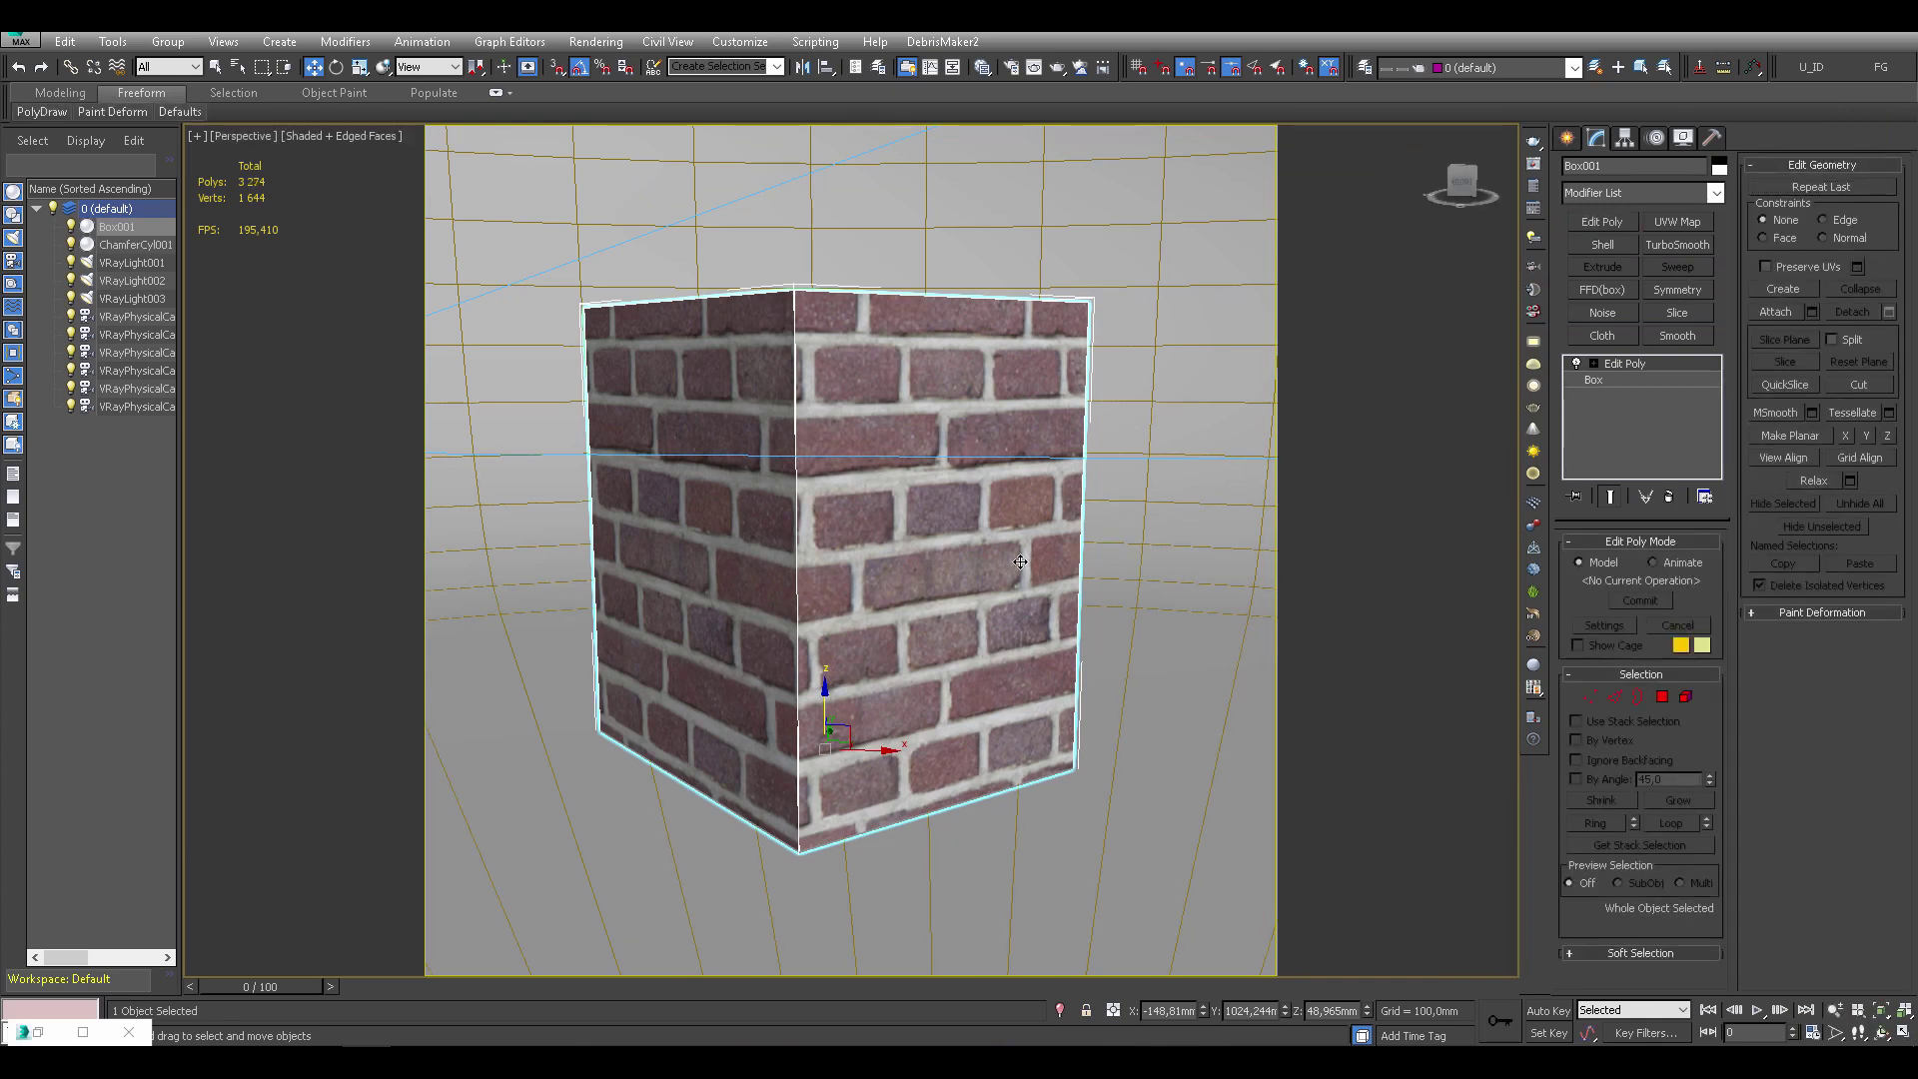
alt+middle_drag(1020, 561, 893, 536)
Connect the box's edges into new loops and slide them toward the corners
key(2)
drag(845, 878, 846, 862)
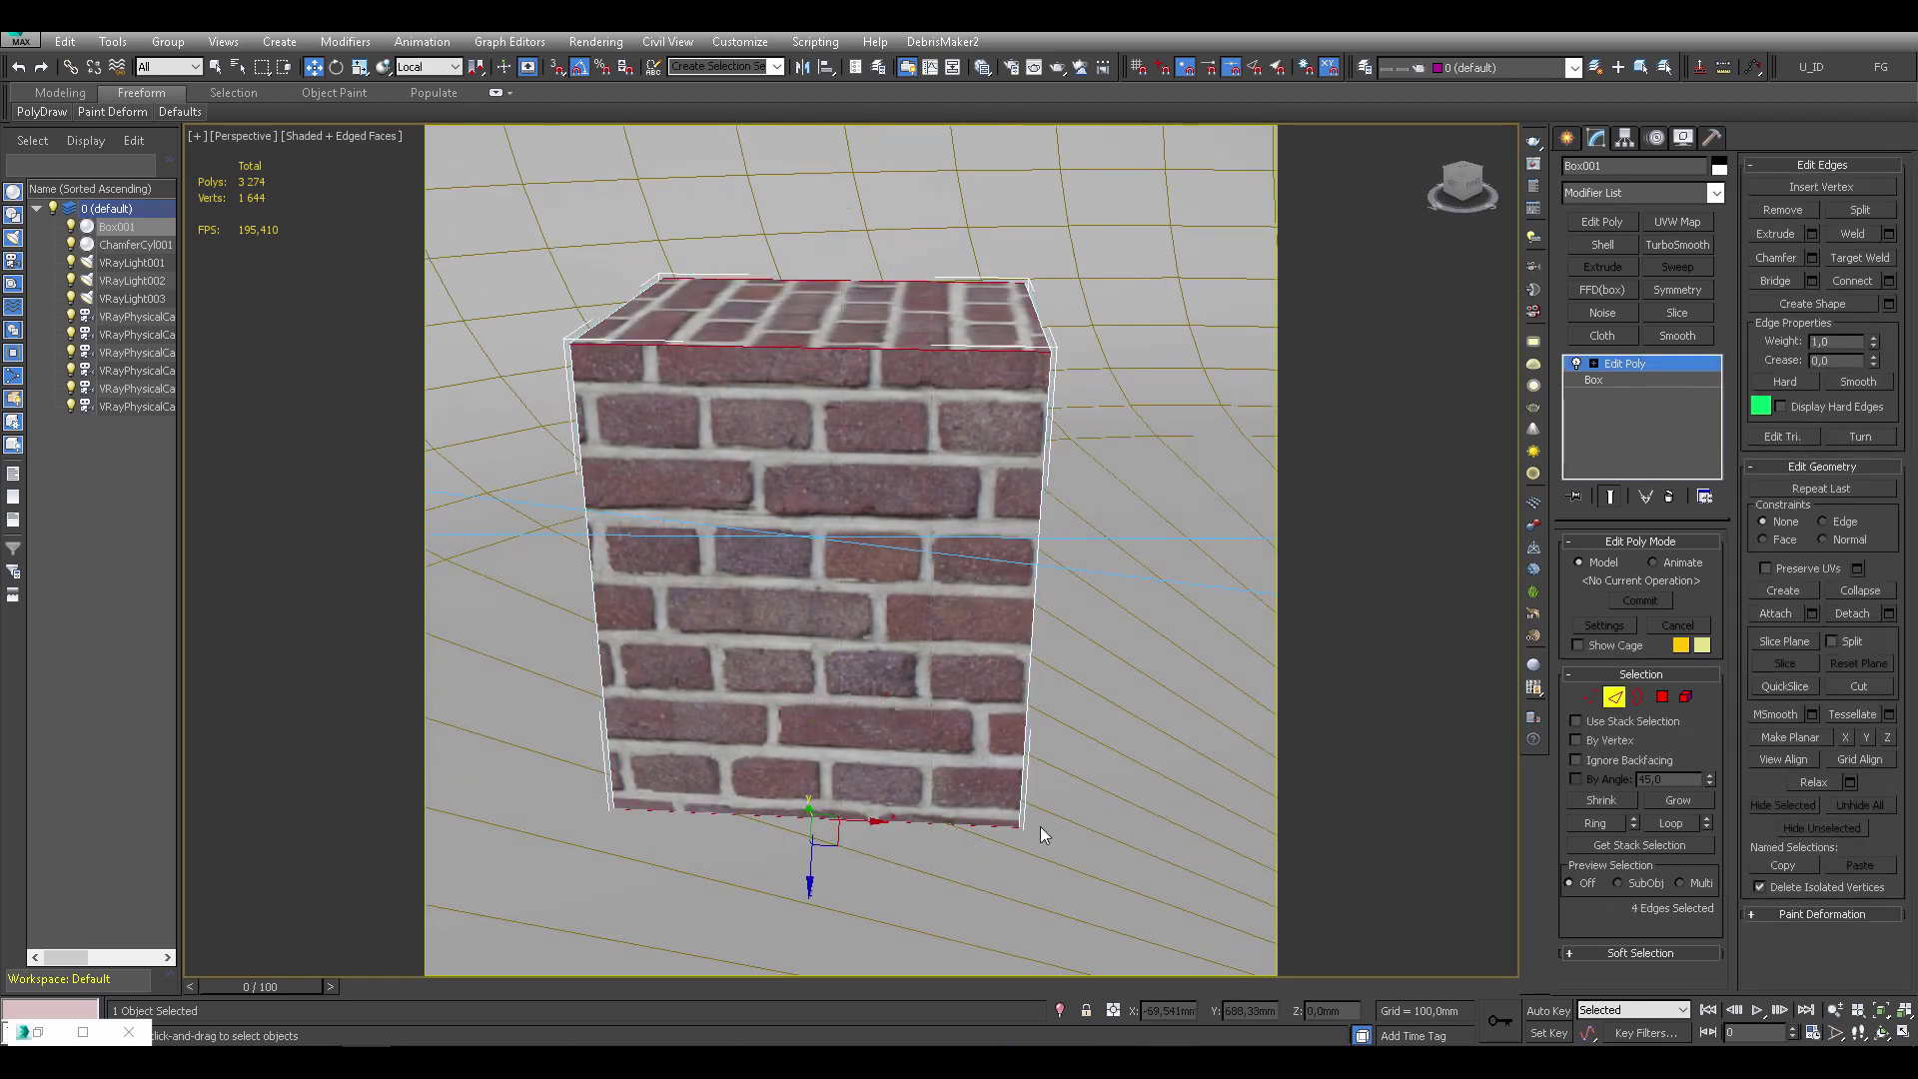
click(1889, 281)
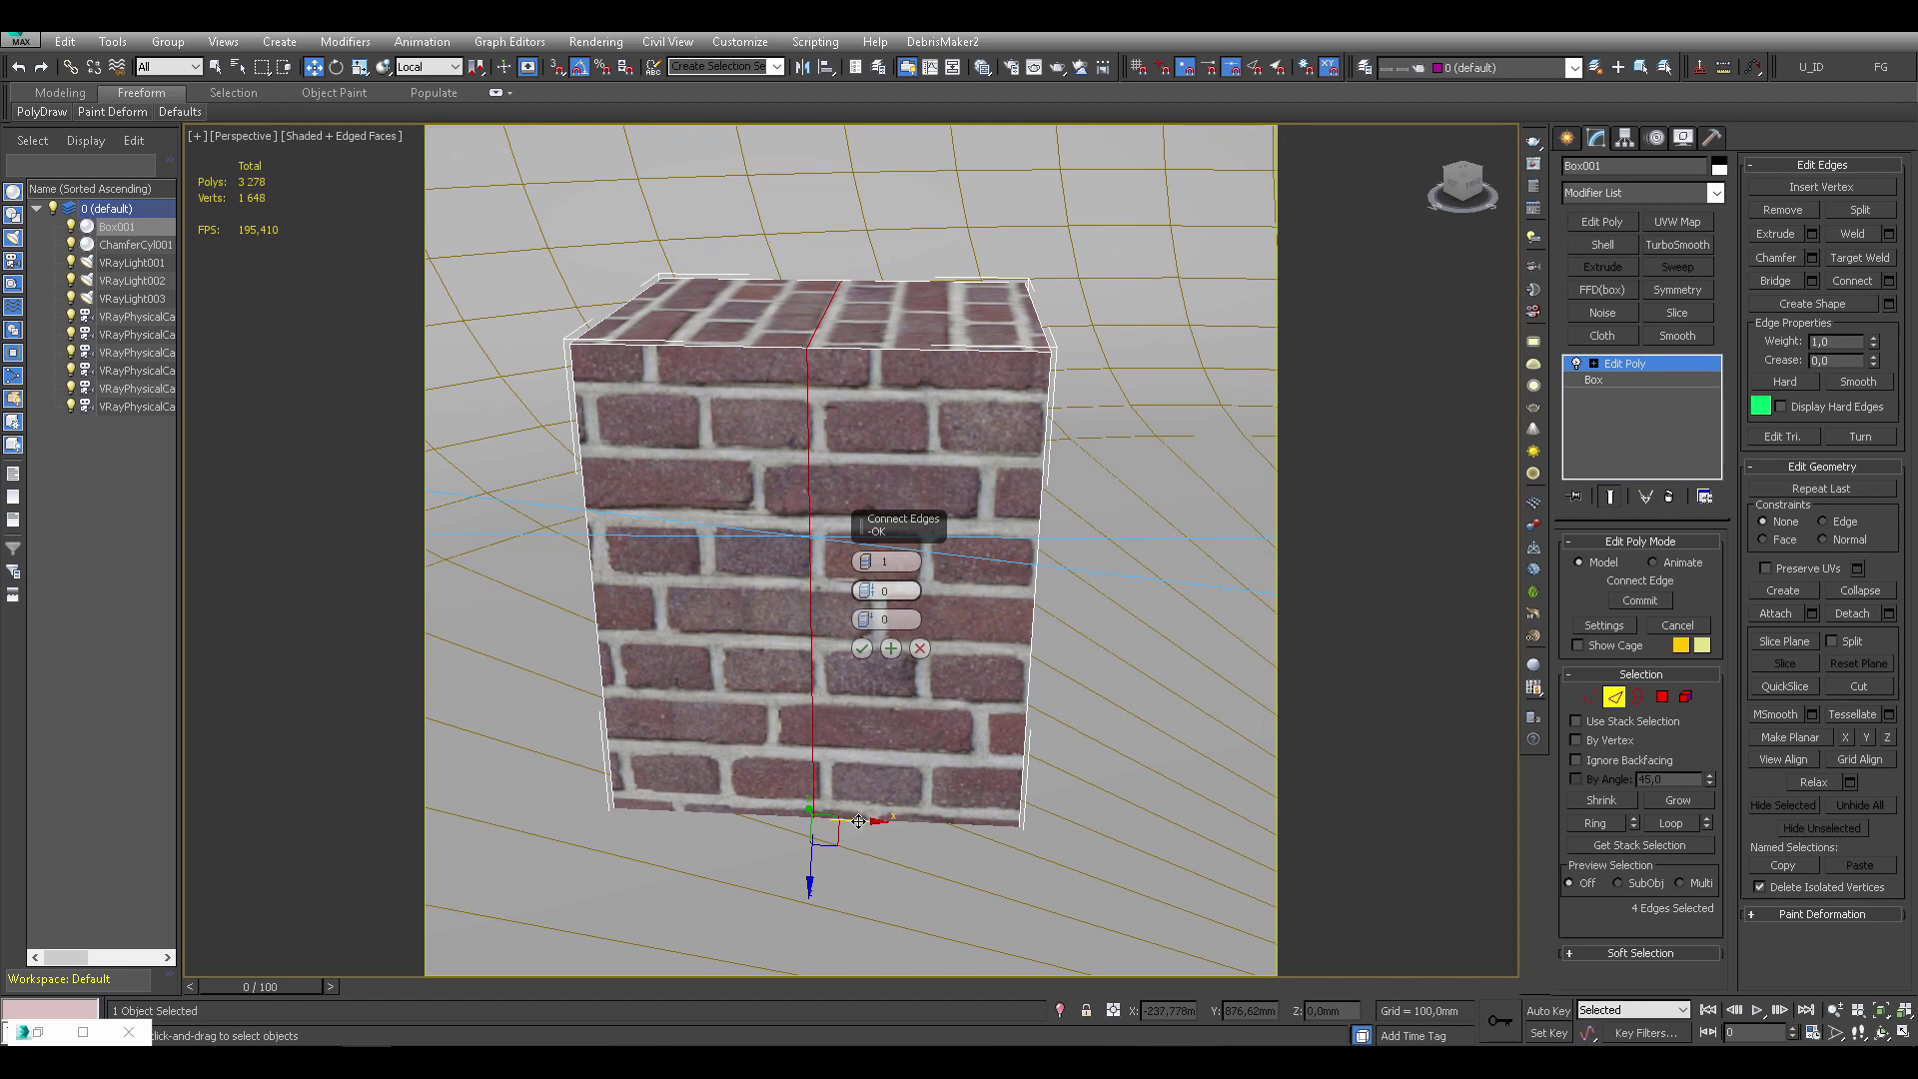
drag(859, 822, 1048, 854)
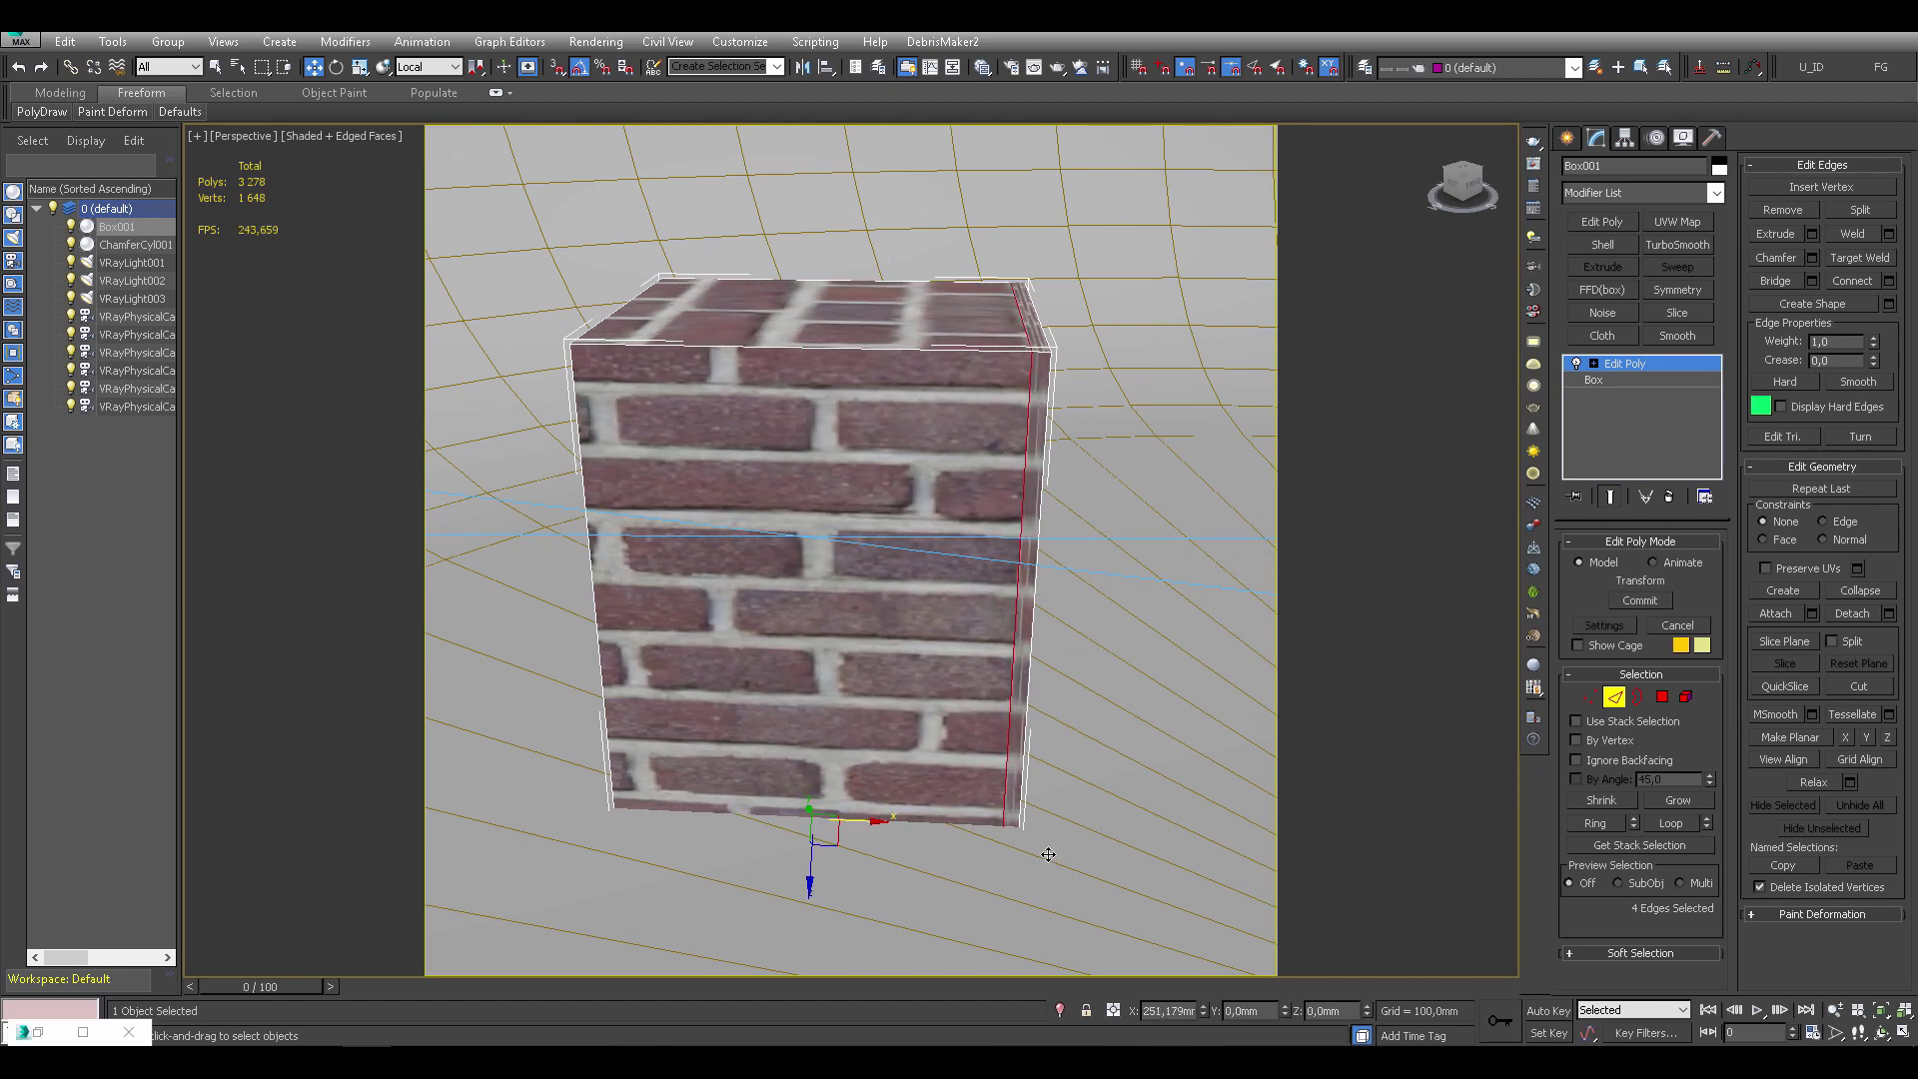
mouse_move(1127, 734)
alt+middle_down()
mouse_move(942, 746)
mouse_move(995, 734)
alt+middle_up()
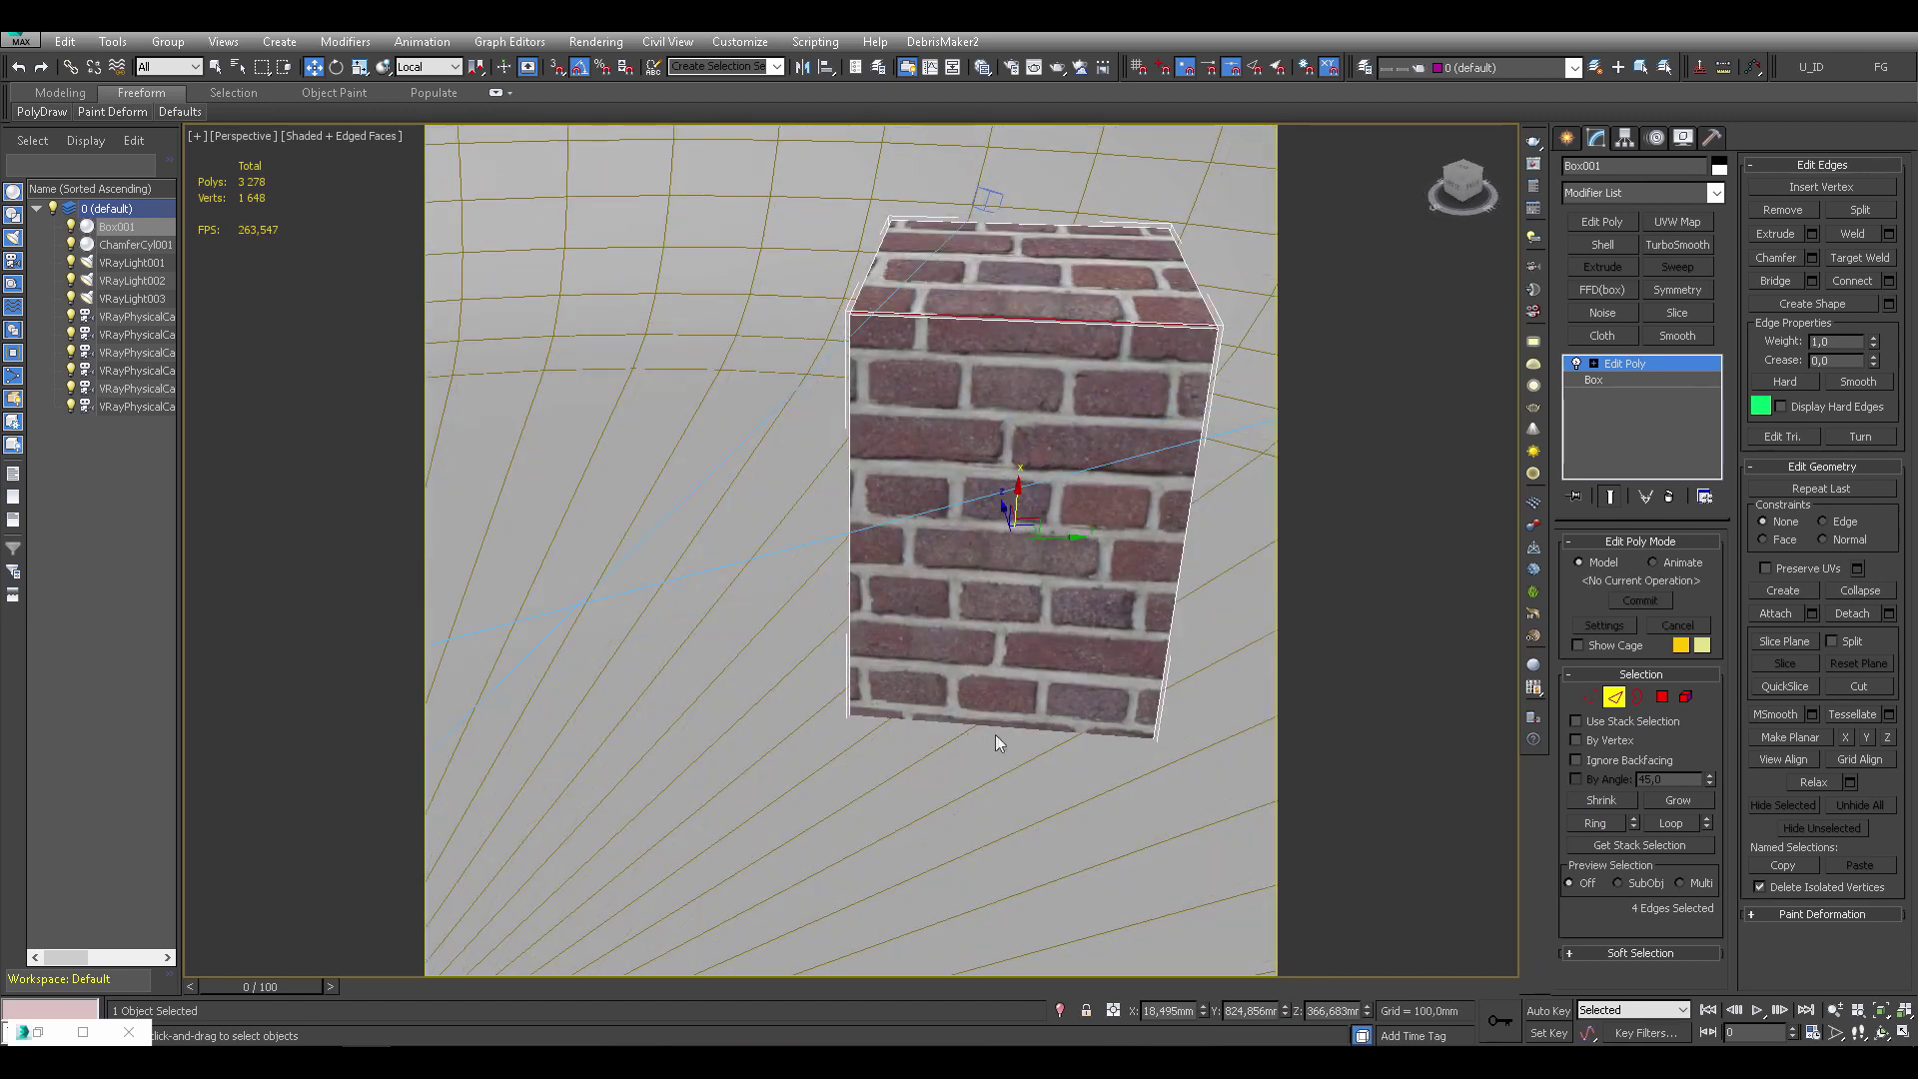
click(990, 262)
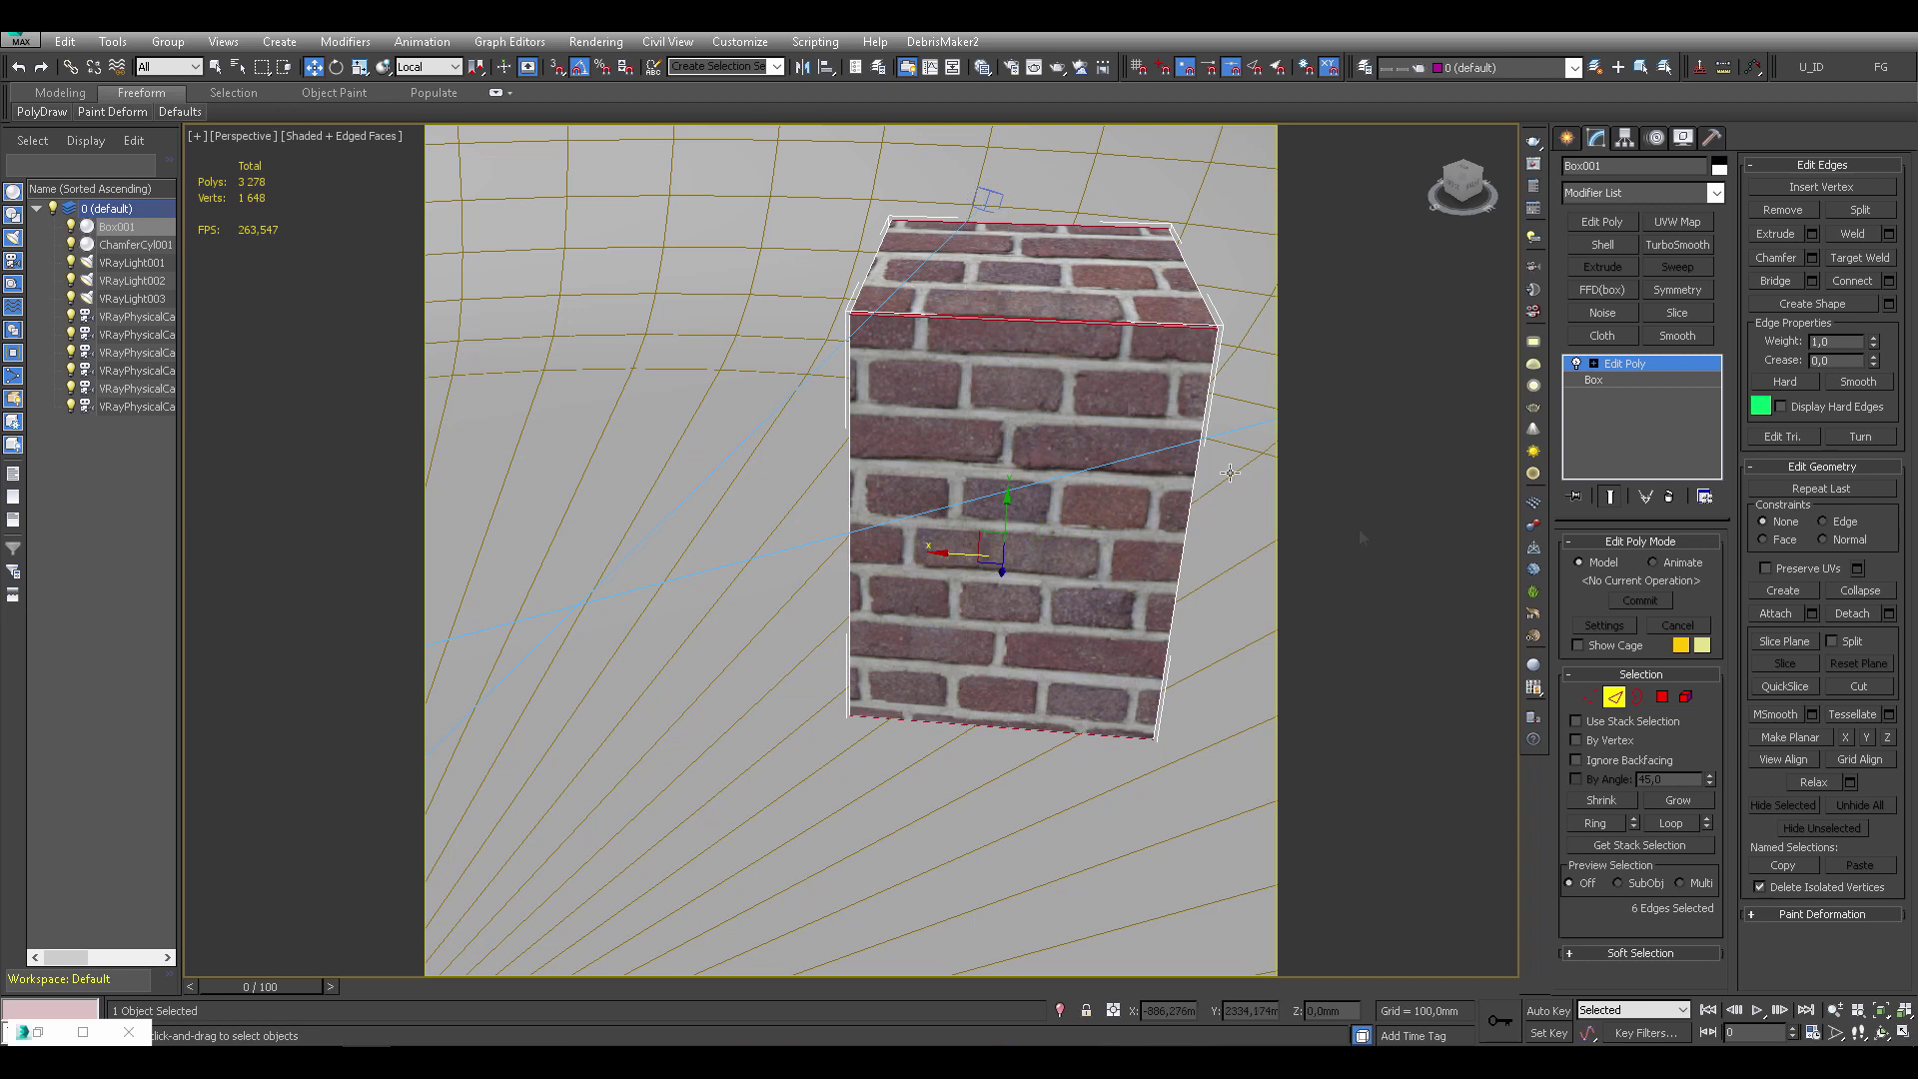
click(1889, 281)
drag(985, 553, 864, 540)
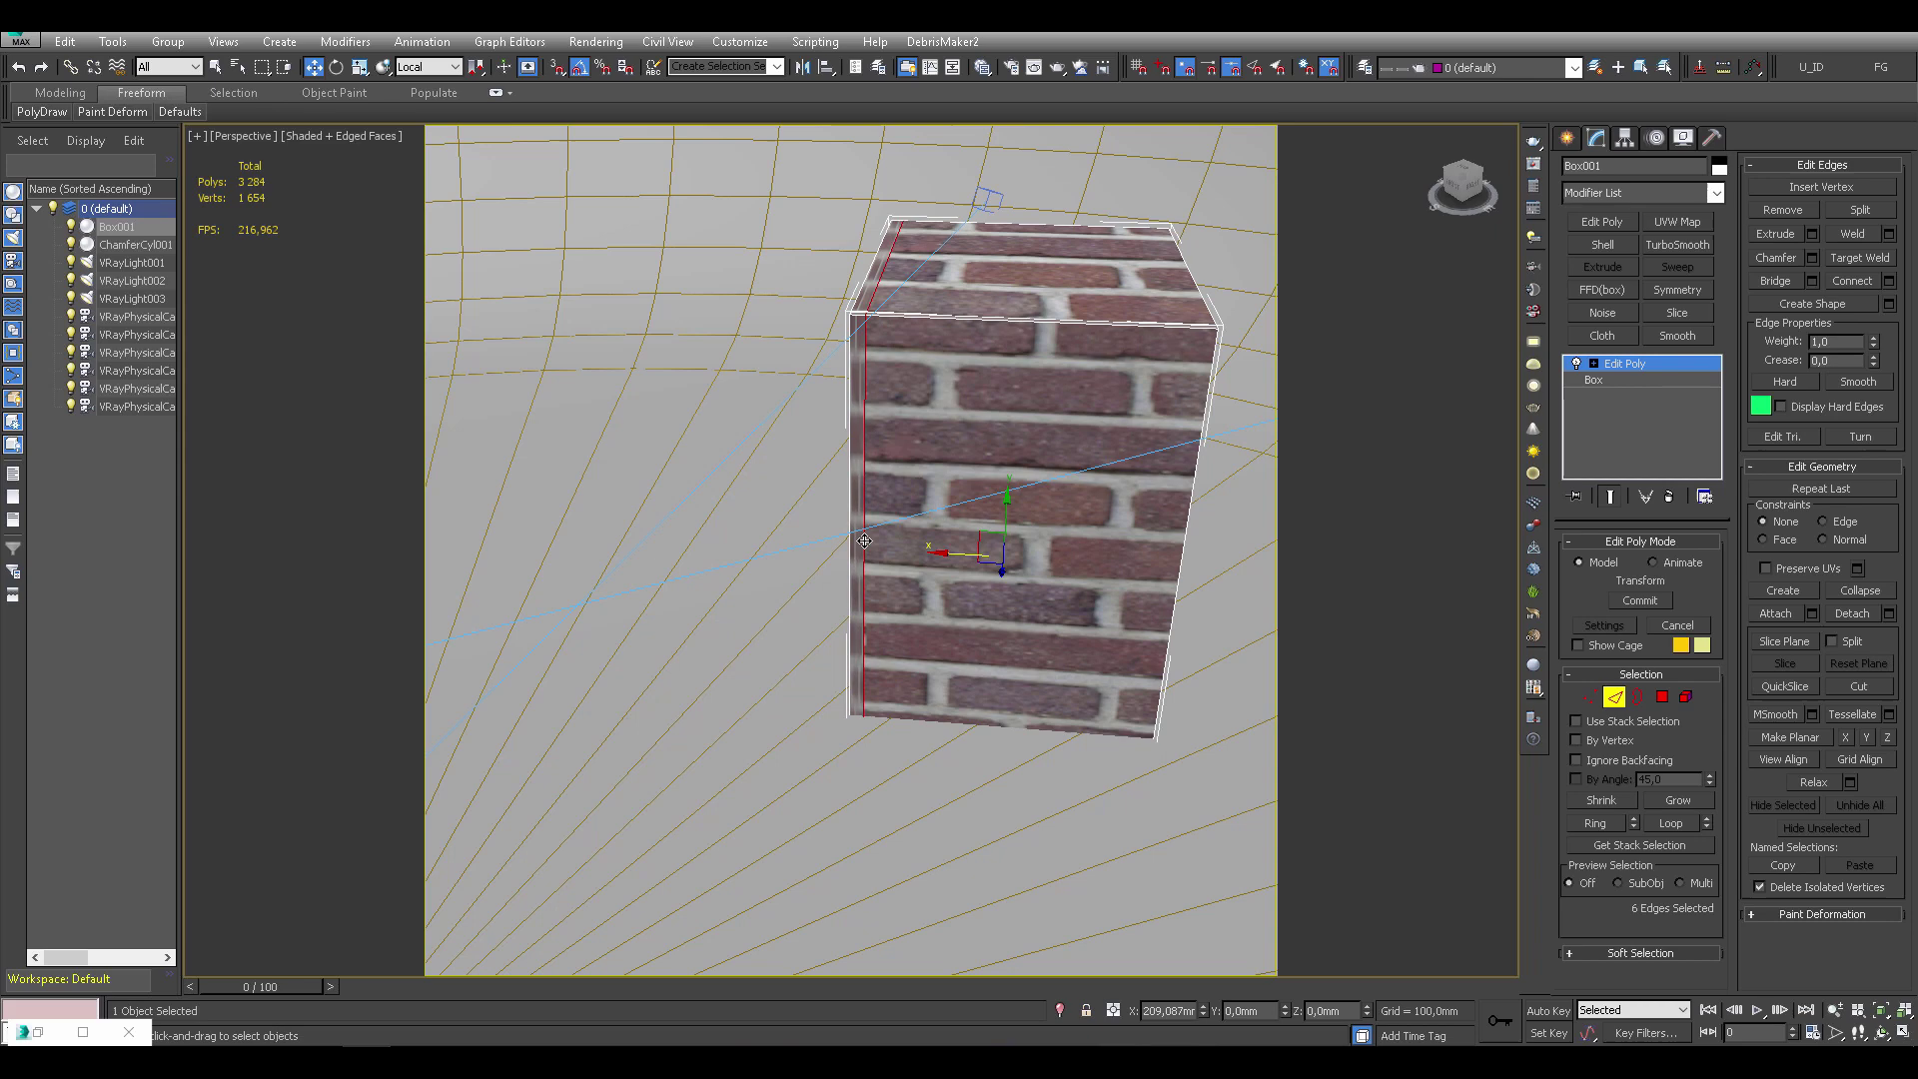
Connect the selected edges with 2 segments pinched to 94 and commit the loops
mouse_move(864, 540)
alt+middle_down()
mouse_move(1199, 474)
mouse_move(1098, 342)
mouse_move(1127, 364)
mouse_move(1127, 416)
mouse_move(817, 436)
alt+middle_up()
ctrl+click(1089, 402)
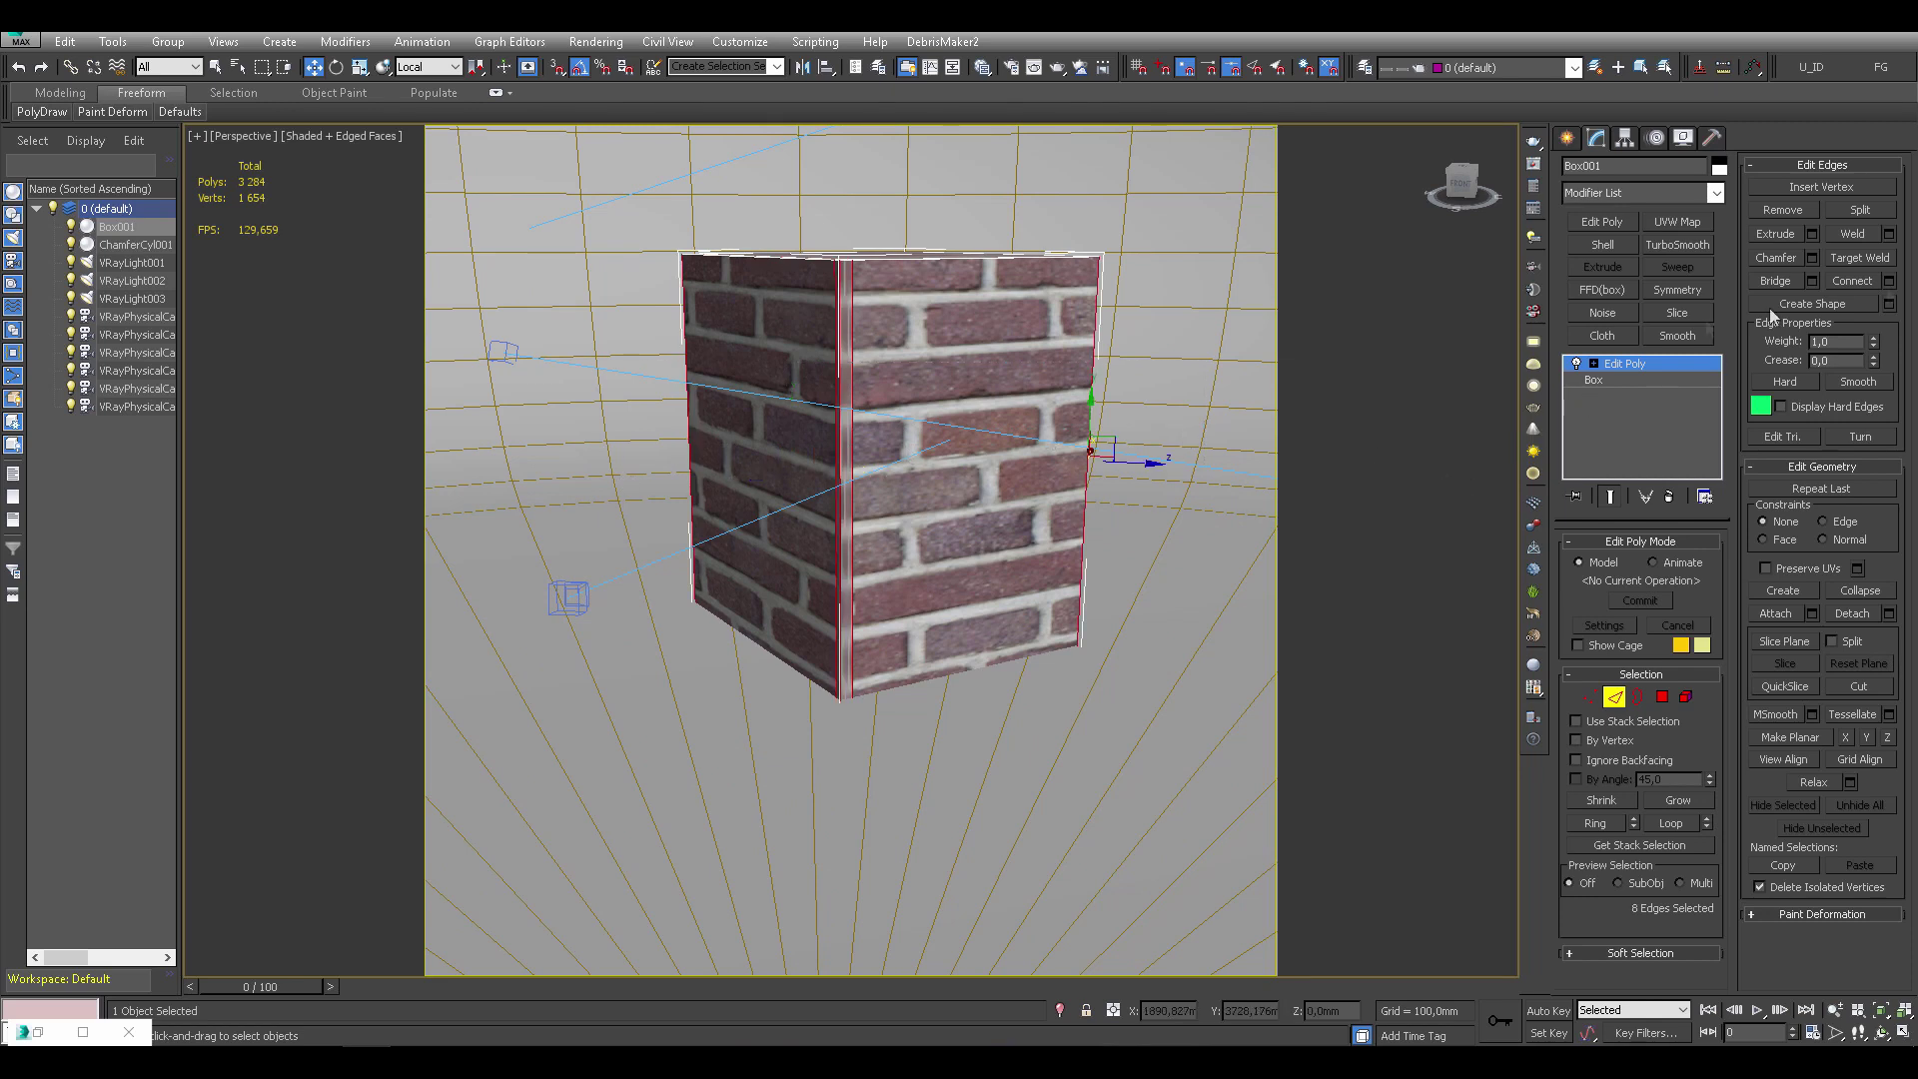
click(1889, 281)
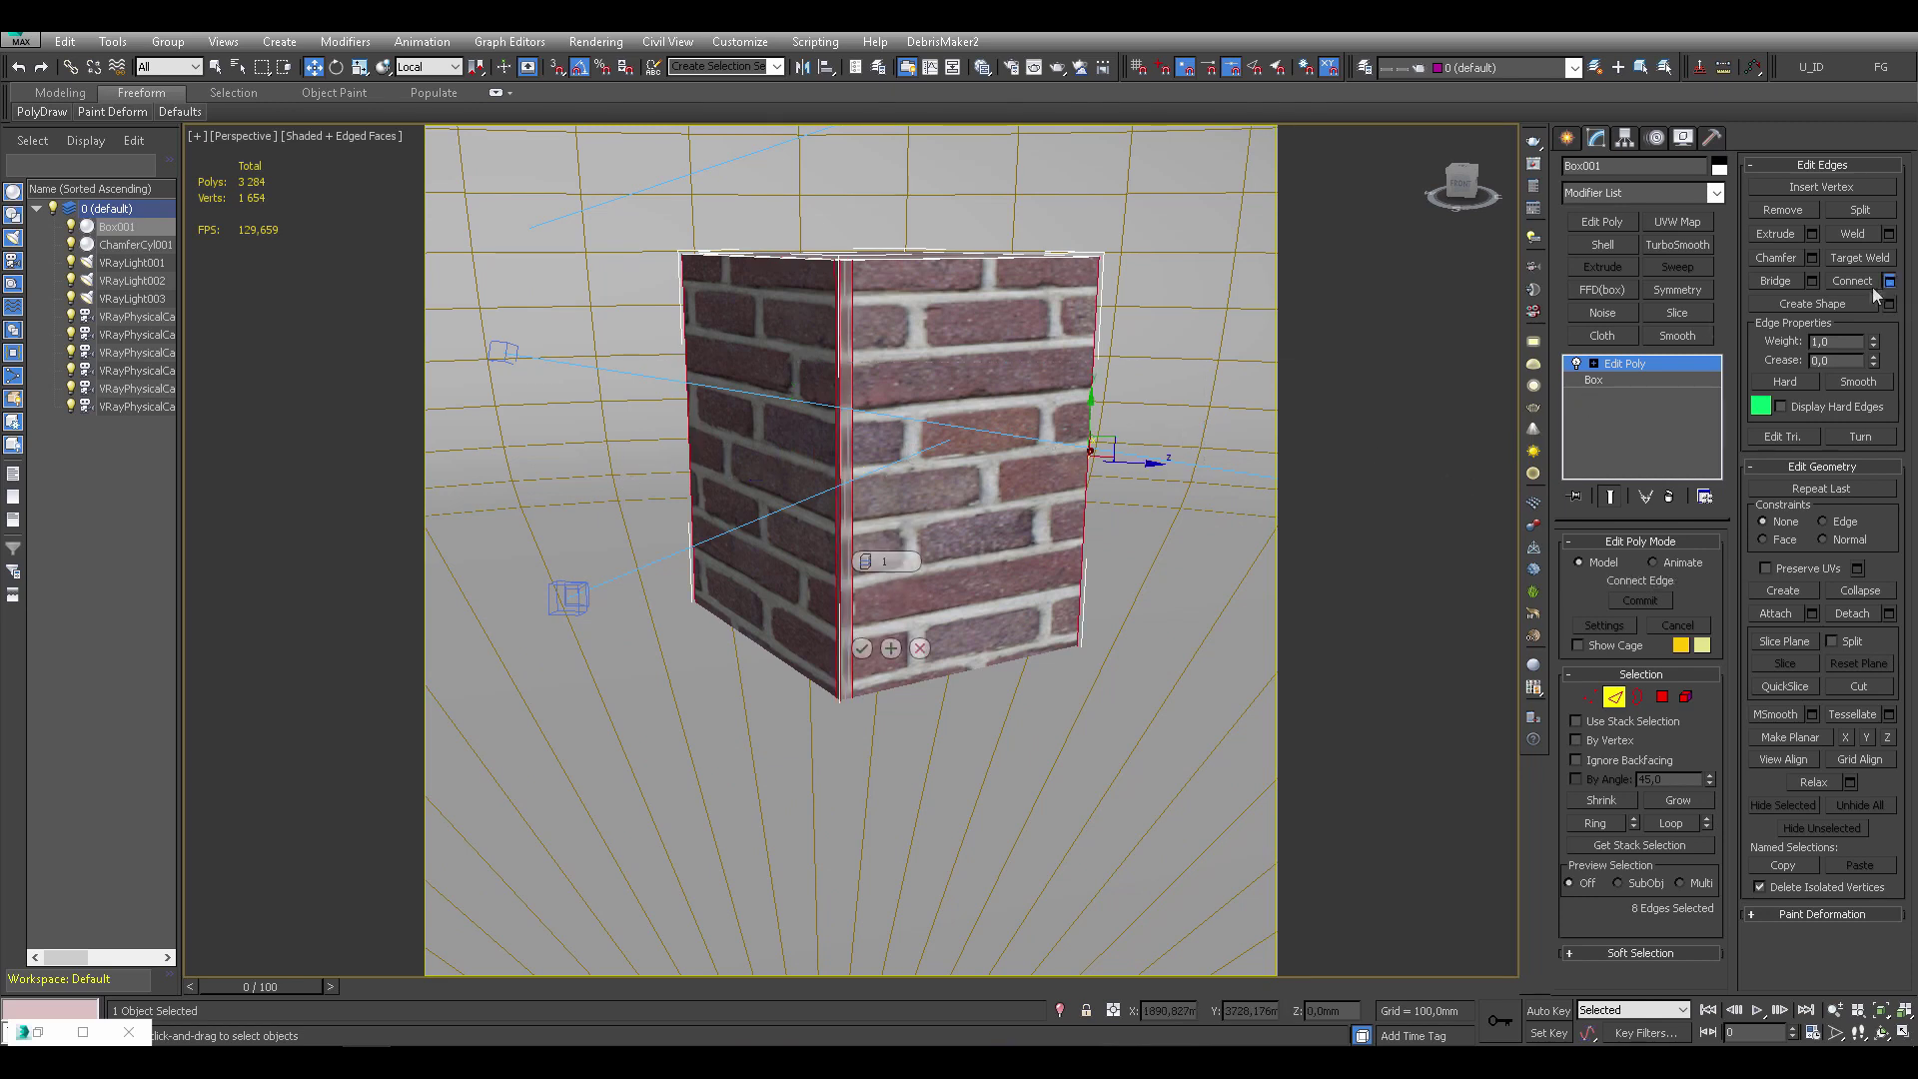
click(865, 558)
drag(865, 591, 970, 212)
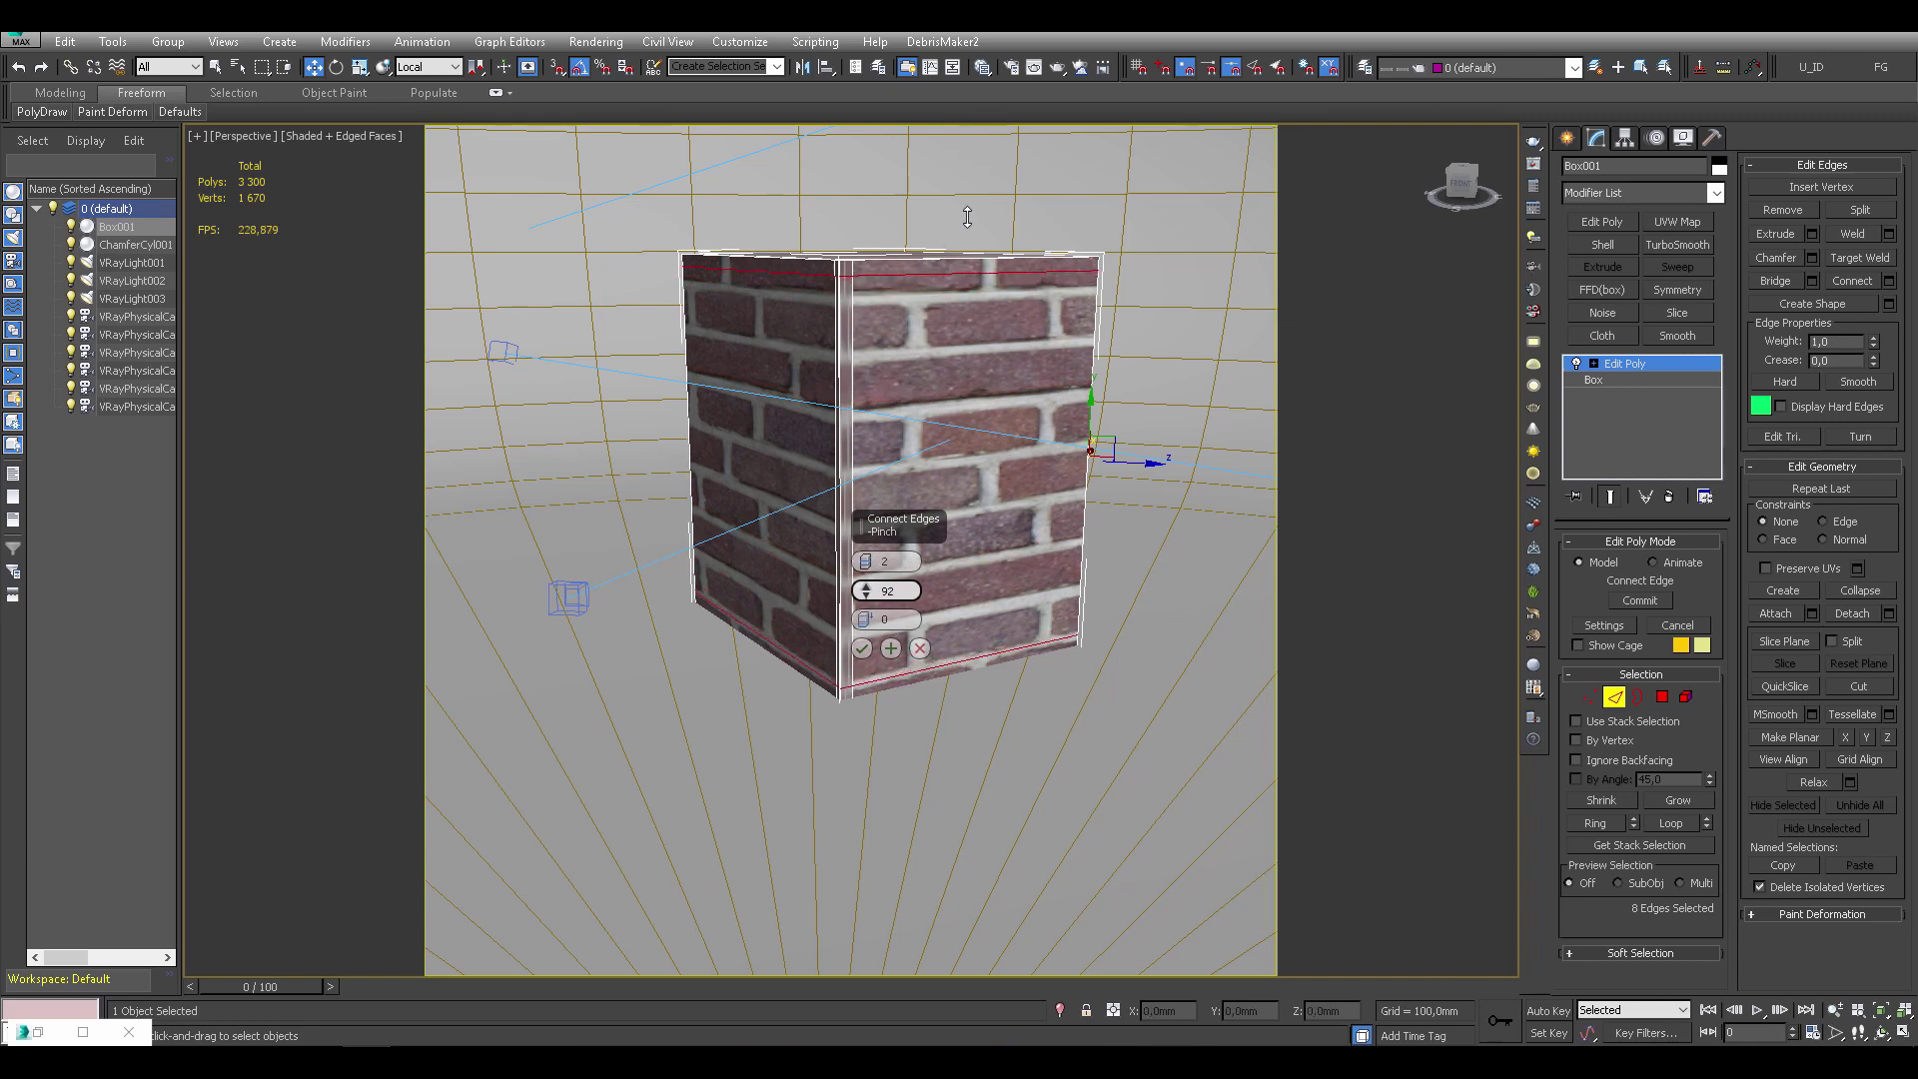
drag(969, 213, 917, 274)
alt+middle_drag(917, 274, 910, 410)
scroll(903, 390, up, 5)
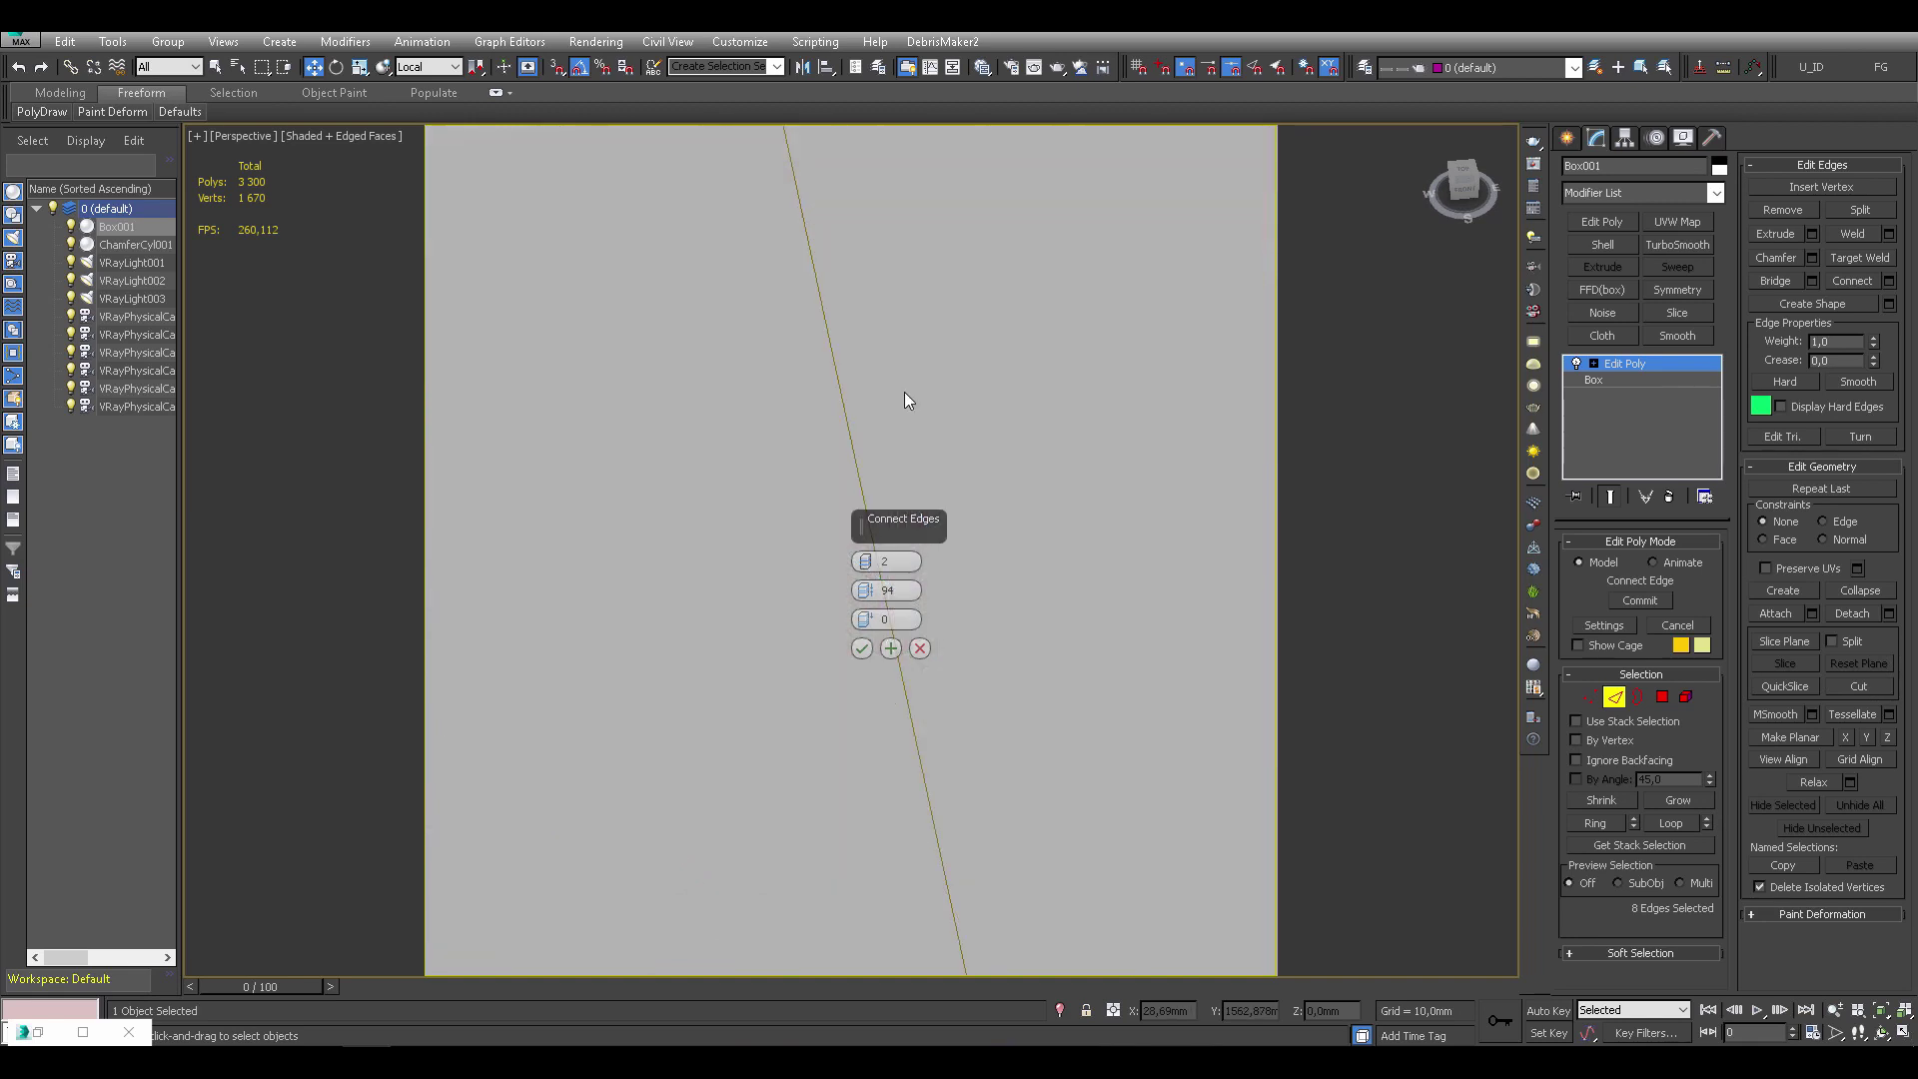
scroll(904, 390, down, 7)
click(861, 648)
double_click(867, 652)
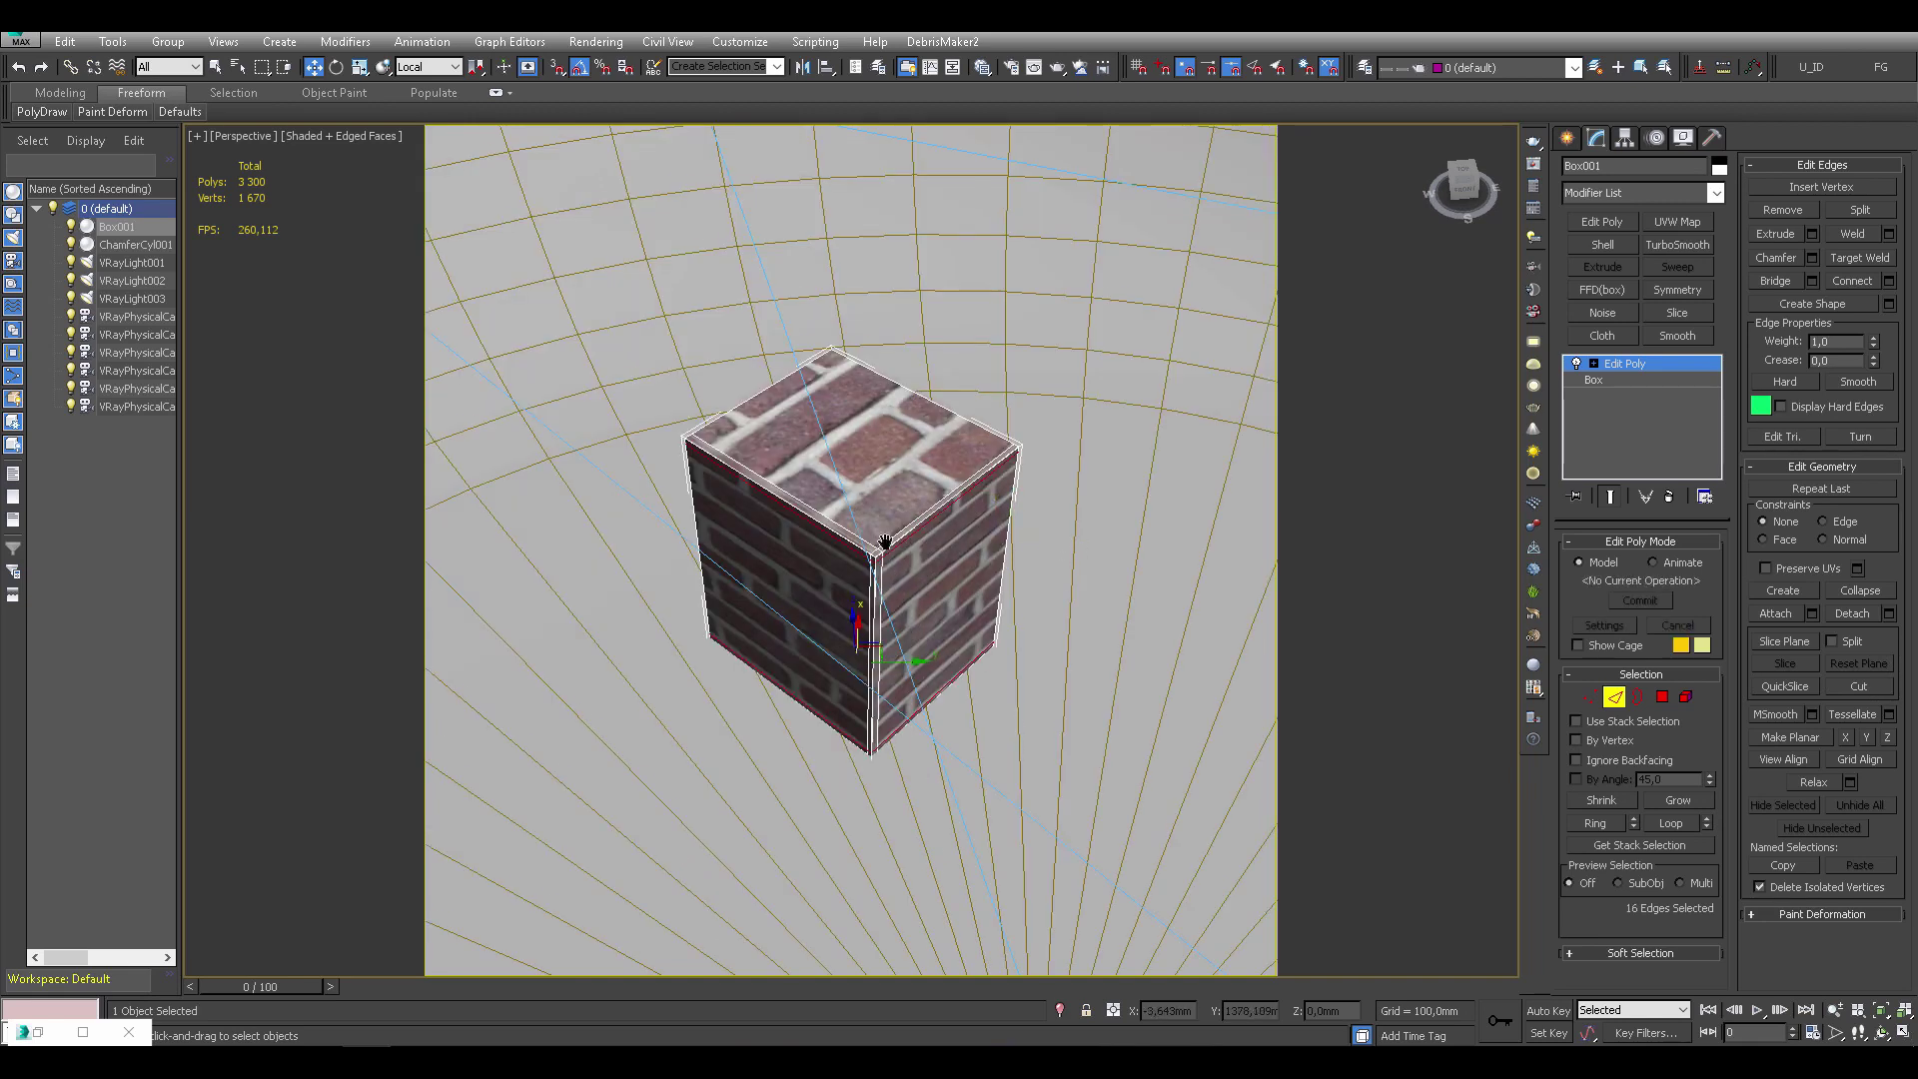
middle_drag(876, 555, 875, 544)
Select the box's top face and the chamfer polygons at the front corner
key(4)
click(878, 532)
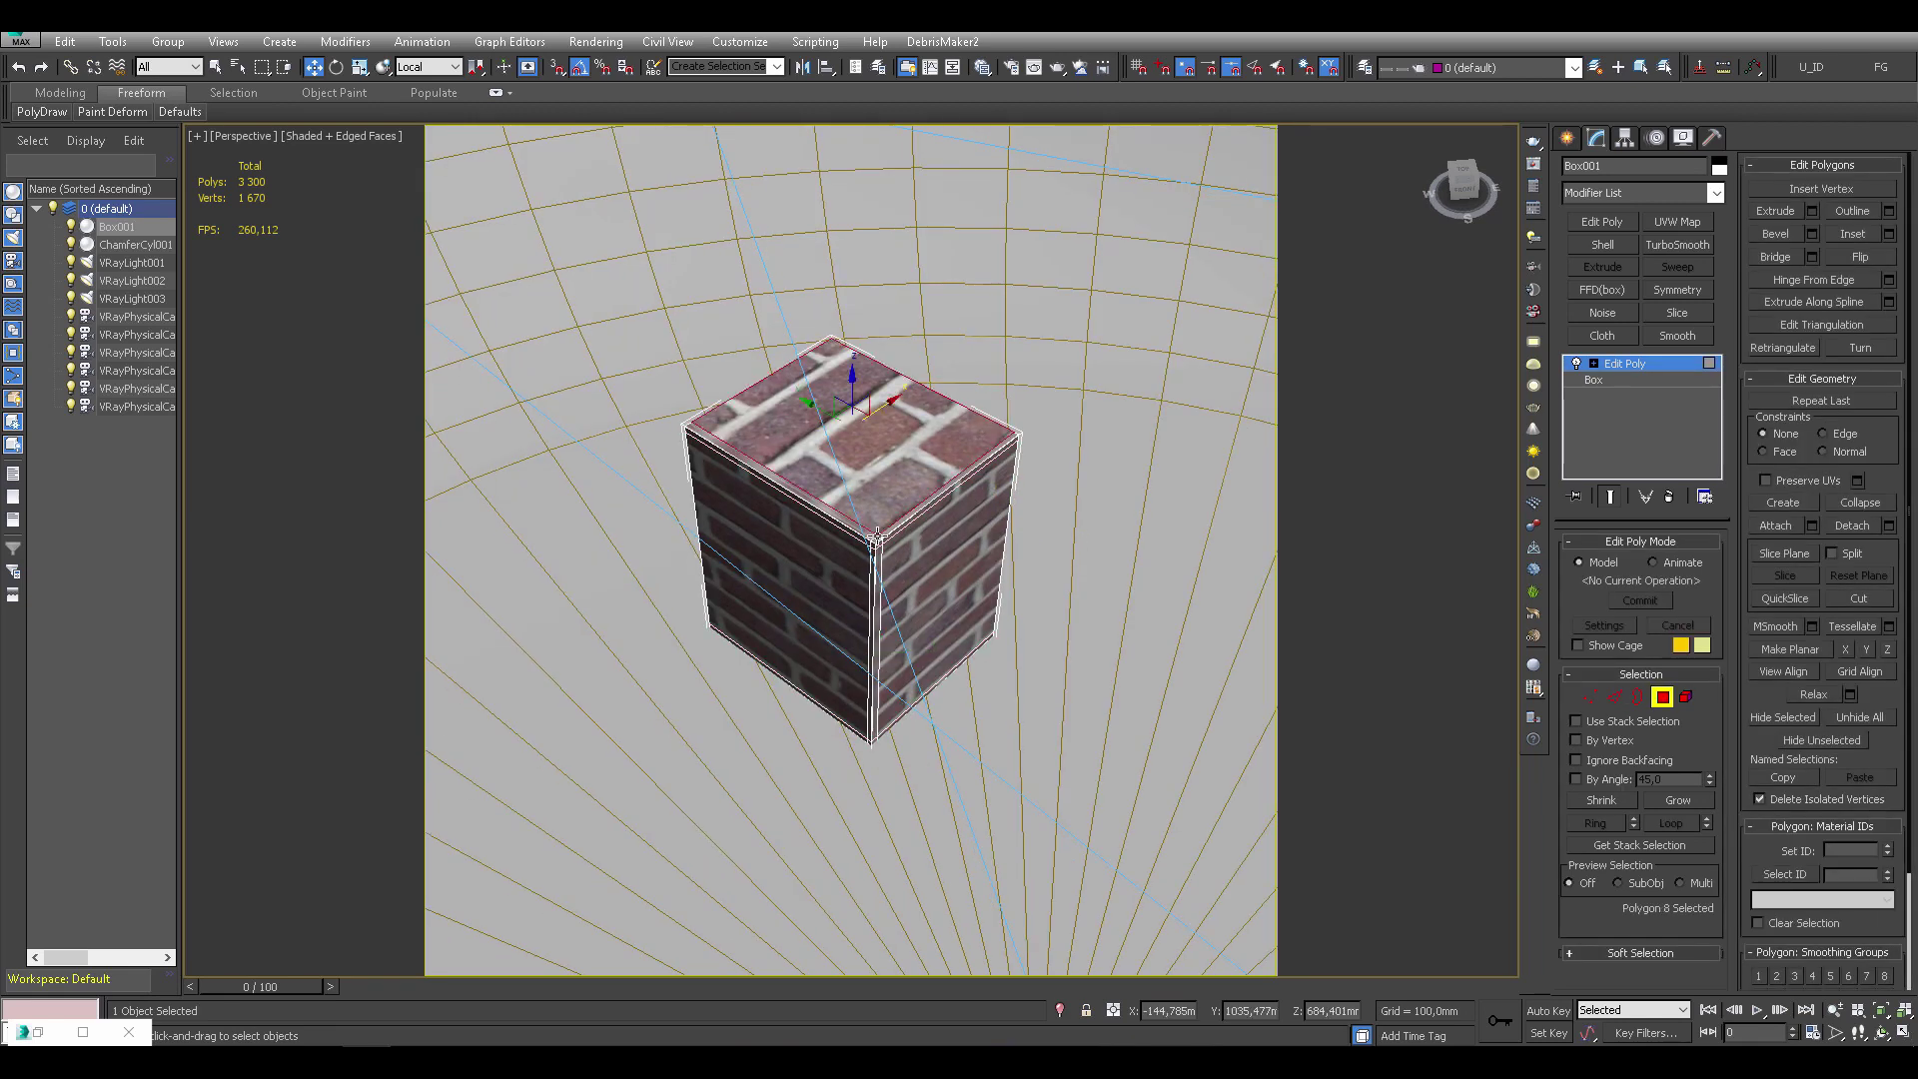
scroll(878, 540, up, 3)
scroll(878, 575, up, 2)
click(894, 706)
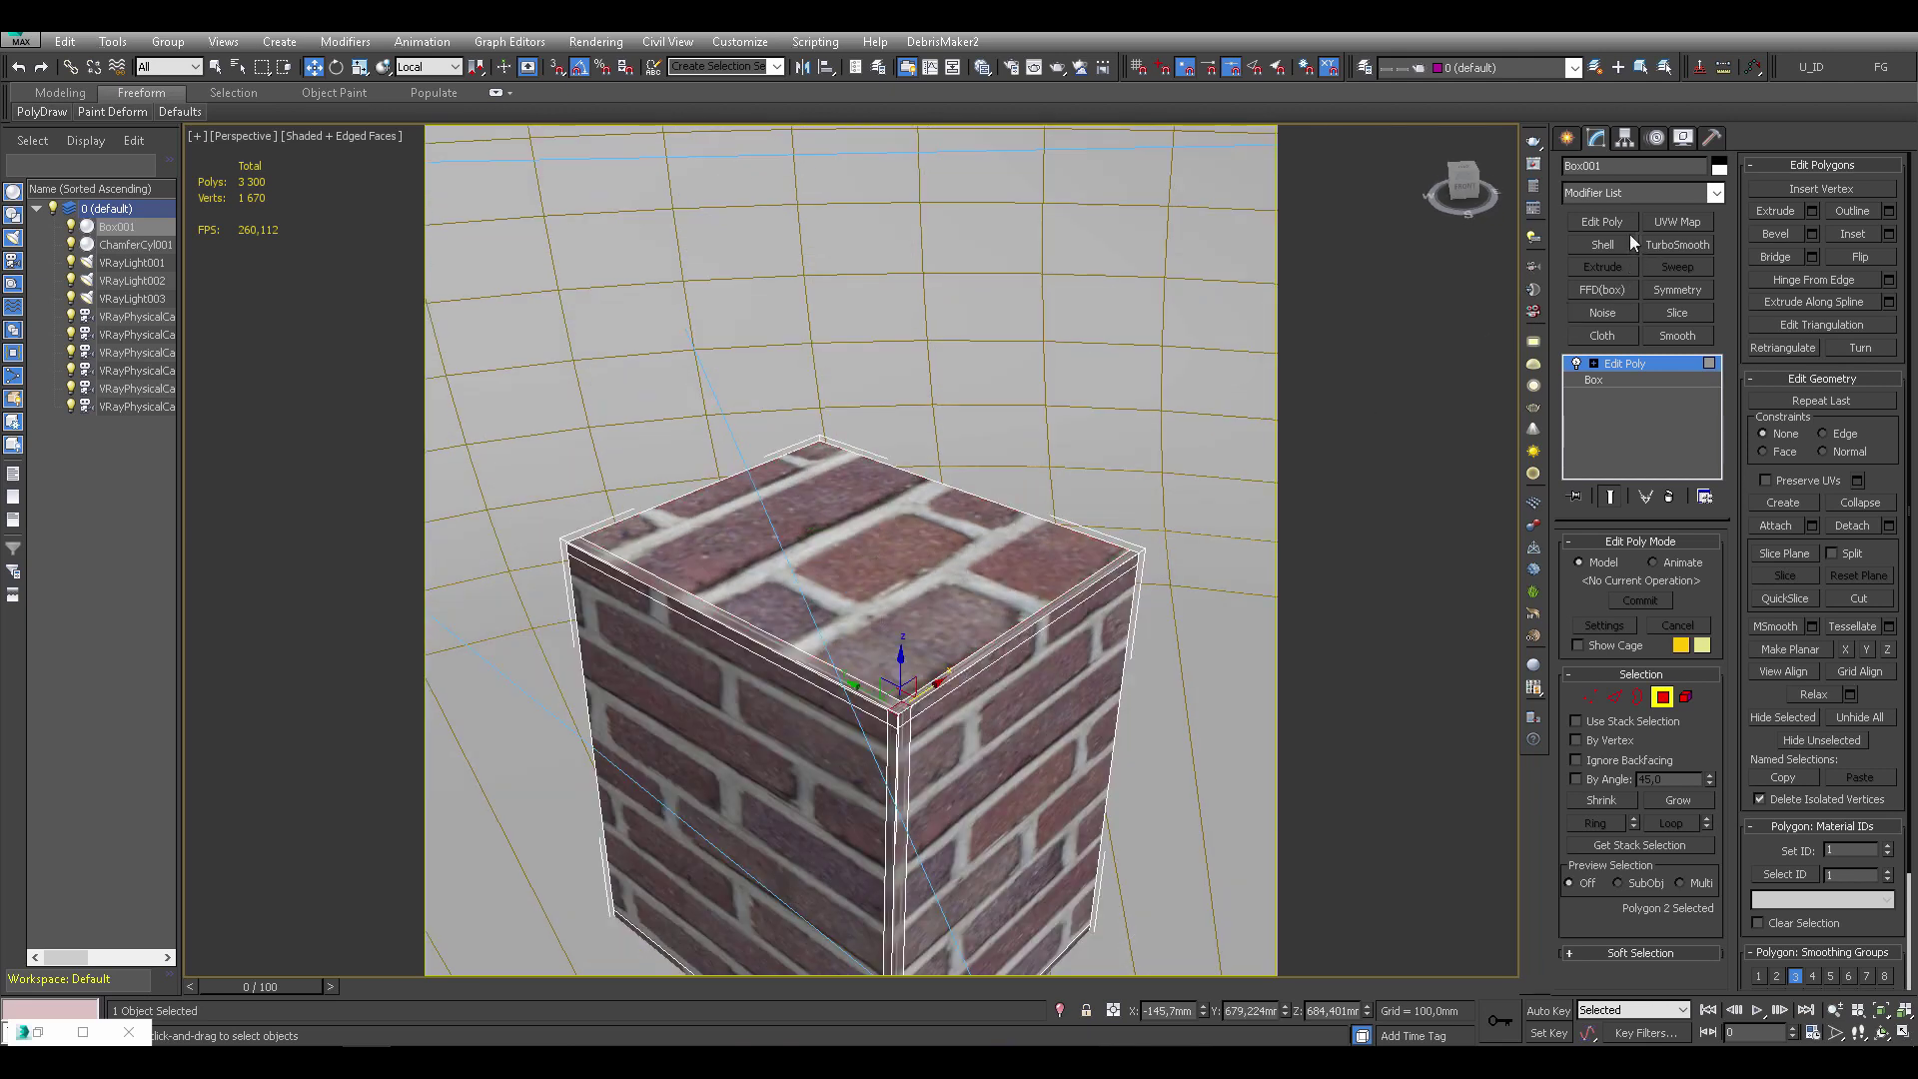
Add a UVW Map modifier with Box mapping above the Edit Poly modifier
click(1678, 223)
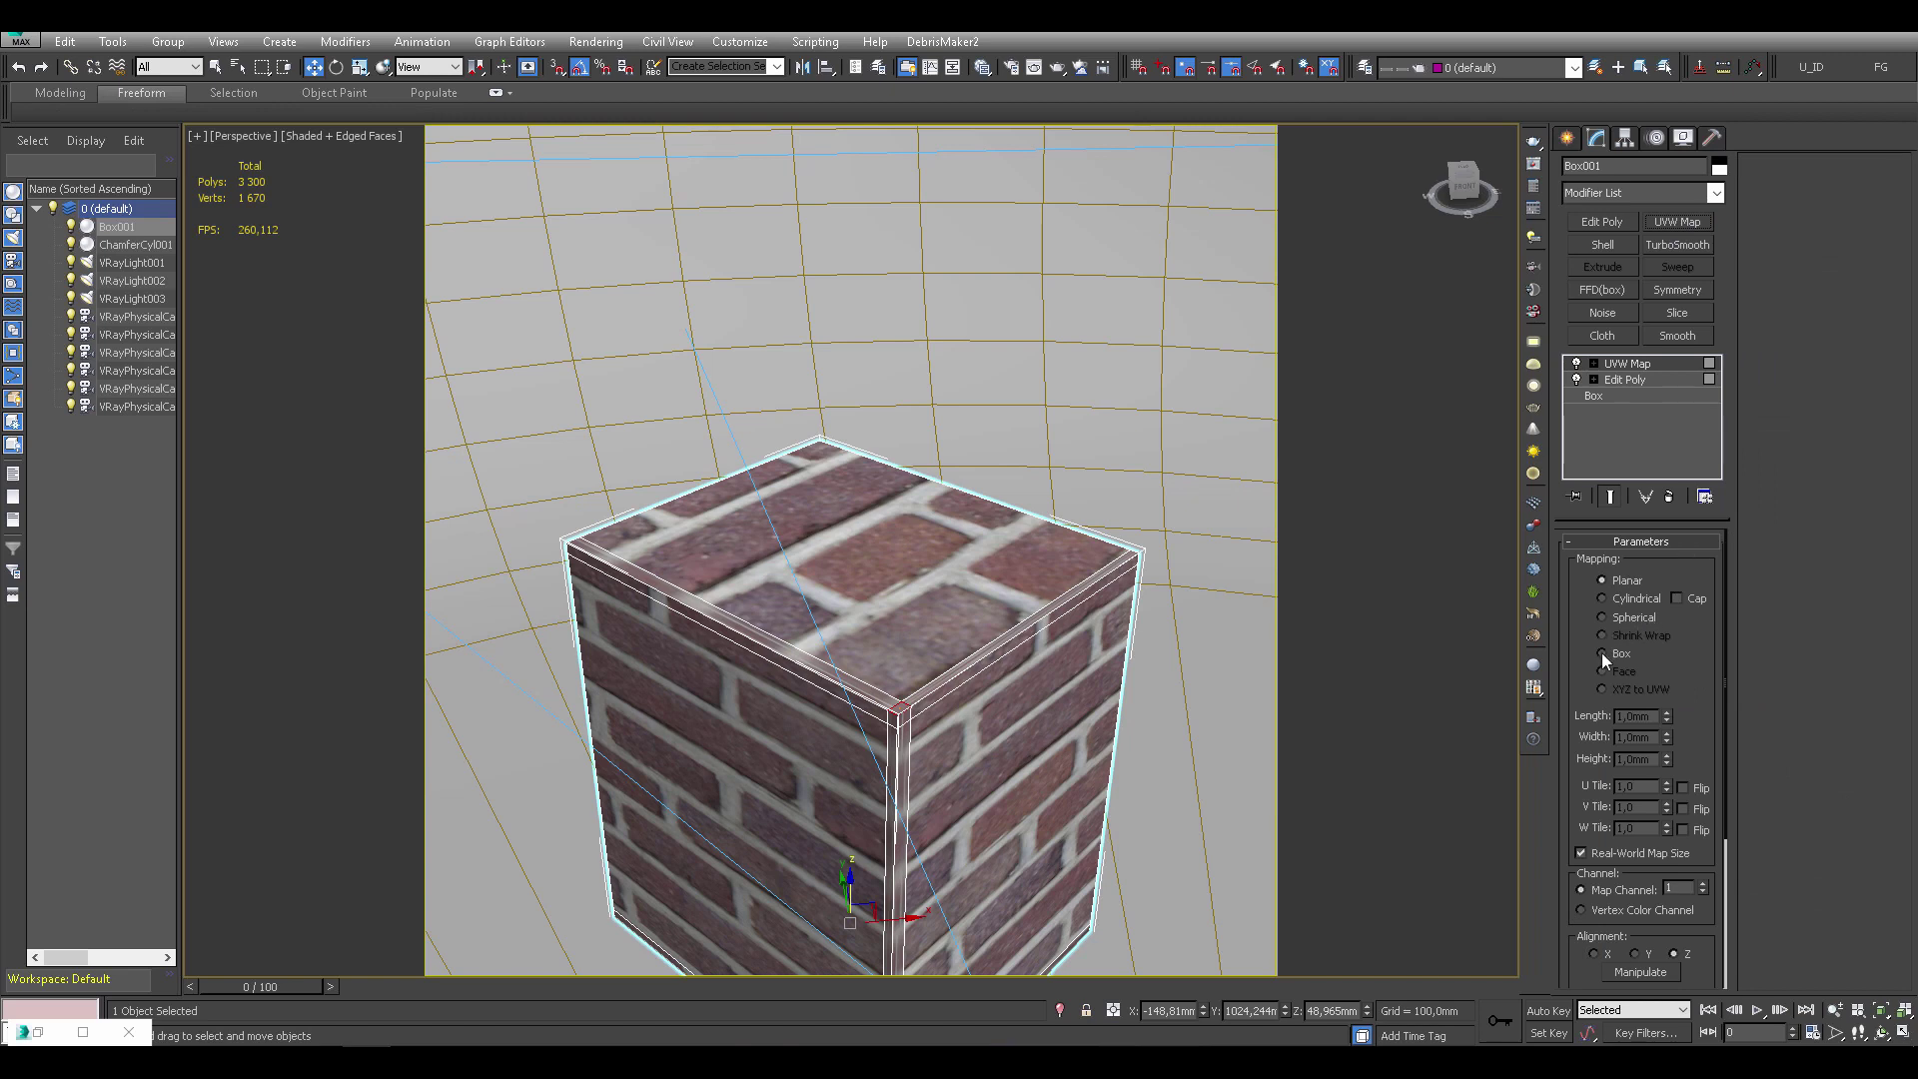
click(1659, 380)
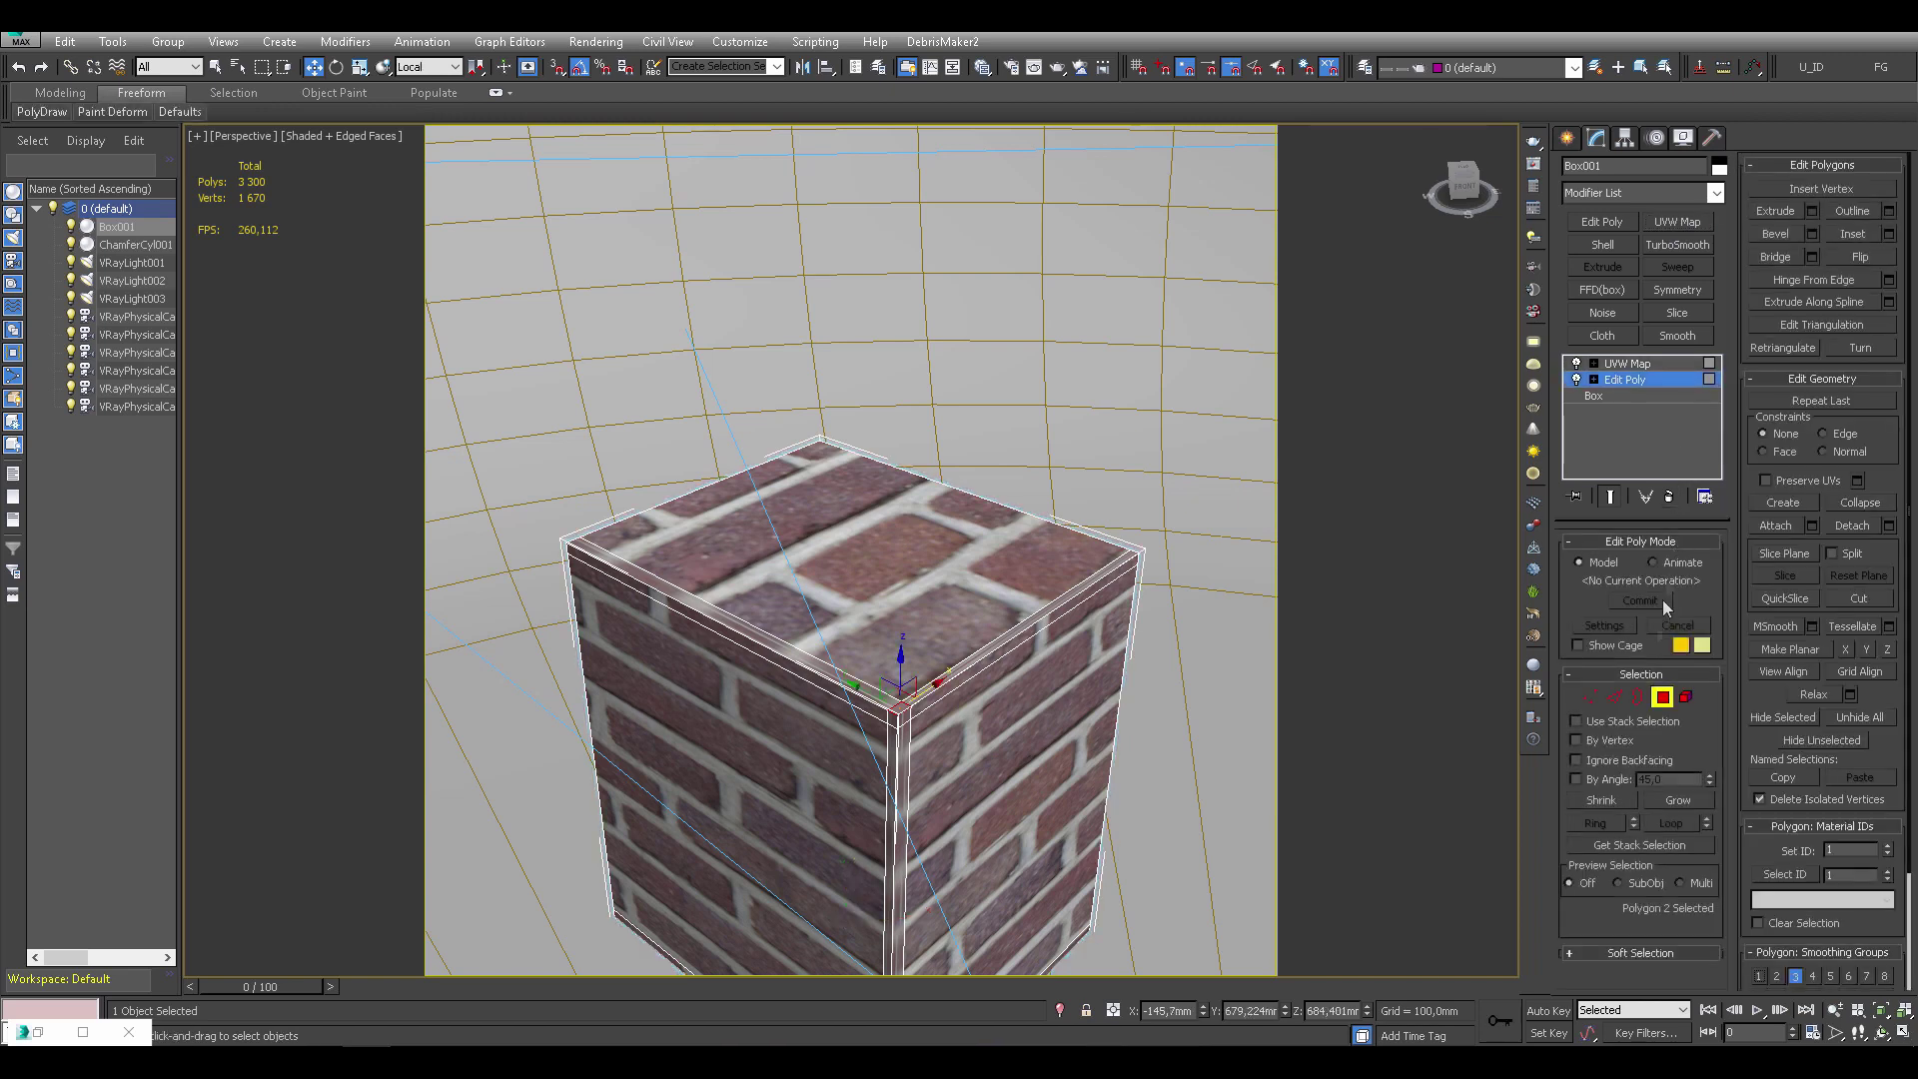
click(1661, 698)
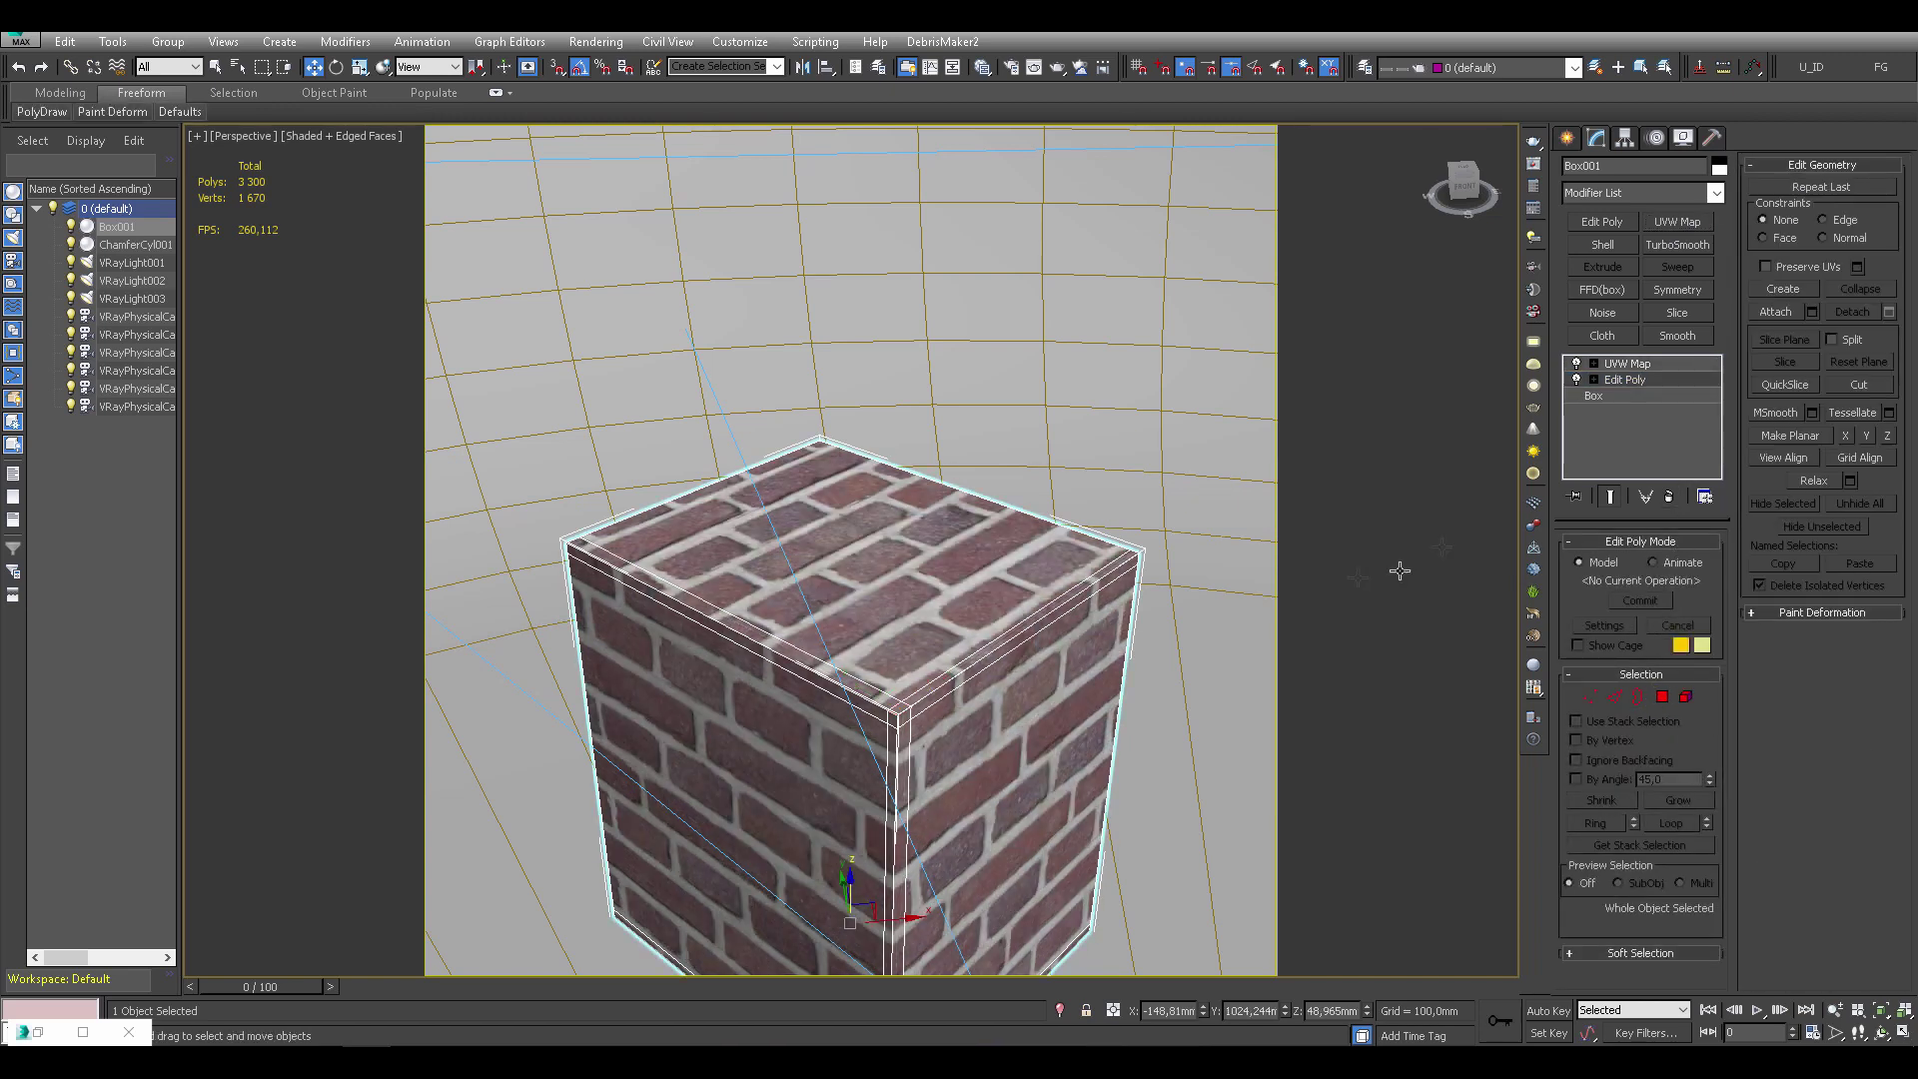
scroll(1012, 681, up, 2)
scroll(1019, 619, up, 2)
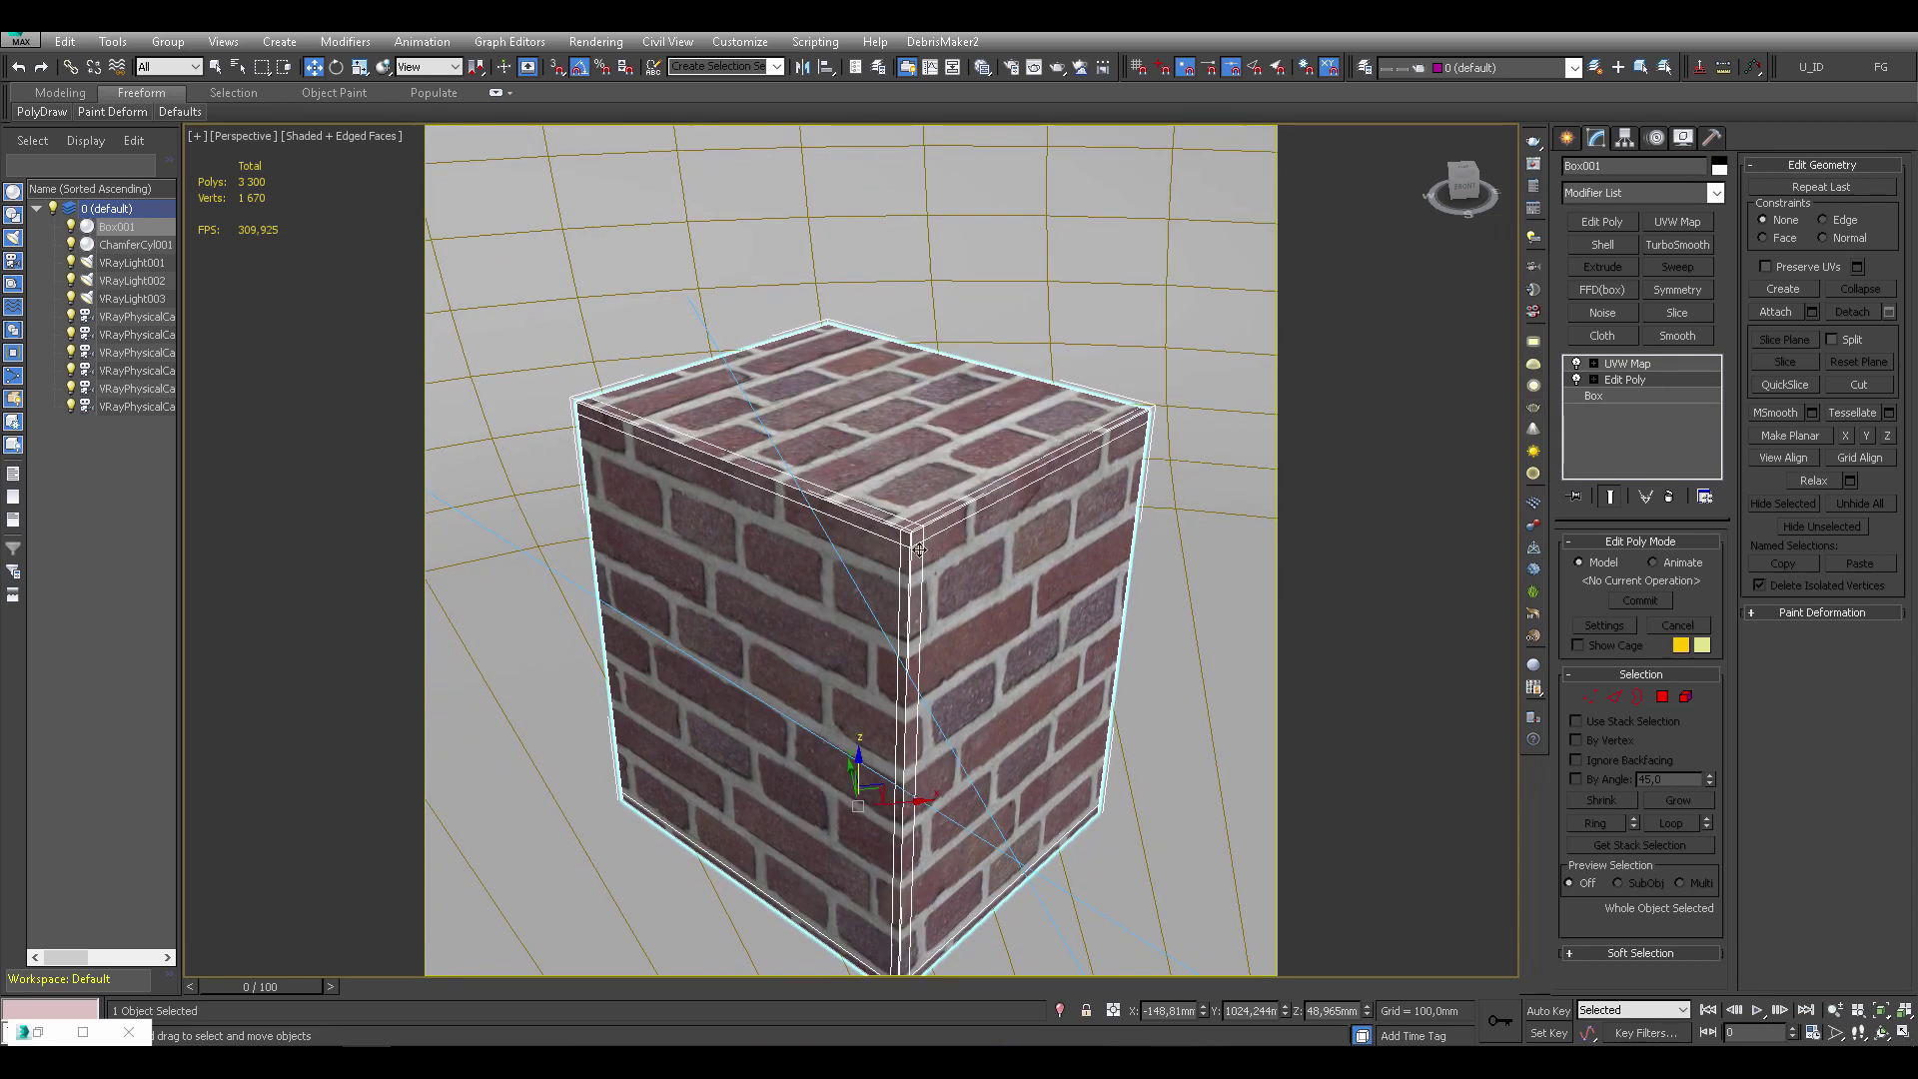
scroll(917, 549, up, 2)
click(1664, 365)
mouse_move(857, 699)
alt+middle_down()
mouse_move(857, 559)
mouse_move(1268, 519)
alt+middle_up()
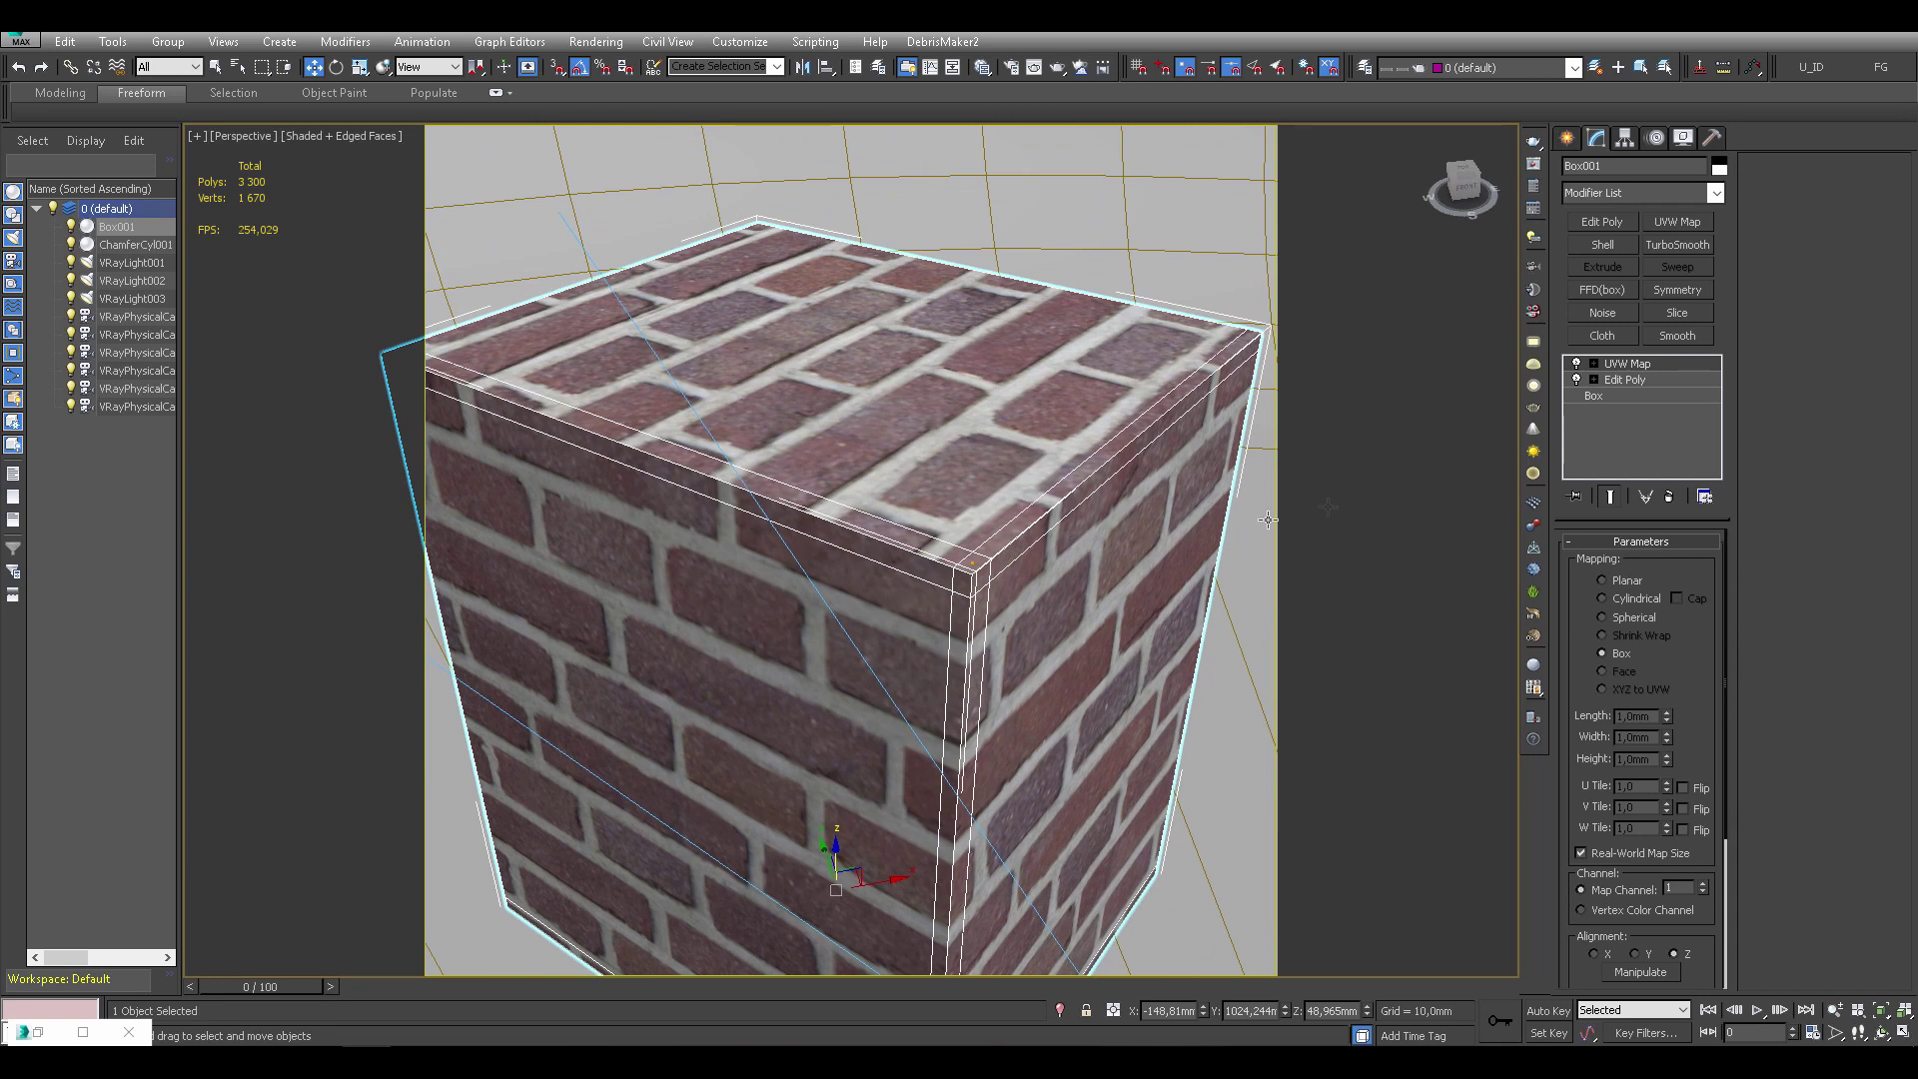
click(1653, 379)
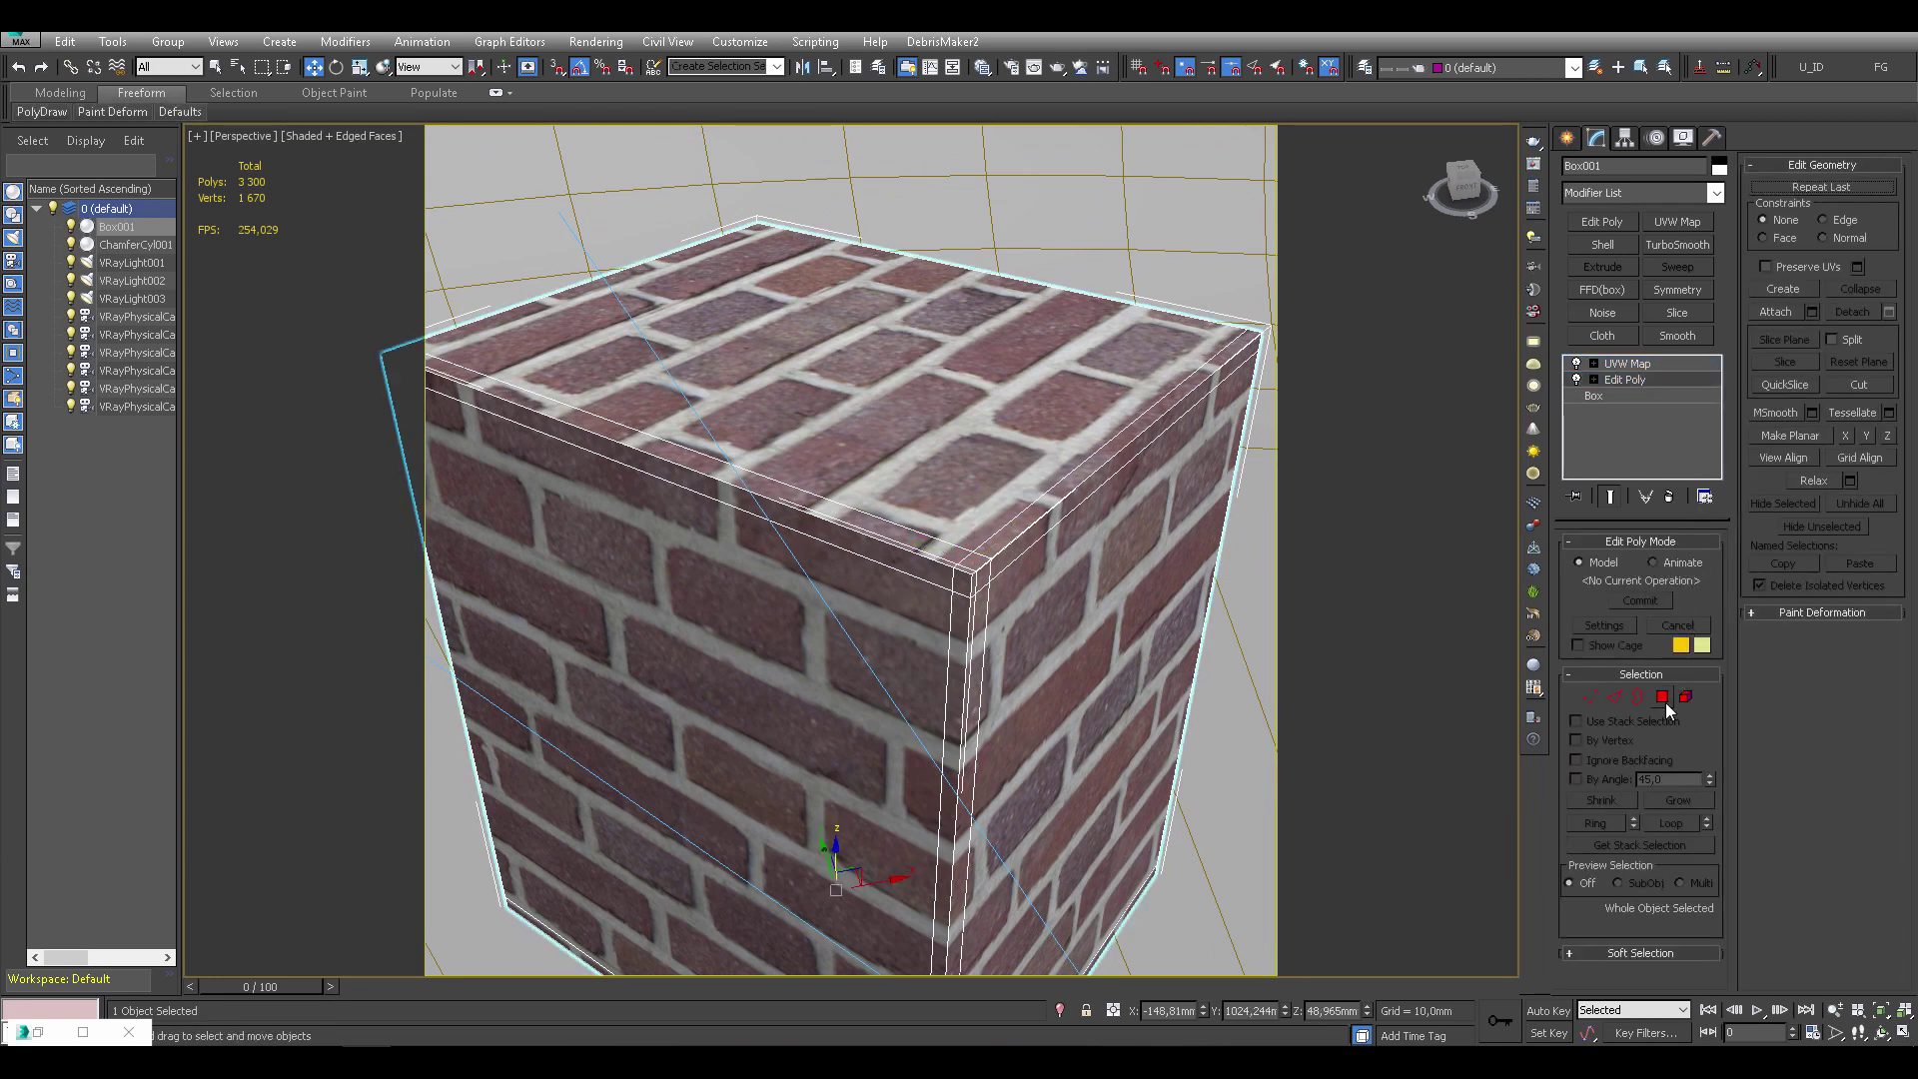
Select the nine chamfered corner-strip polygons and assign them to smoothing group 1
click(1663, 696)
click(975, 583)
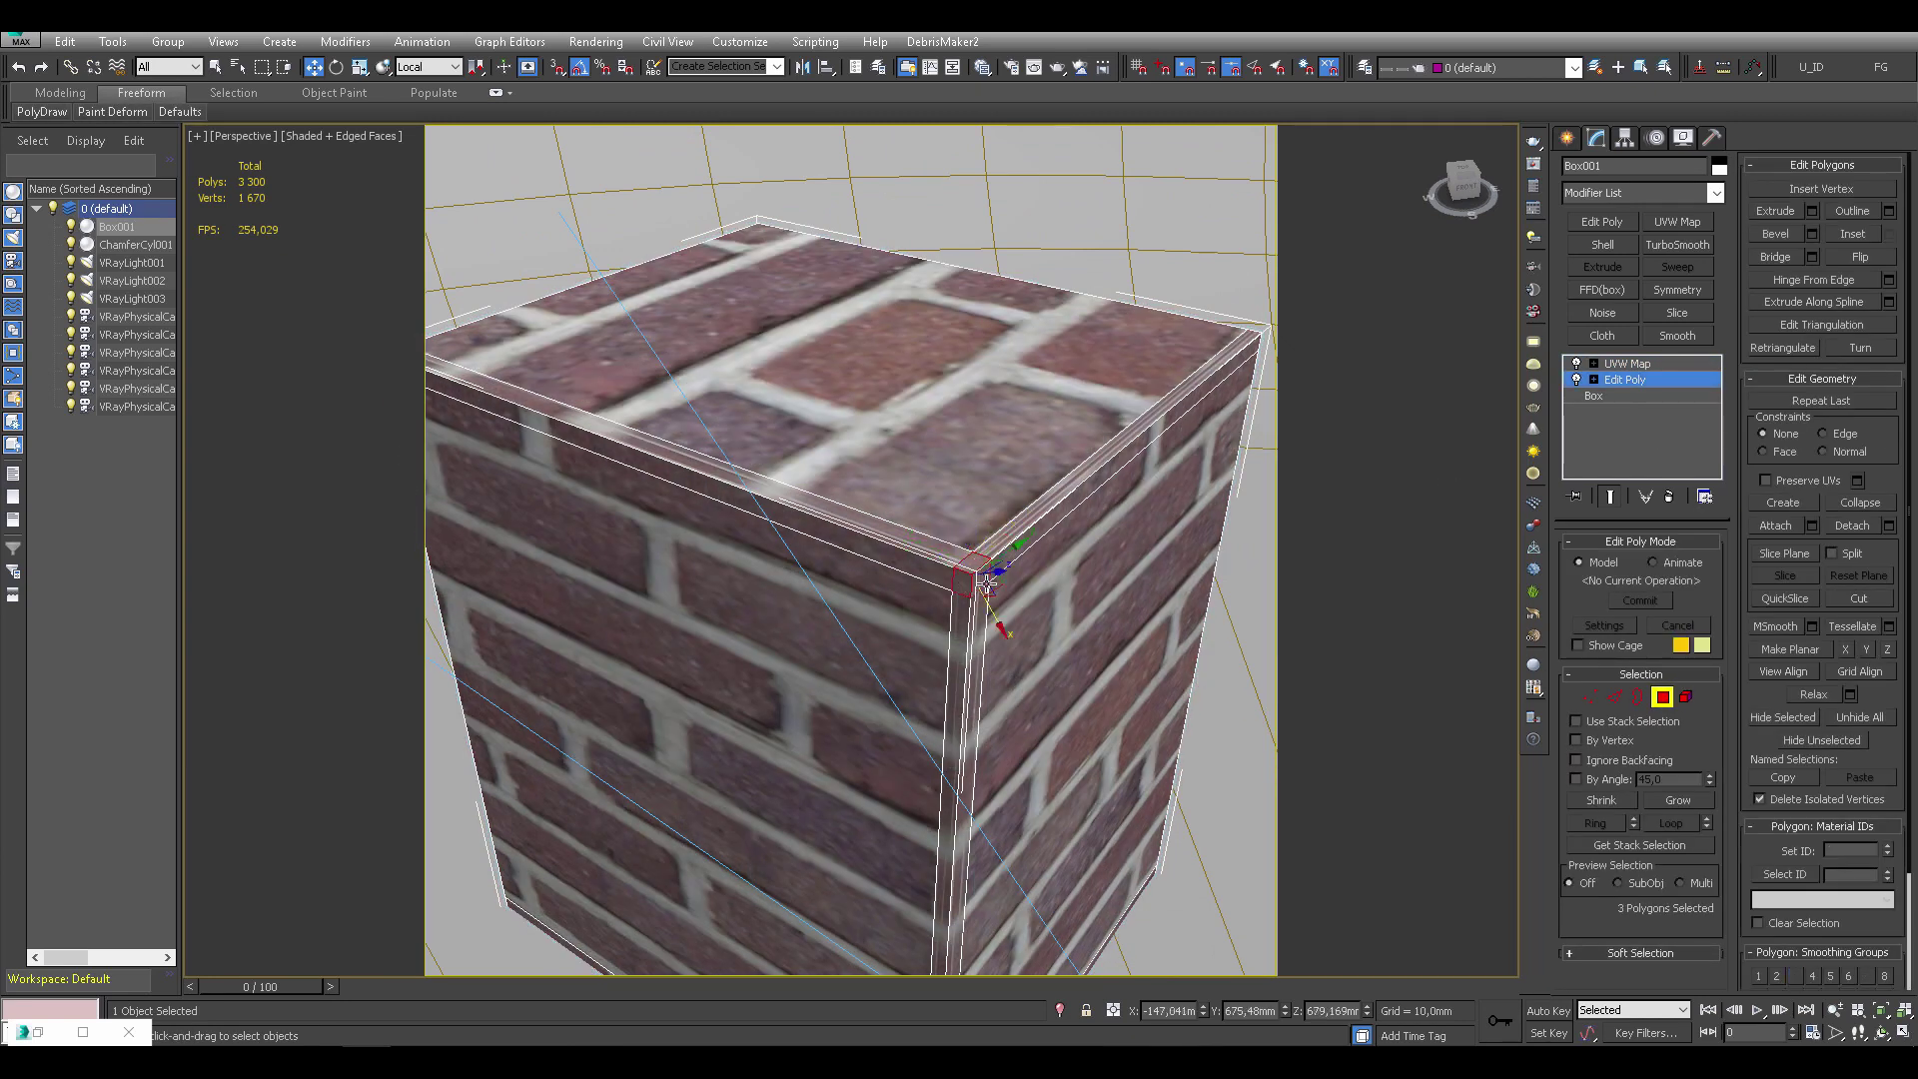
ctrl+click(970, 604)
ctrl+click(992, 553)
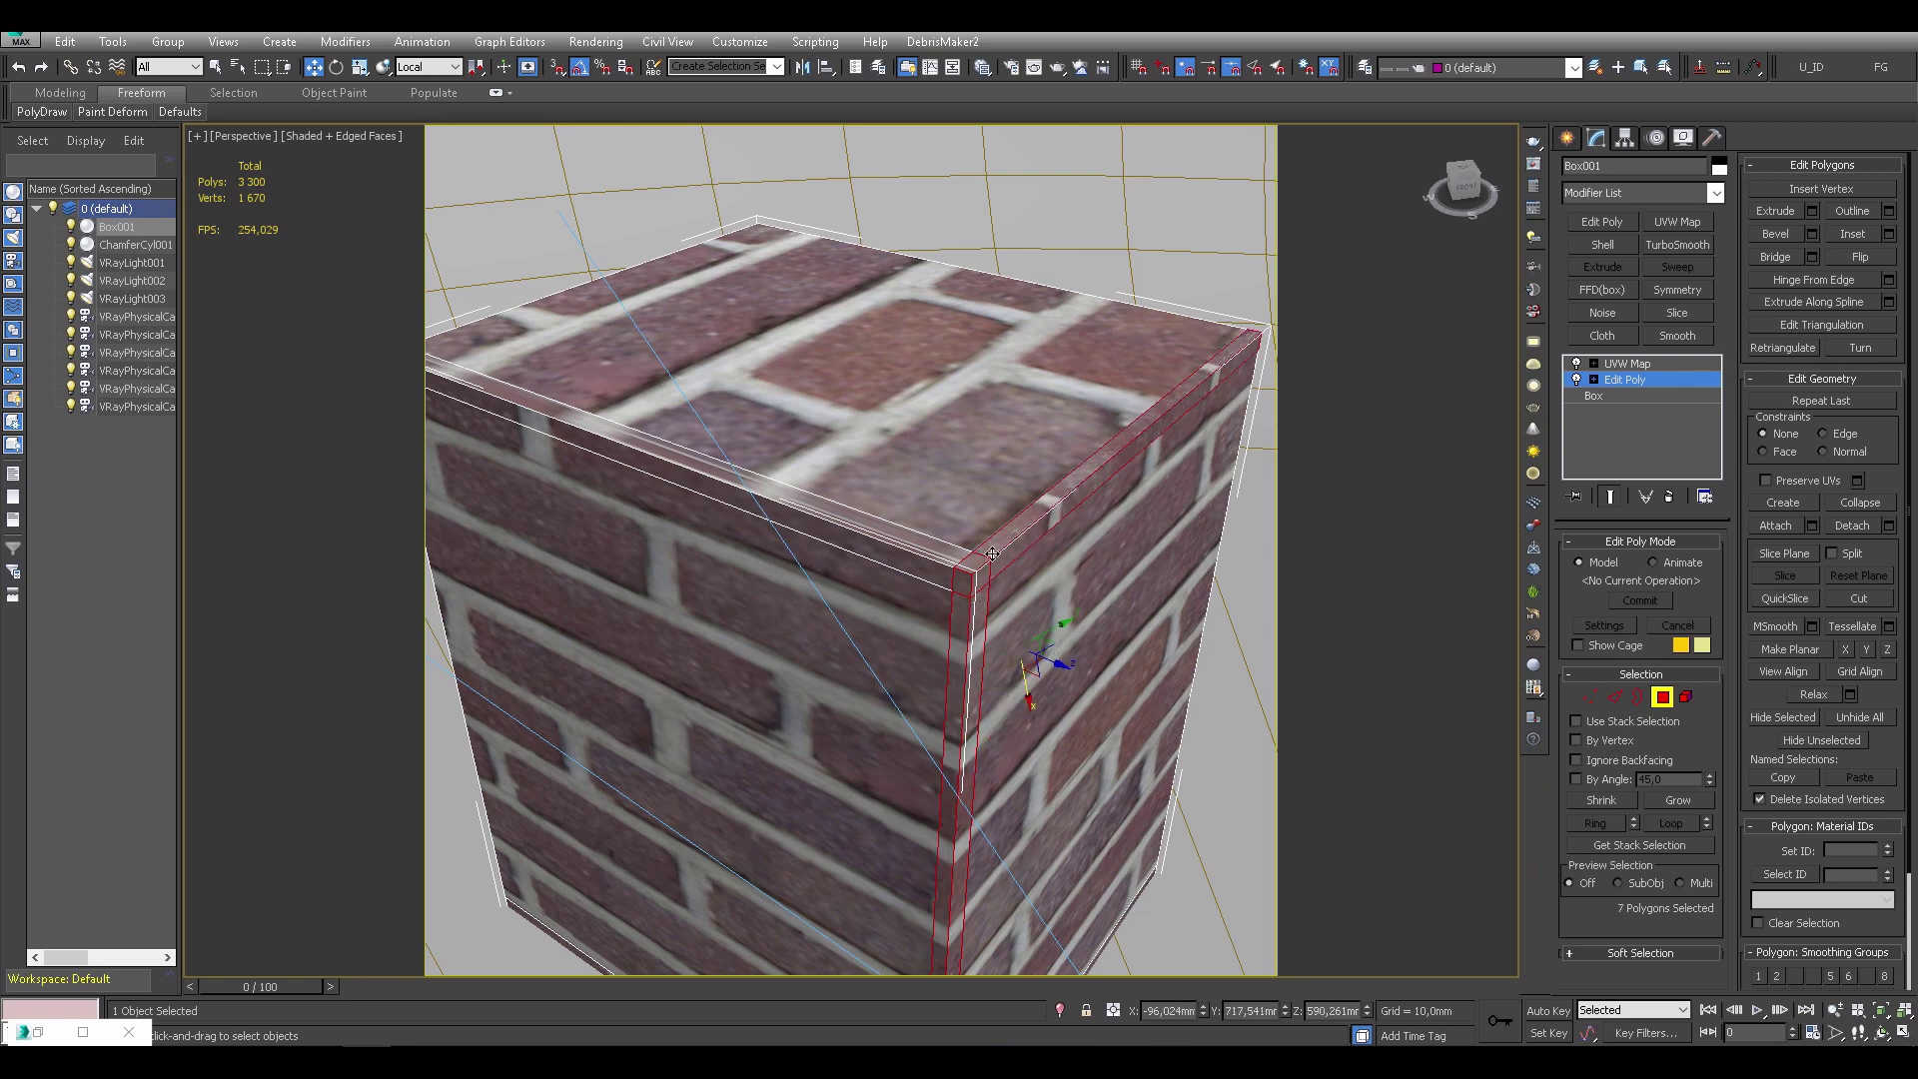
ctrl+click(954, 563)
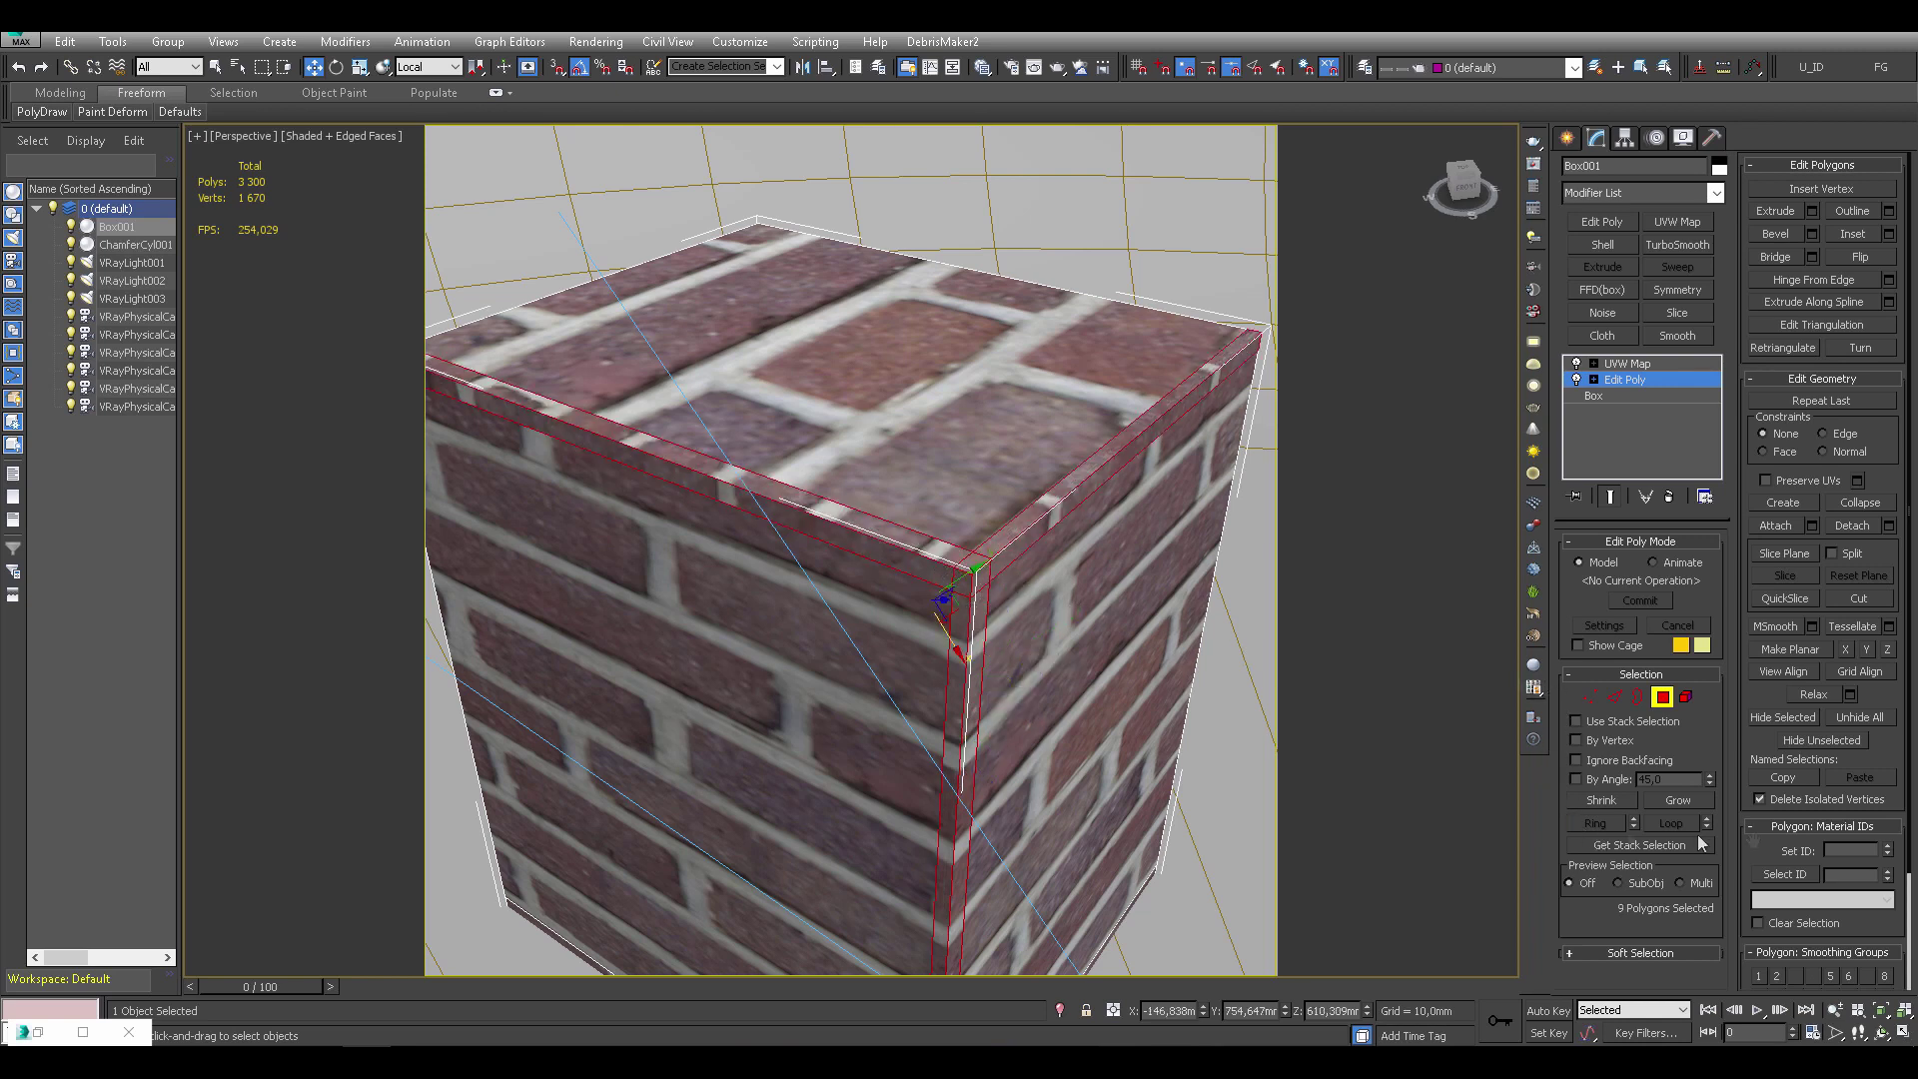
scroll(1788, 799, down, 3)
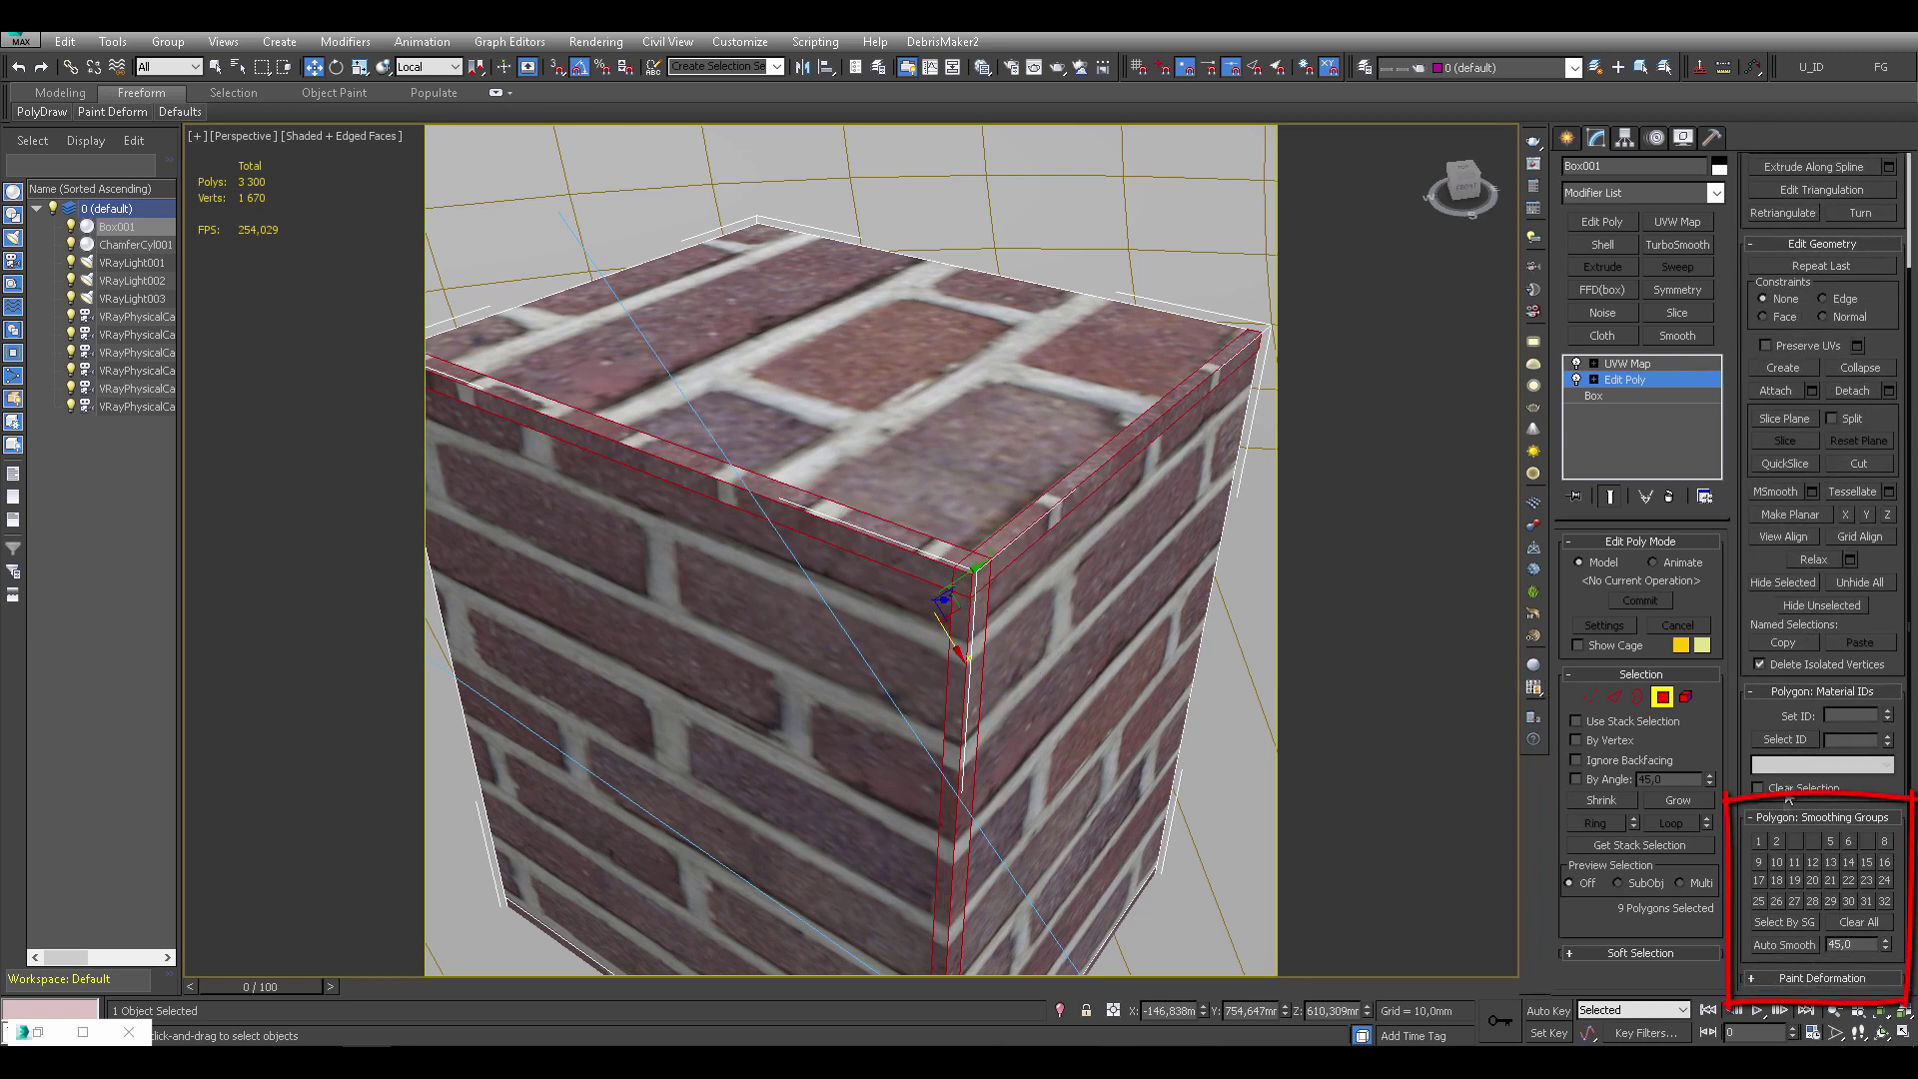
click(1761, 841)
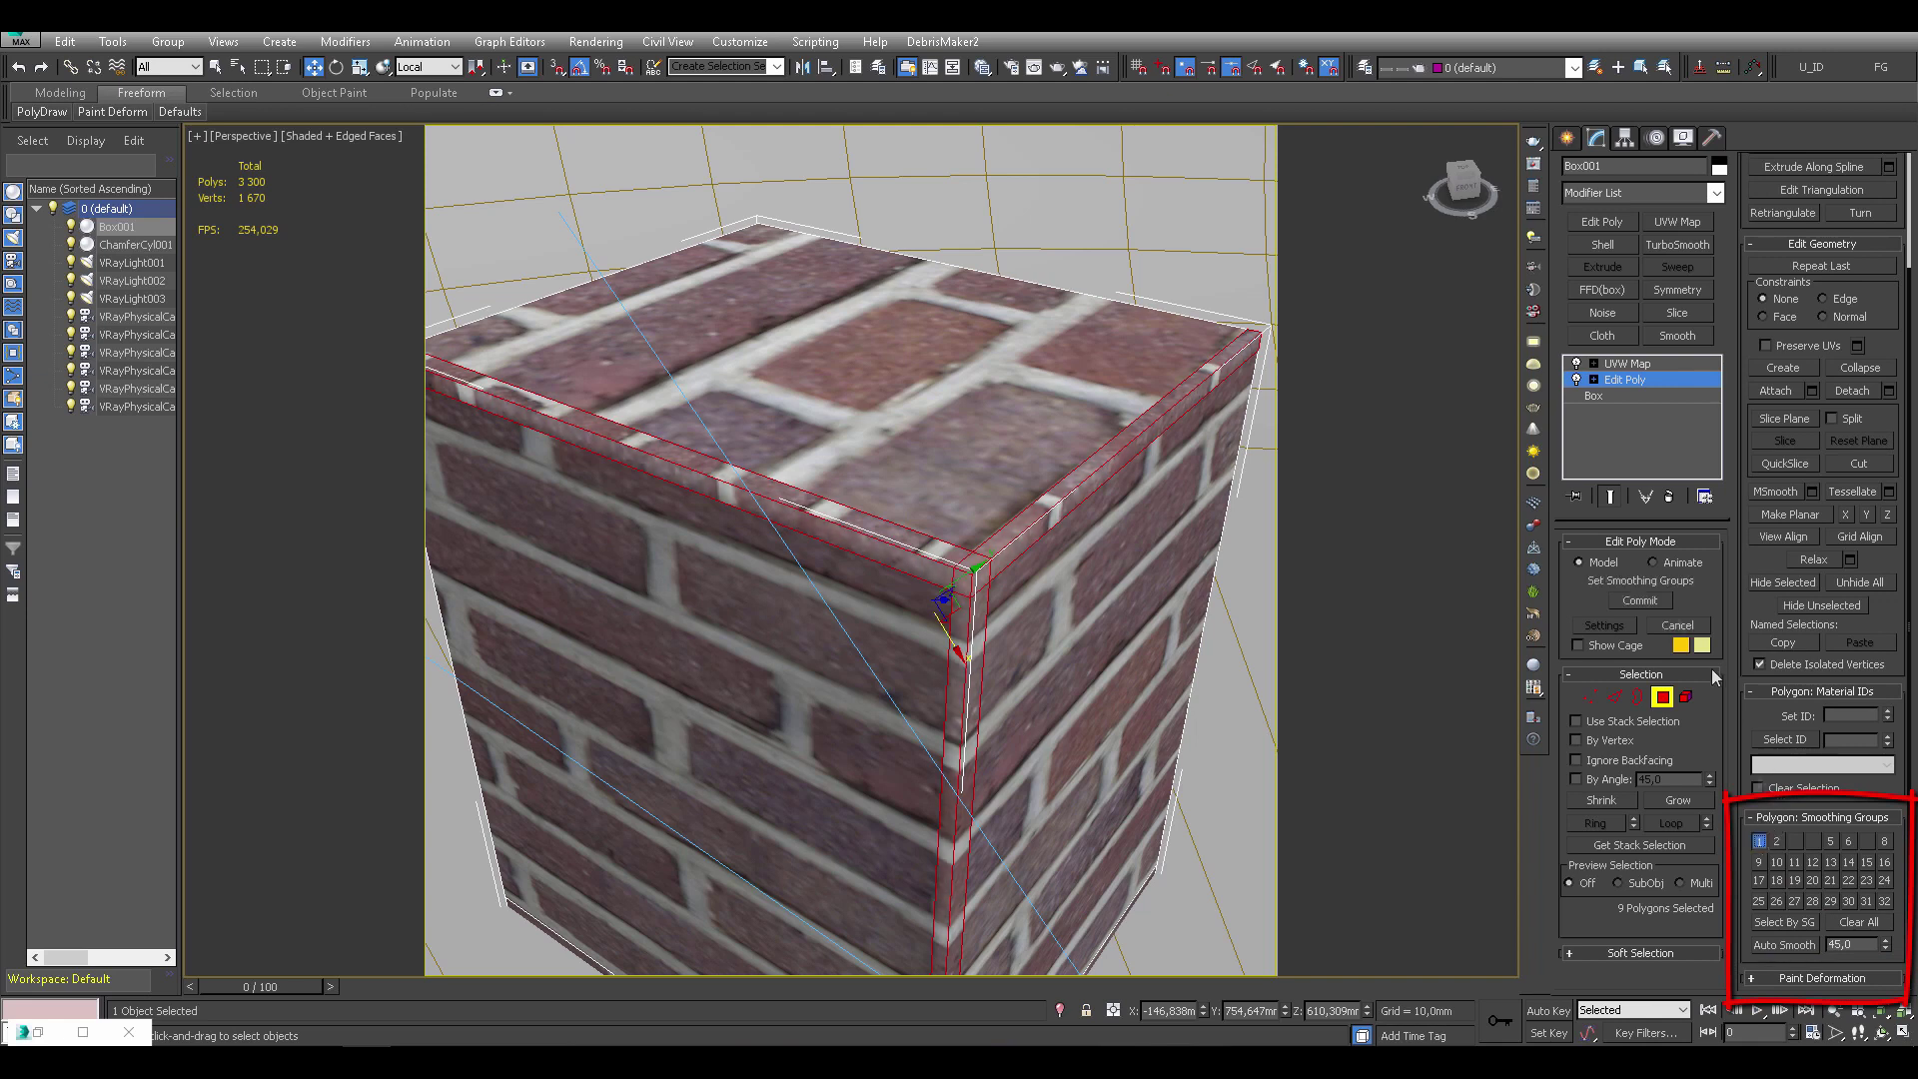
click(1663, 698)
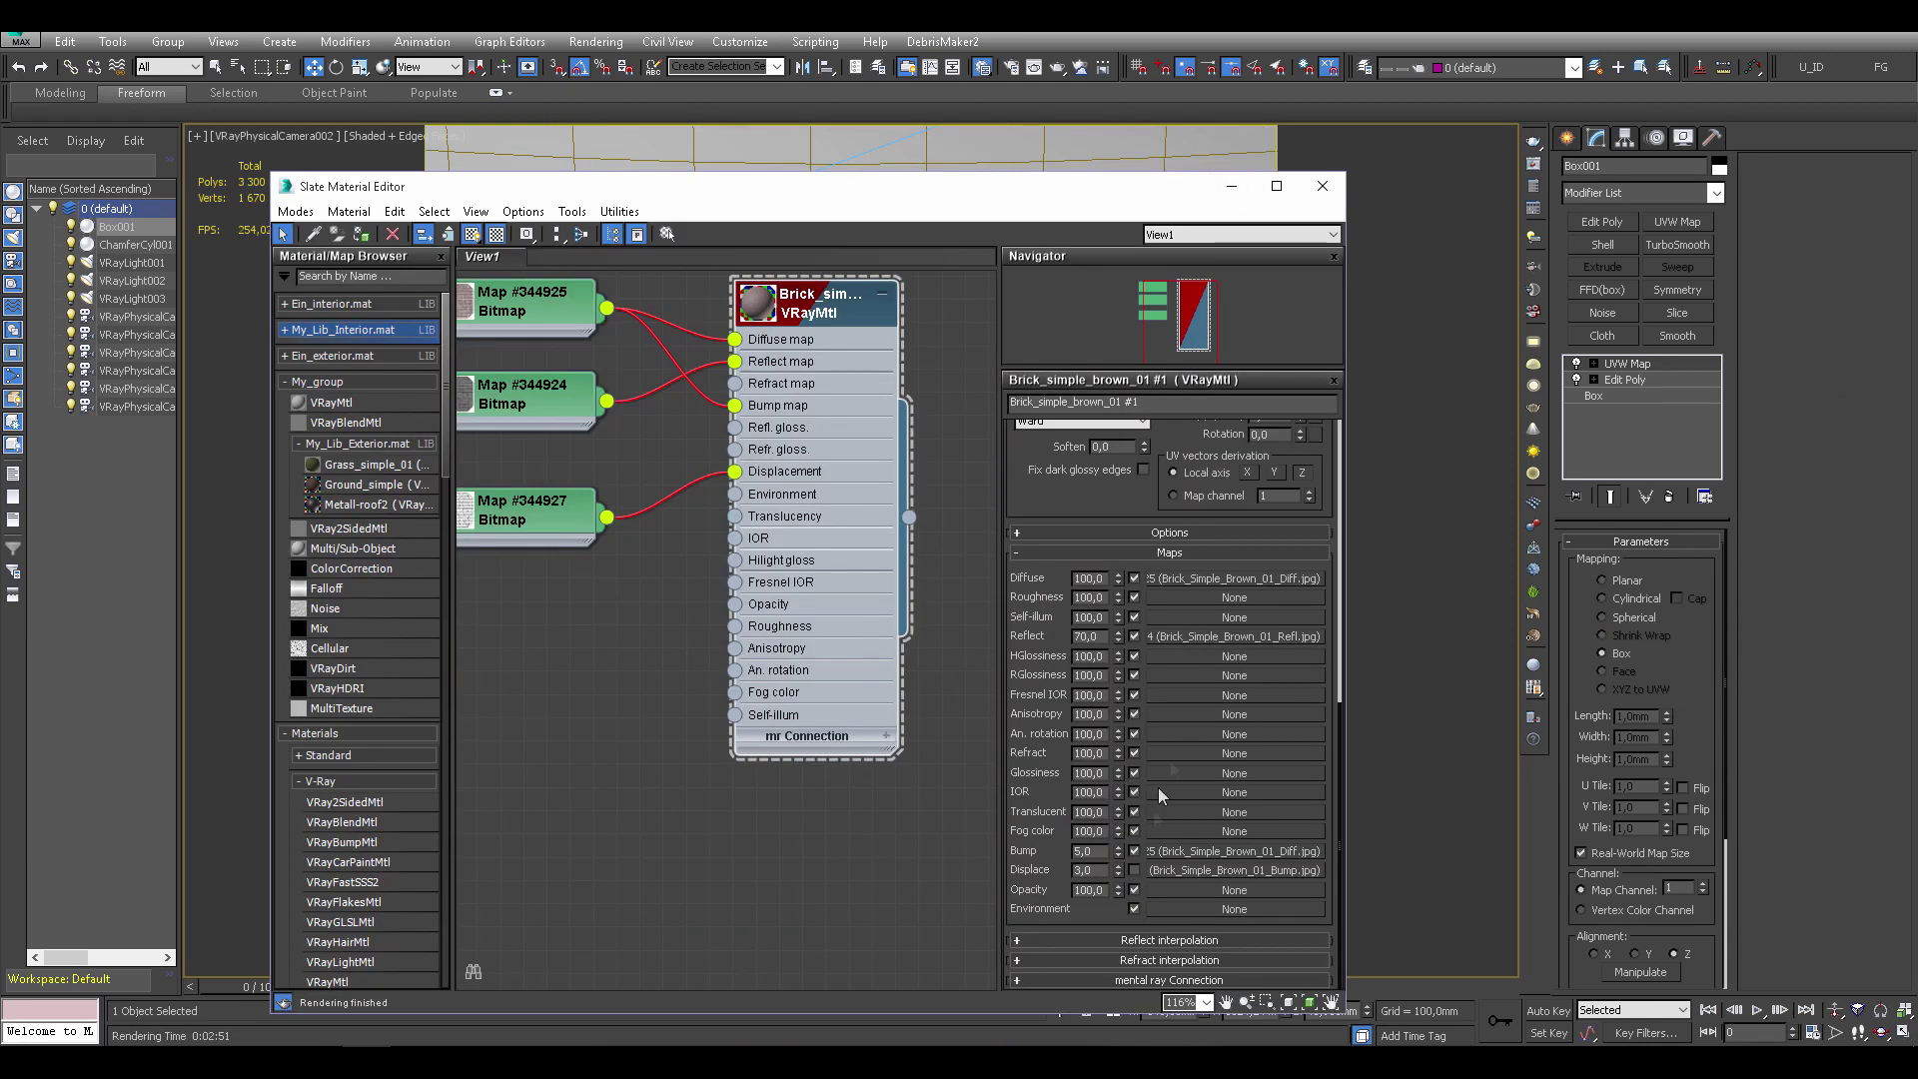
Re-enable the brick material's Displace map at 5.0 and start a V-Ray render
click(1135, 870)
drag(1103, 870, 1056, 875)
click(1227, 189)
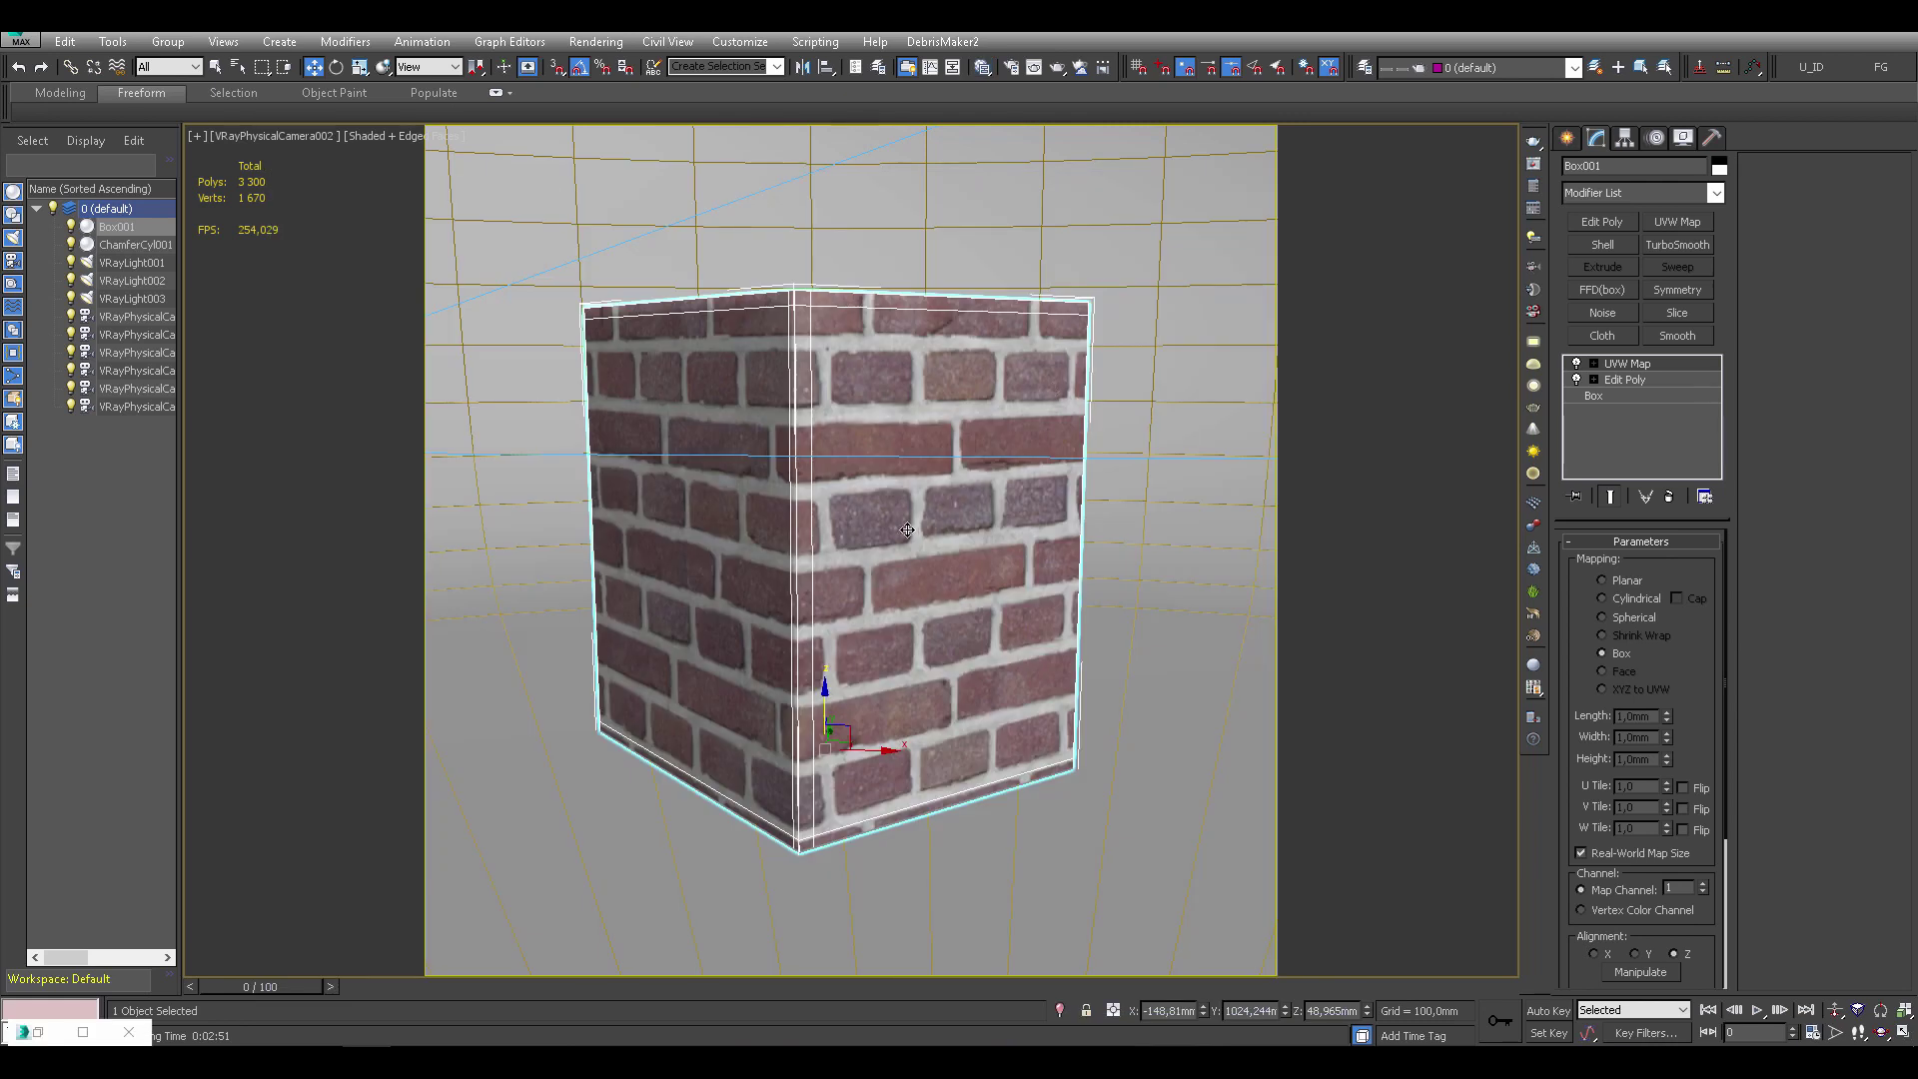
key(shift+q)
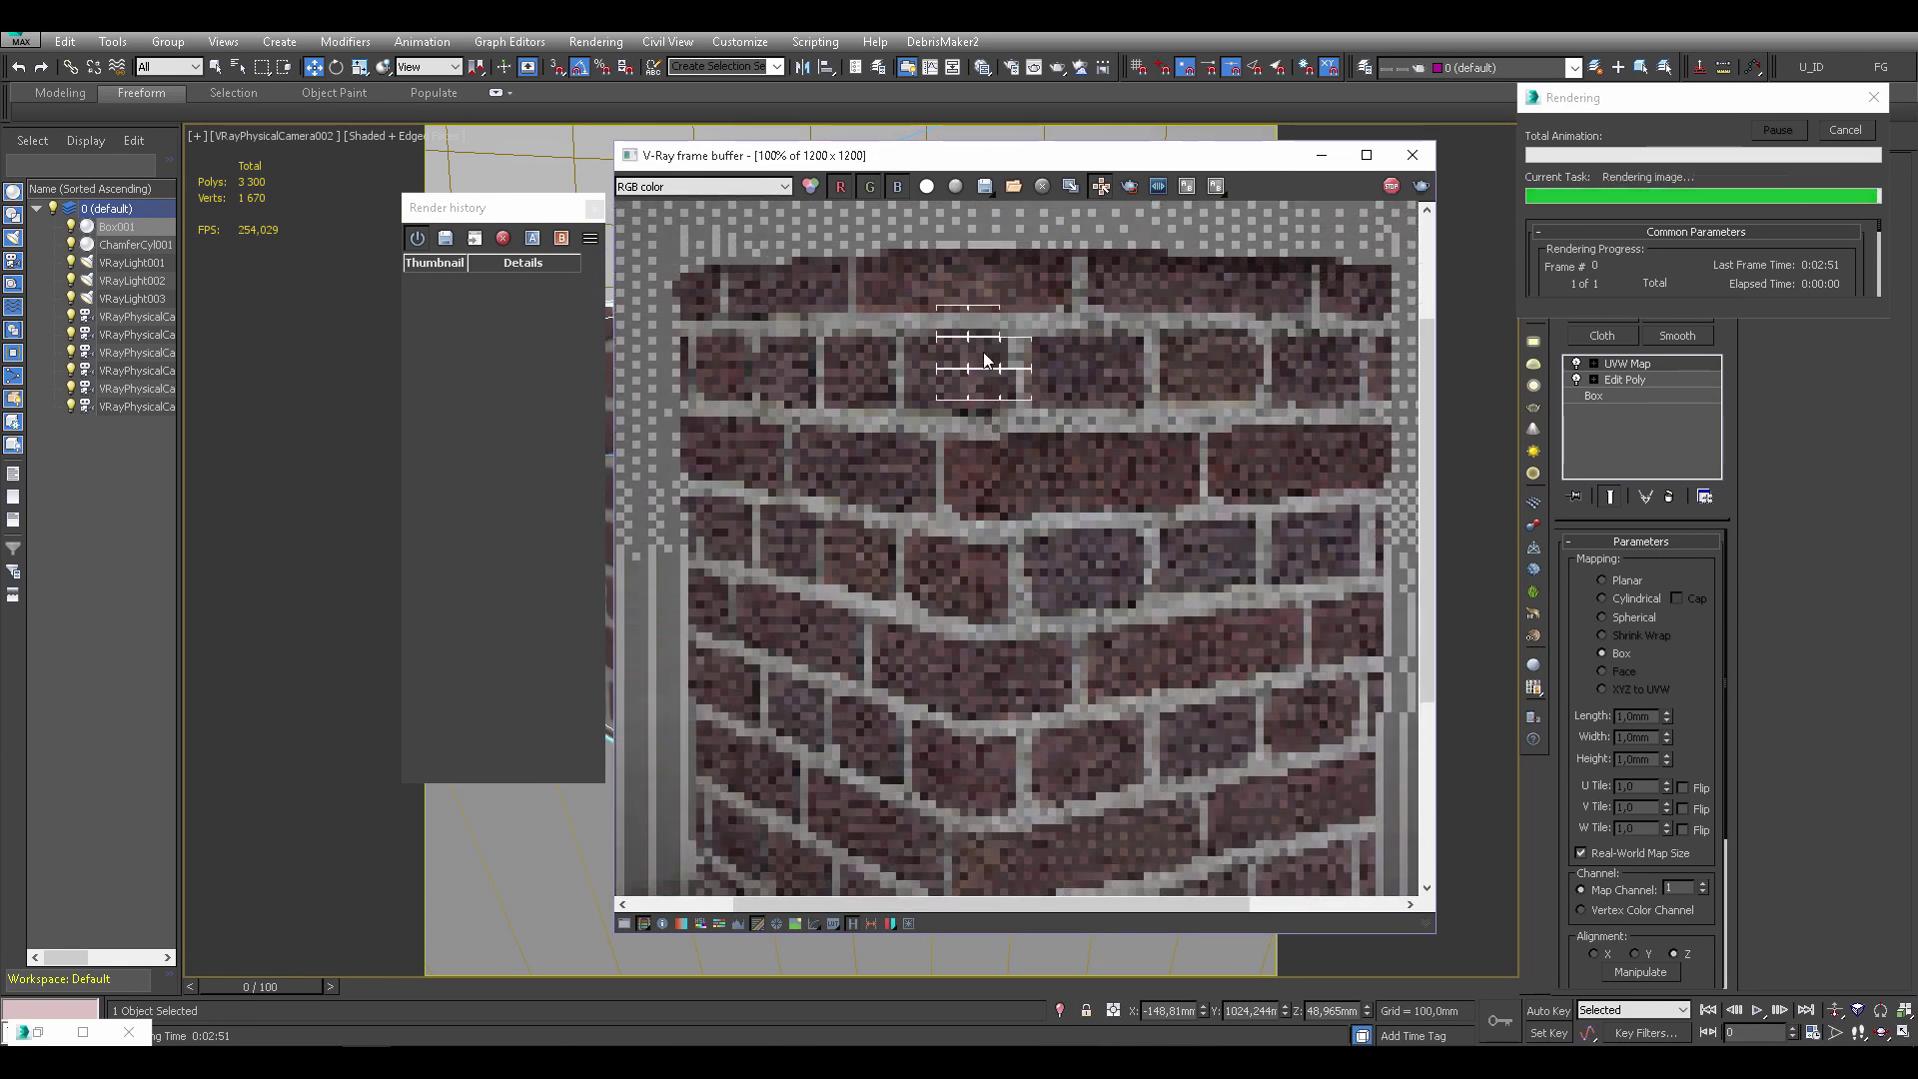
Pan and zoom the V-Ray frame buffer until the displaced brick render finishes, ending at 50%
middle_drag(1233, 623, 1193, 598)
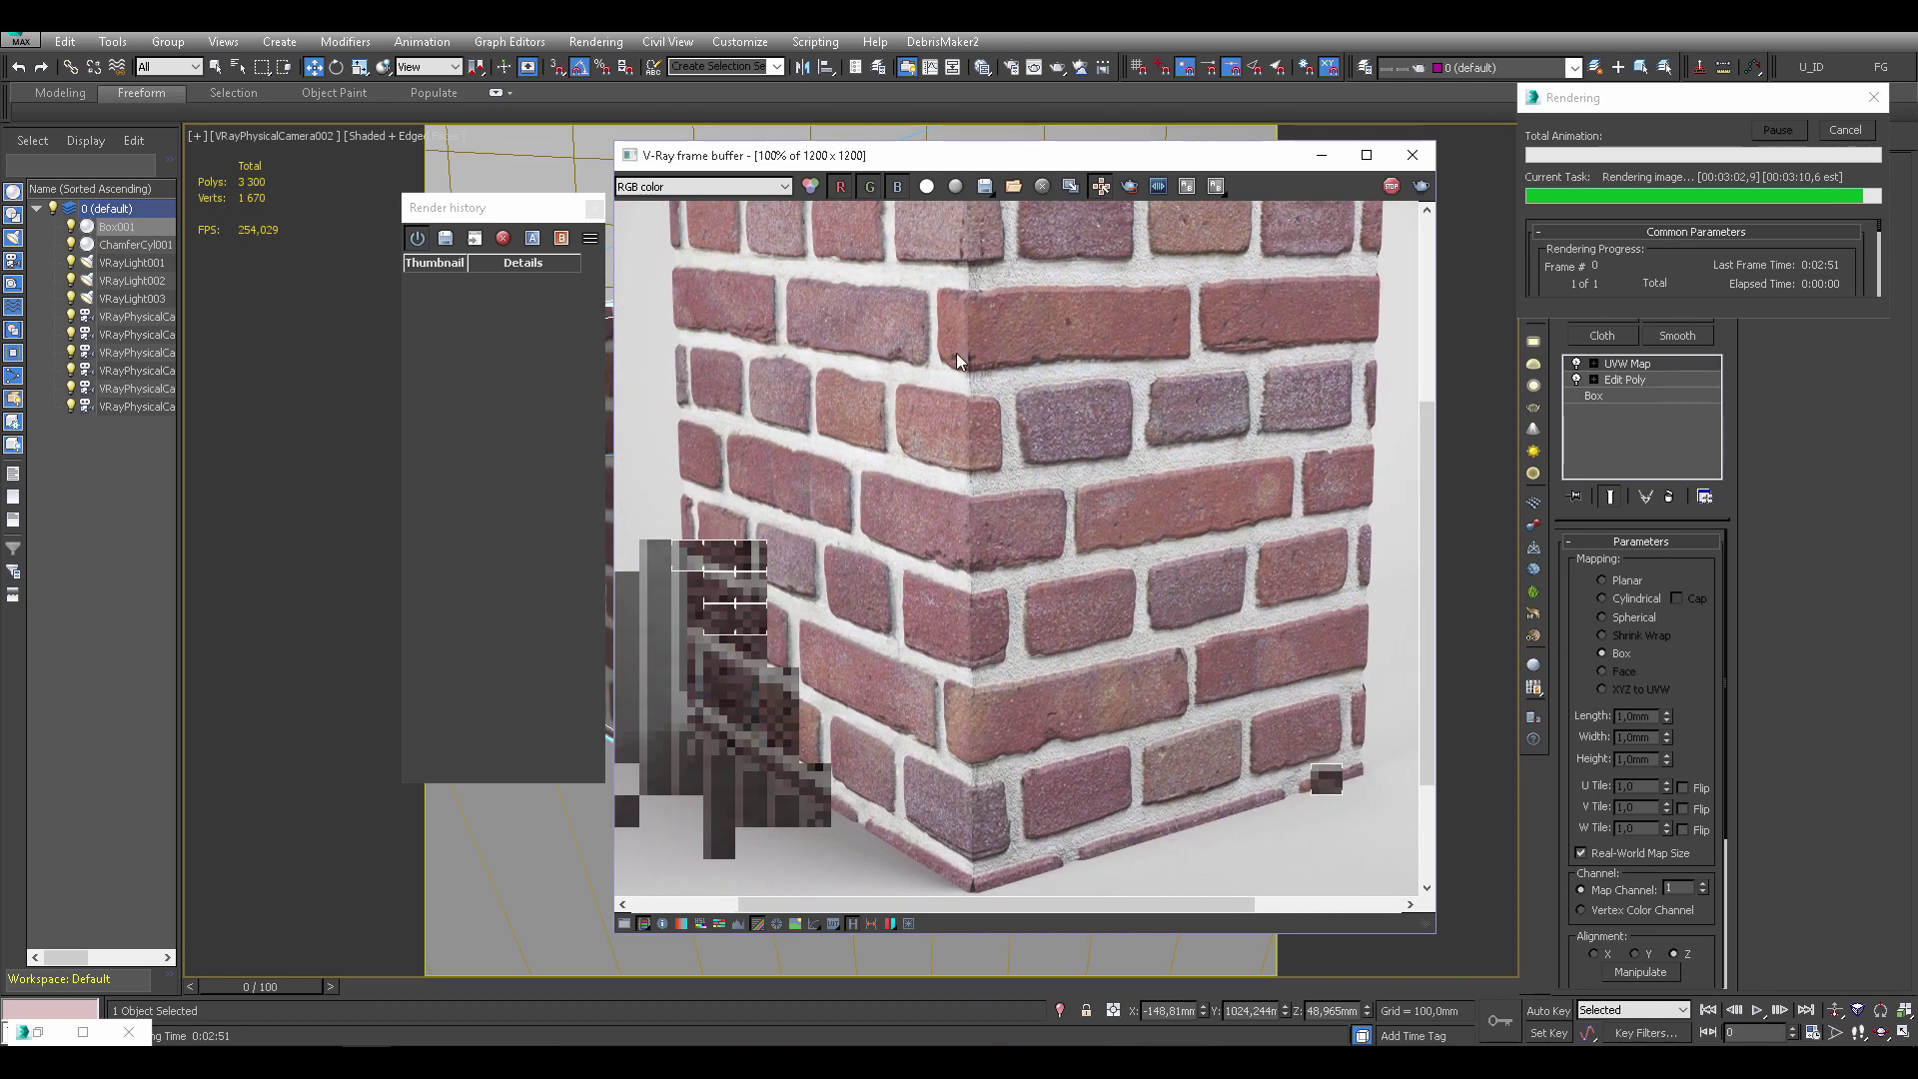
middle_drag(987, 326, 1005, 411)
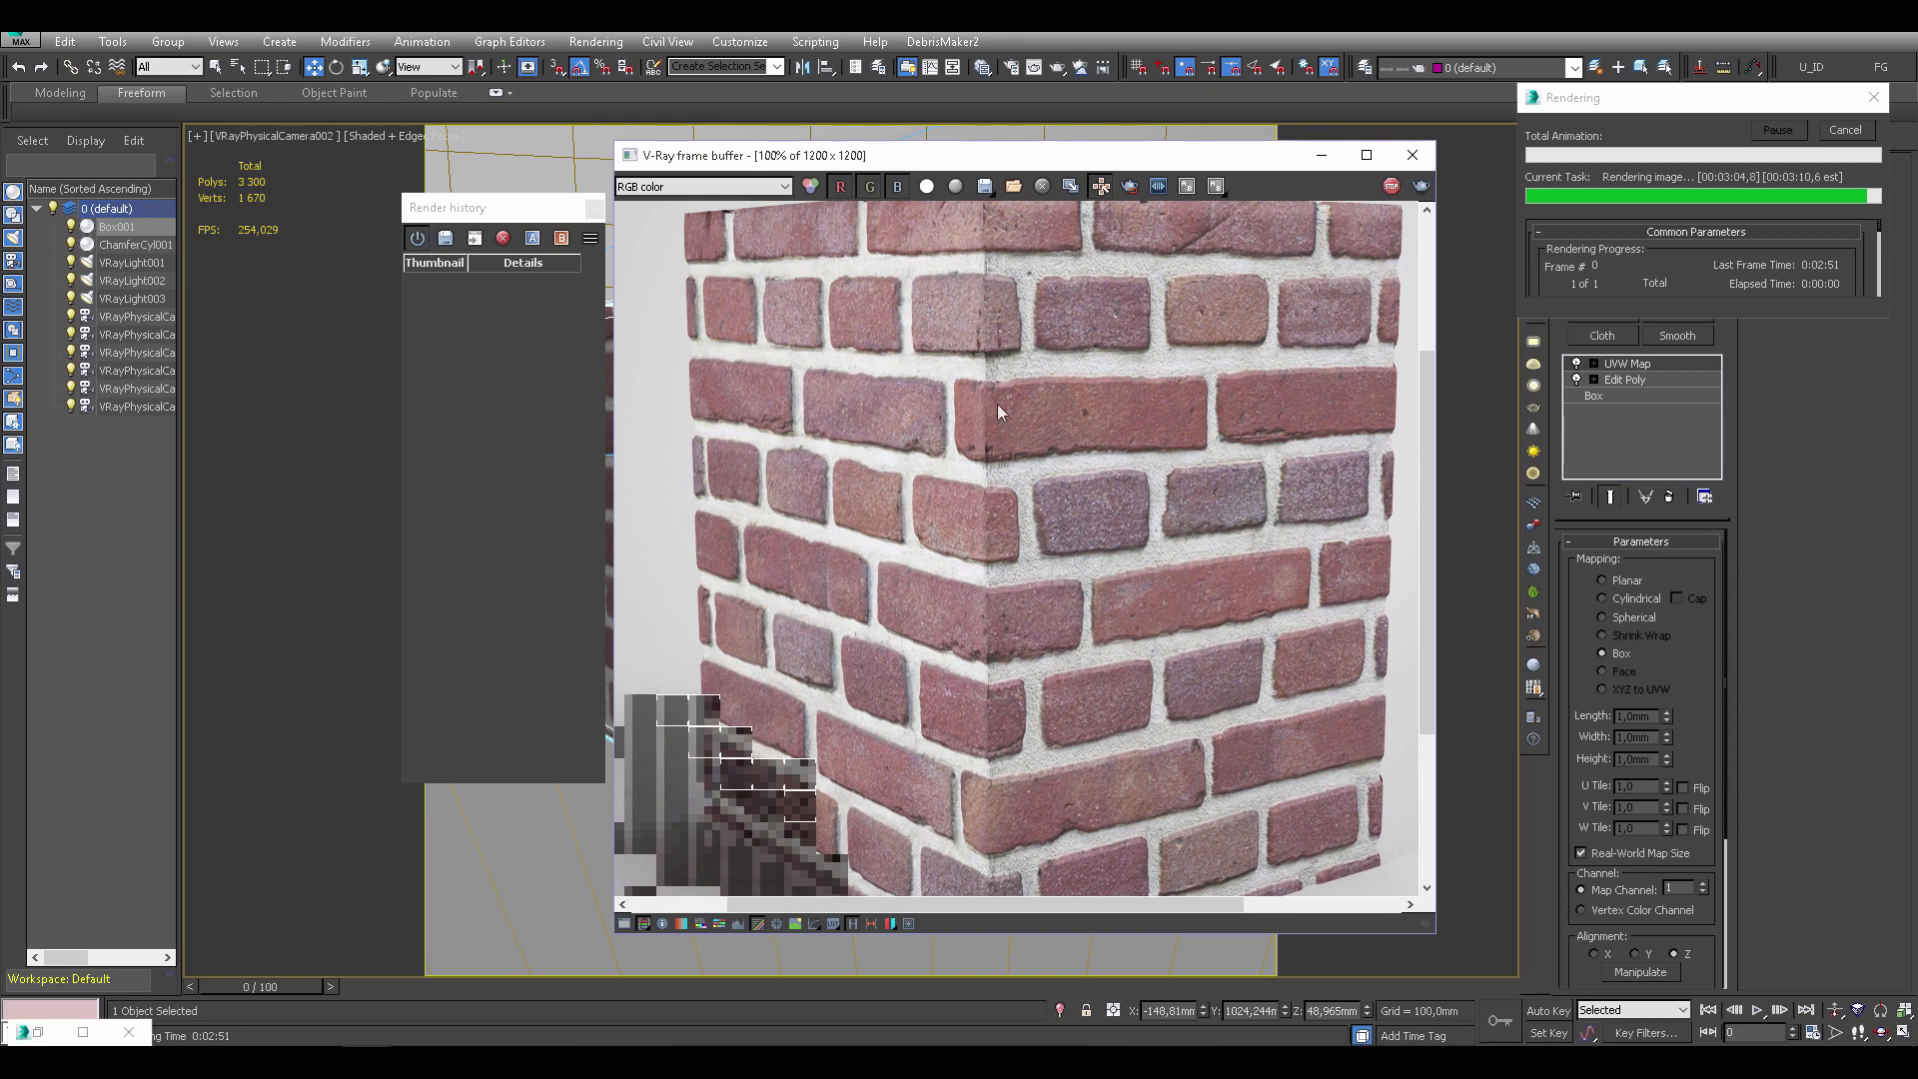
scroll(984, 380, up, 2)
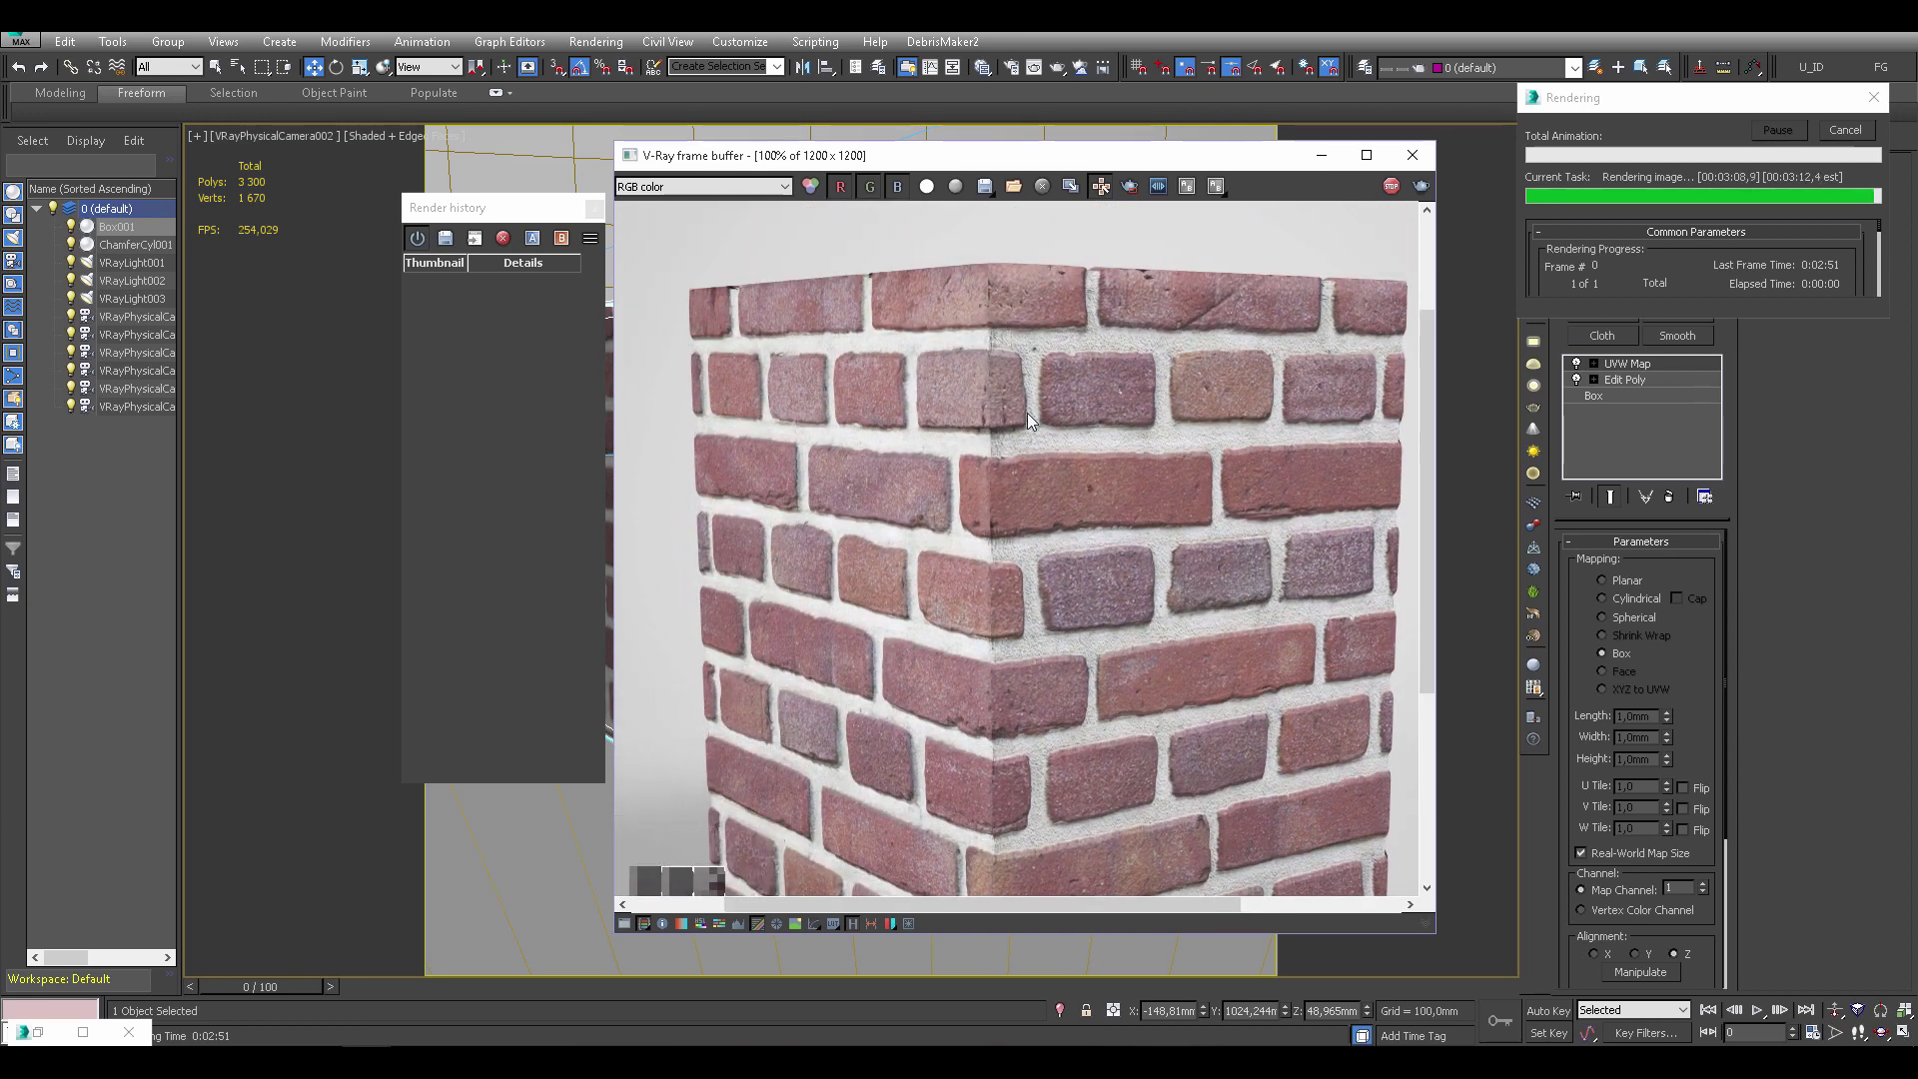
middle_drag(1028, 411, 1006, 304)
scroll(965, 458, up, 2)
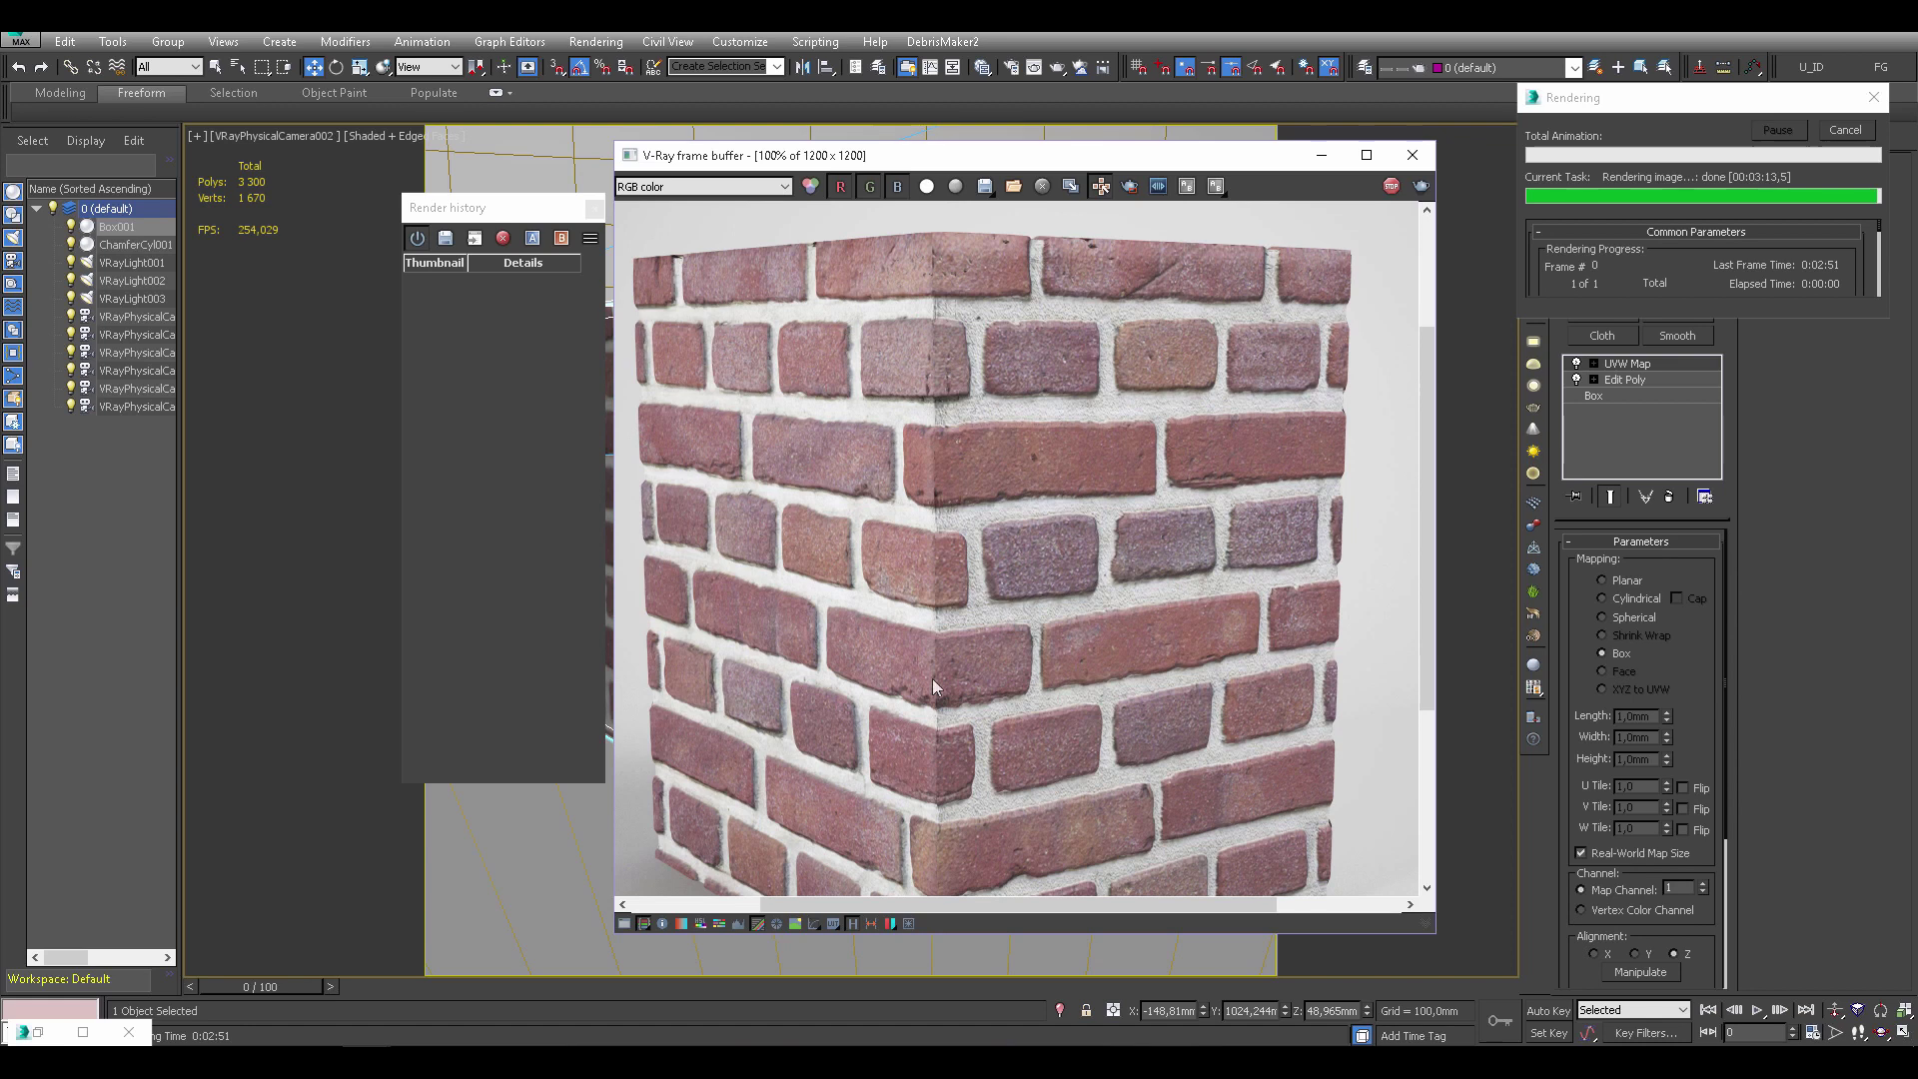
scroll(994, 556, down, 2)
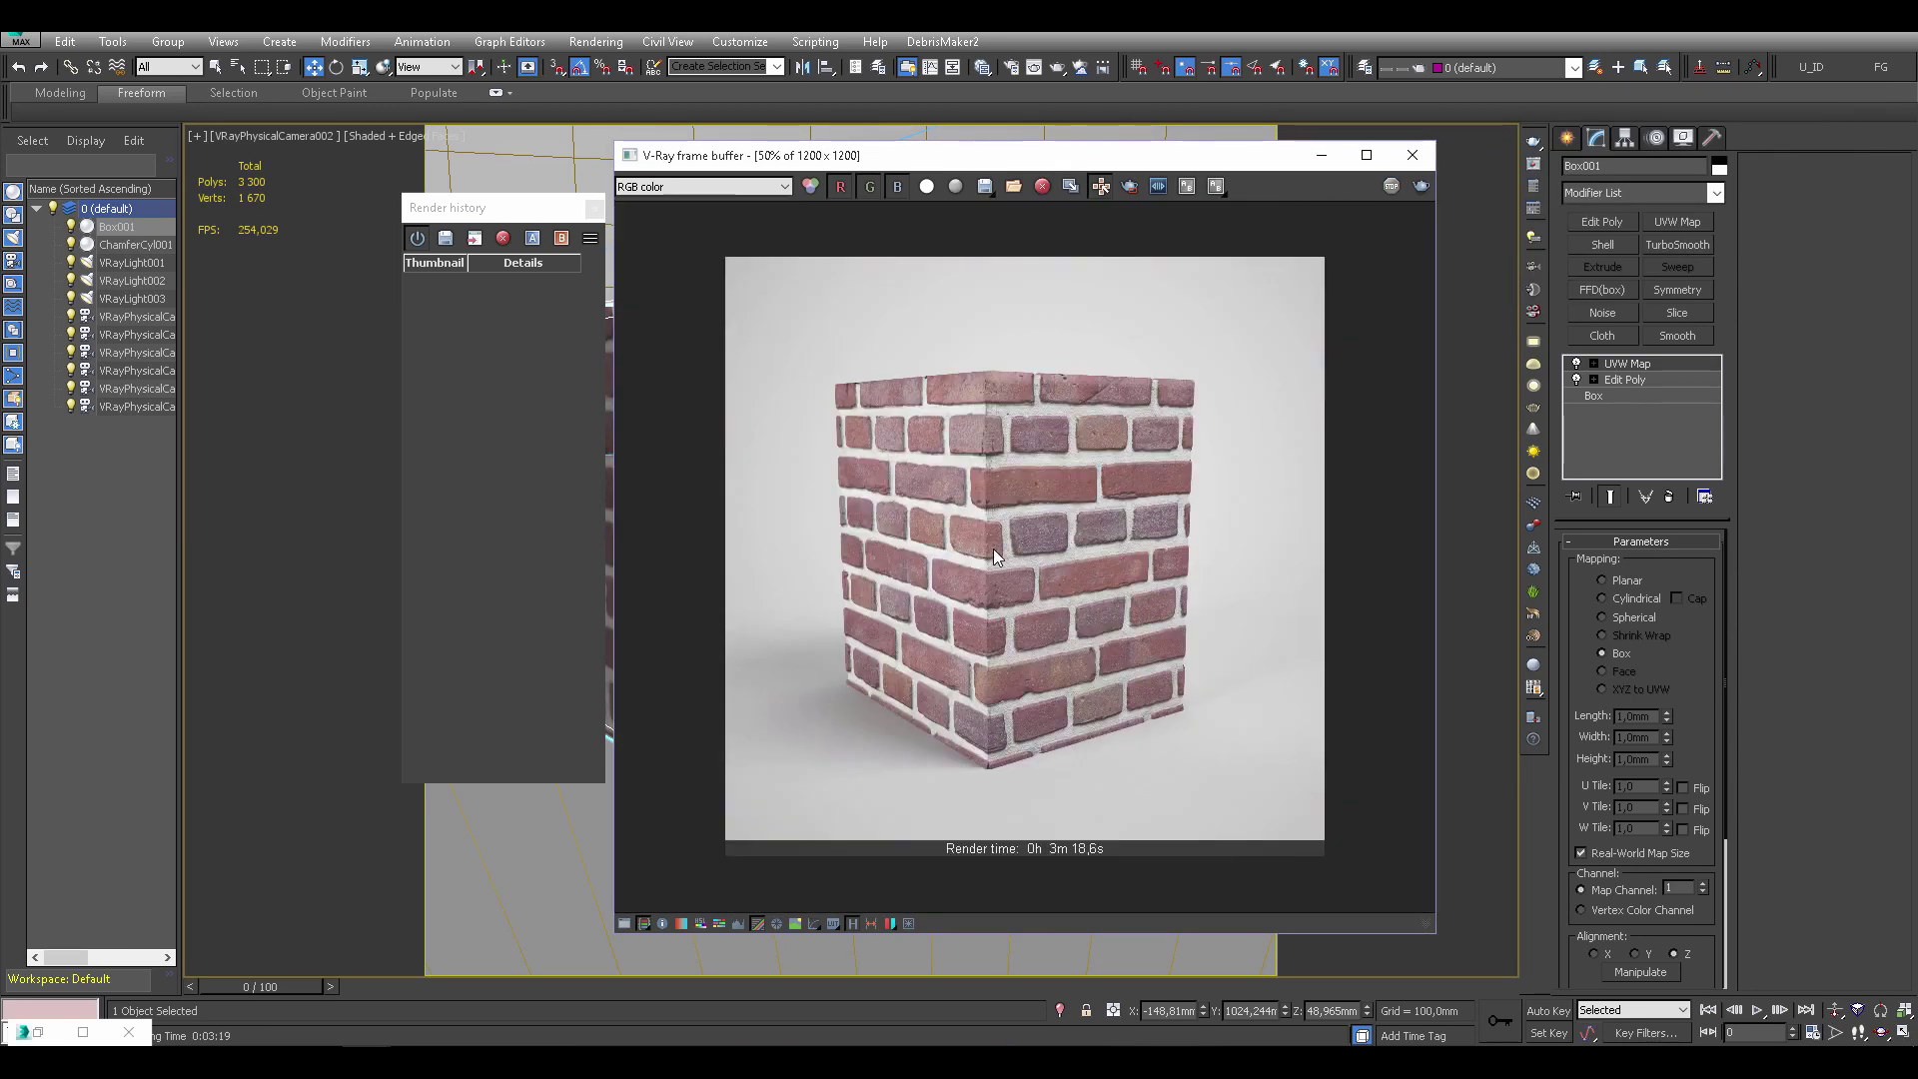